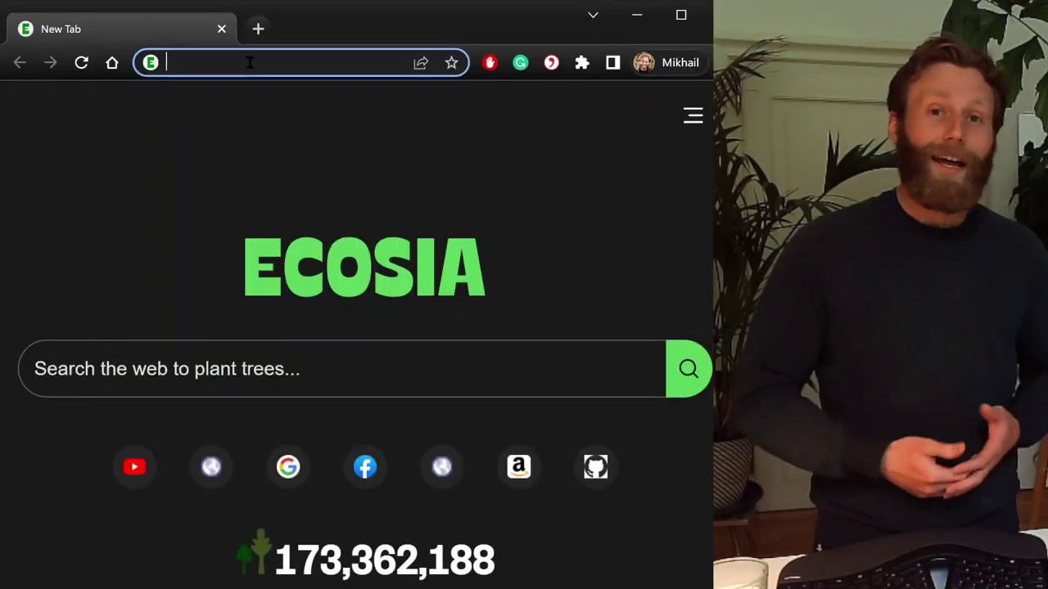
Enter gaez.fao.org in Chrome's address bar to load the GAEZ v4 portal
{"action": "type", "text": "gae"}
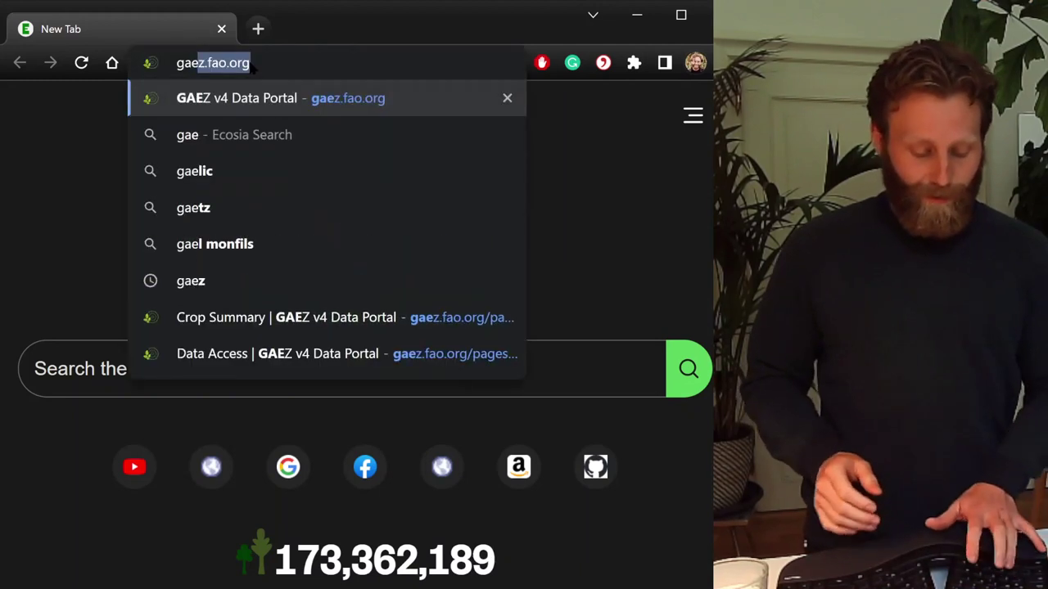
{"action": "type", "text": "z"}
{"action": "key", "text": "Return"}
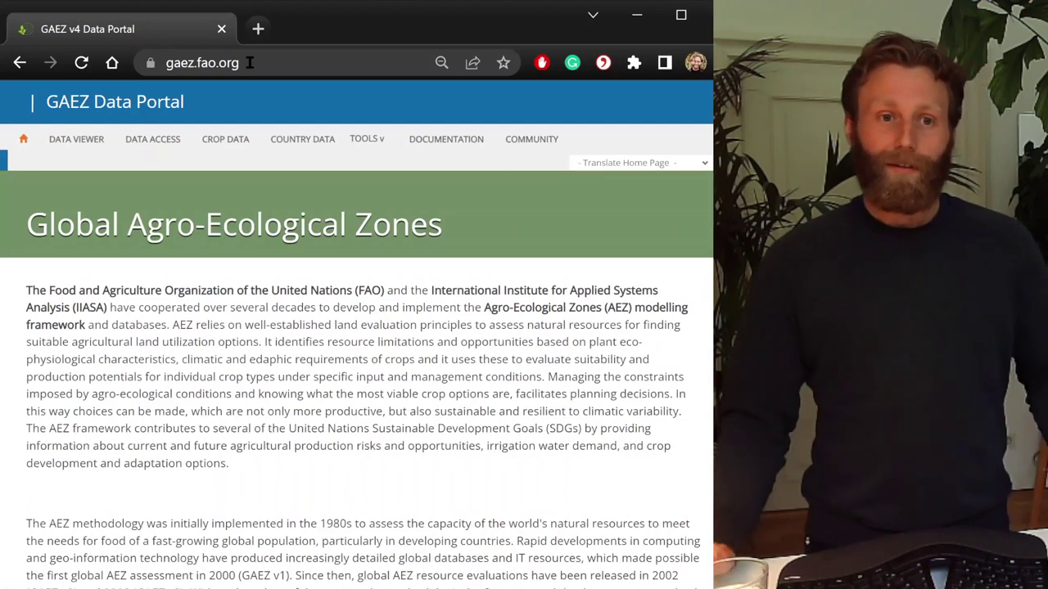
Go to the CROP DATA summary page and bring its filters into view
{"action": "left_click", "coordinate": [230, 149]}
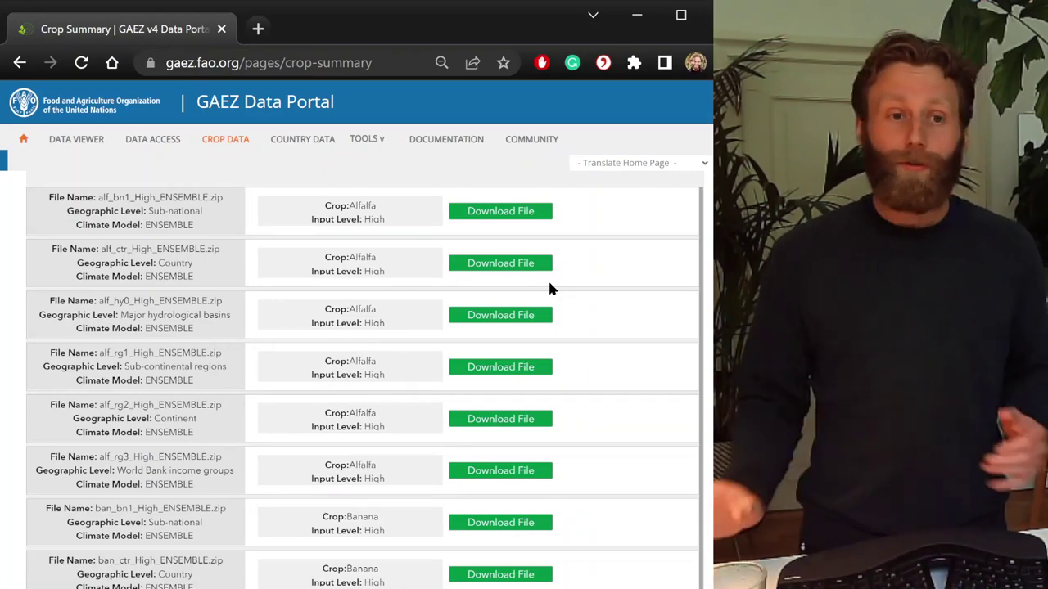
{"action": "scroll", "coordinate": [550, 288], "scroll_direction": "up", "scroll_amount": 10}
{"action": "scroll", "coordinate": [550, 288], "scroll_direction": "down", "scroll_amount": 4}
{"action": "scroll", "coordinate": [550, 288], "scroll_direction": "down", "scroll_amount": 5}
Filter the crop summary tables to Biomass sorghum at Country geographic level
{"action": "left_click", "coordinate": [167, 331]}
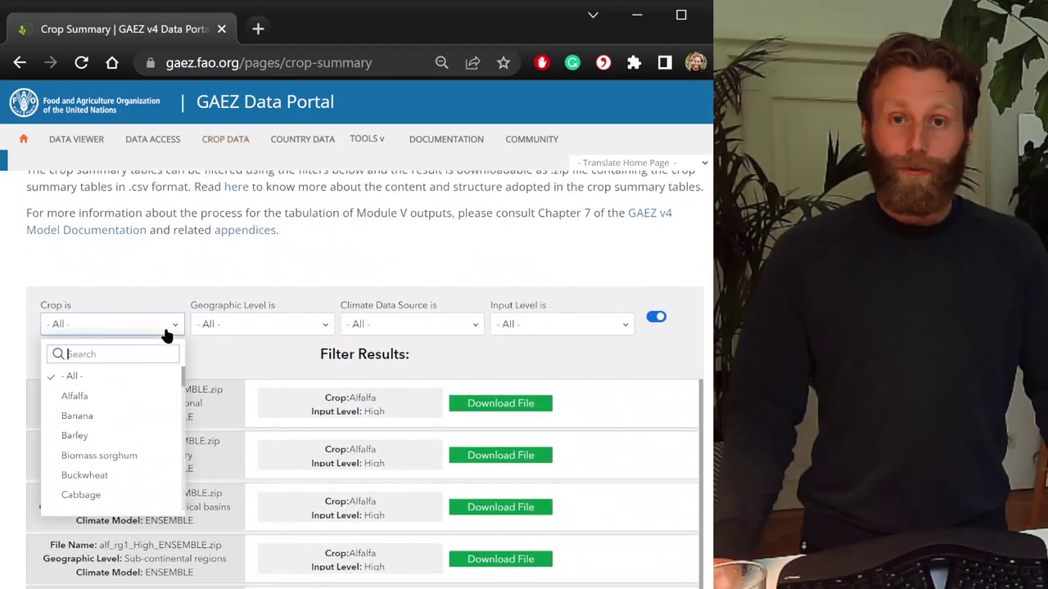
{"action": "type", "text": "sor"}
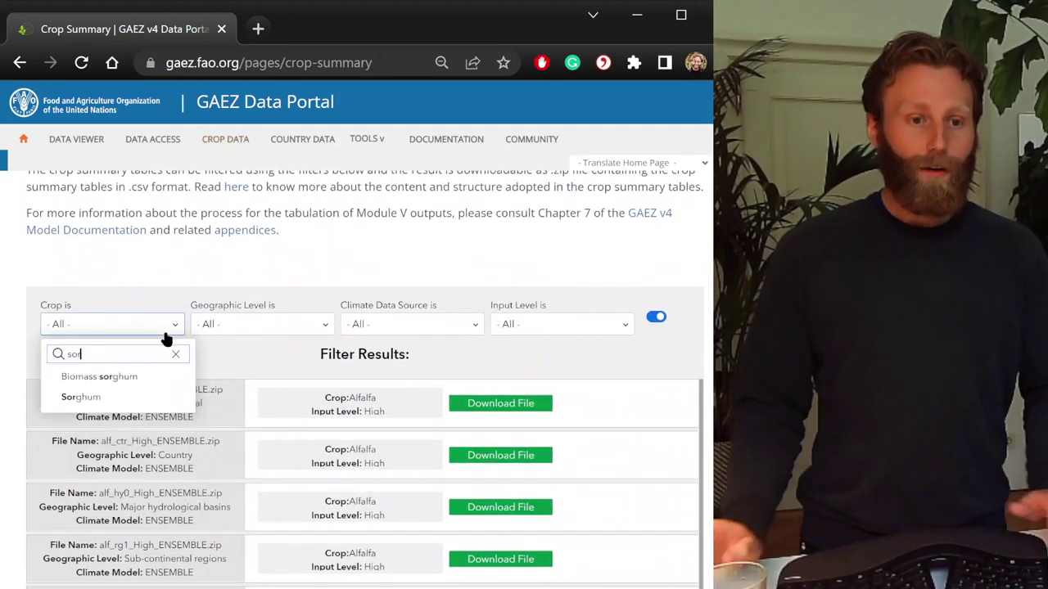
{"action": "left_click", "coordinate": [147, 378]}
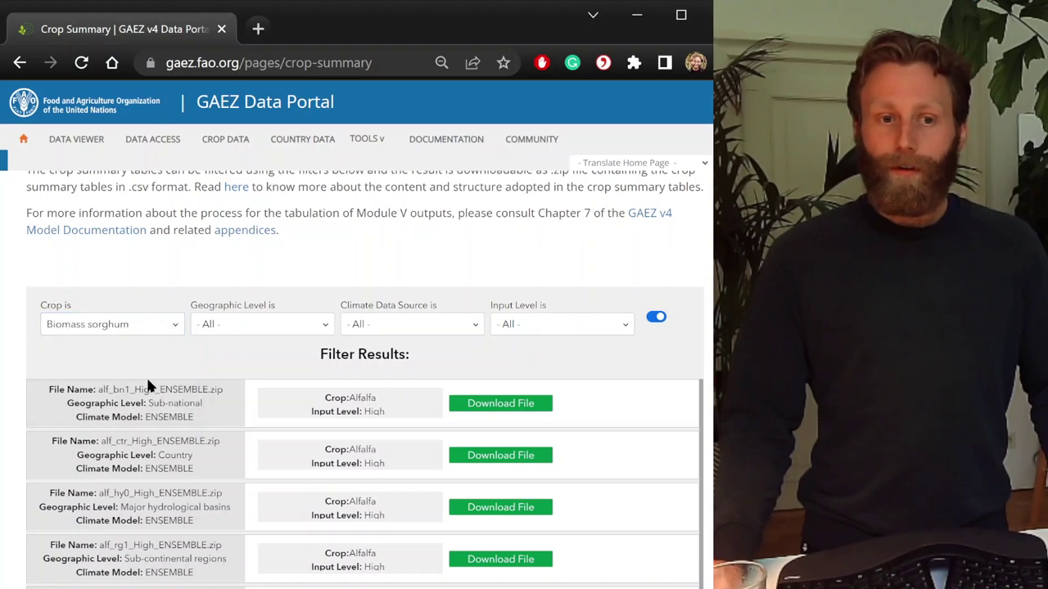
{"action": "left_click", "coordinate": [321, 326]}
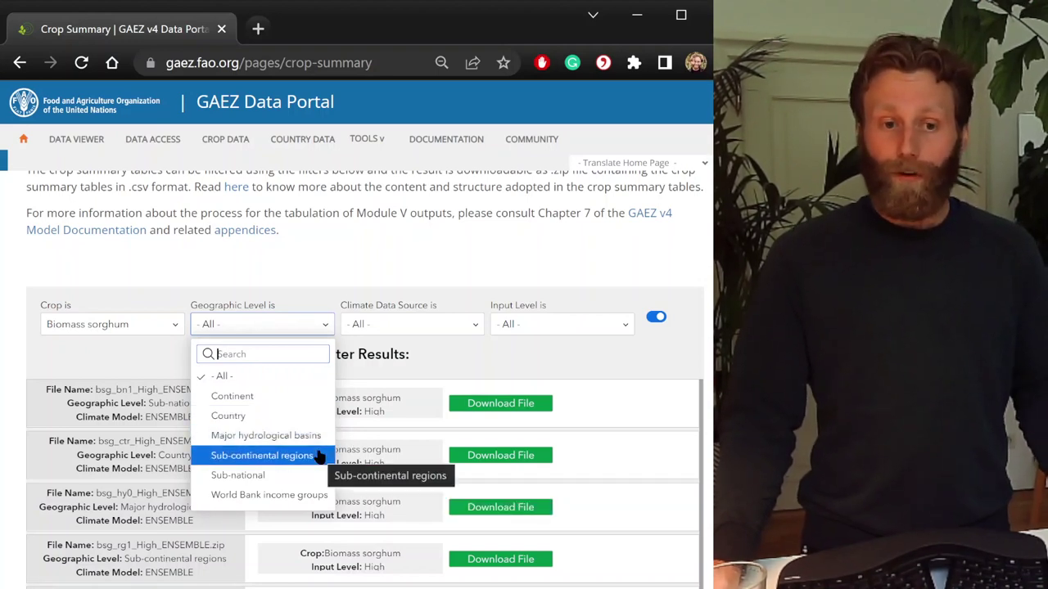
{"action": "left_click", "coordinate": [311, 418]}
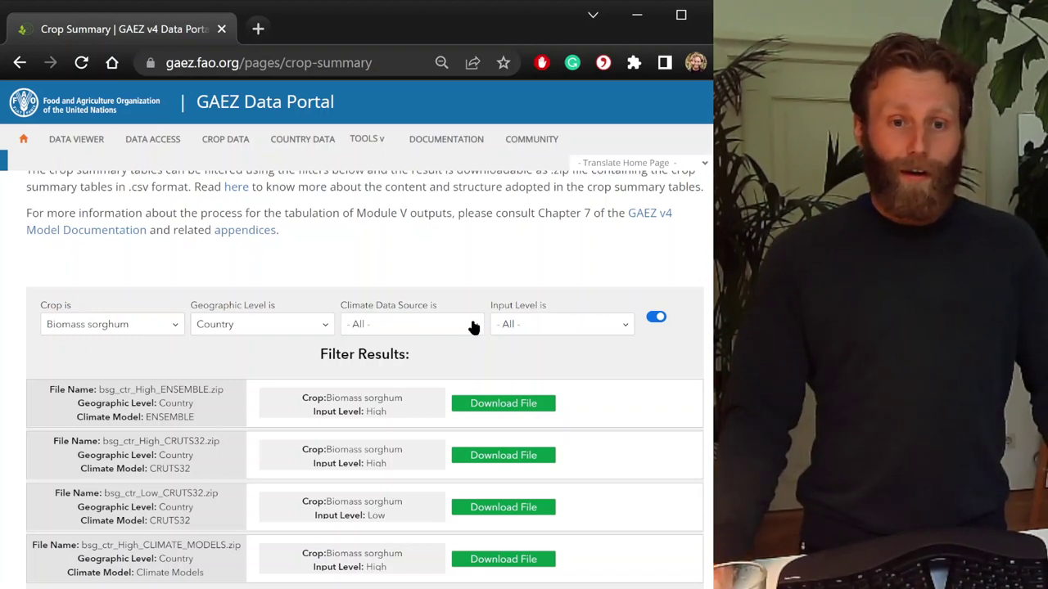
Filter to CRUTS32 climate data and High input level, then download bsg_ctr_High_CRUTS32.zip
{"action": "left_click", "coordinate": [474, 328]}
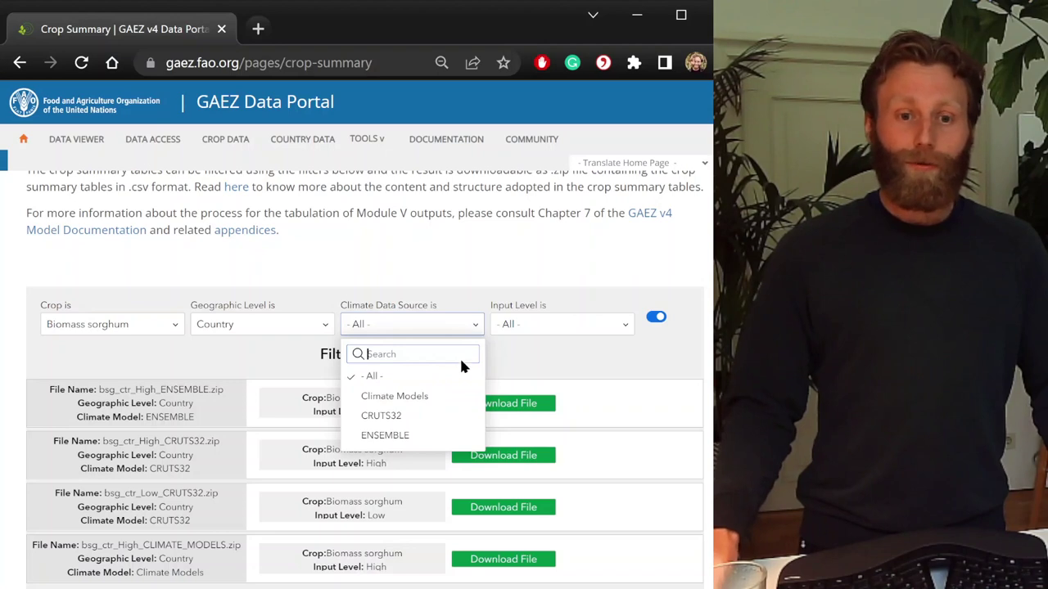
{"action": "left_click", "coordinate": [442, 417]}
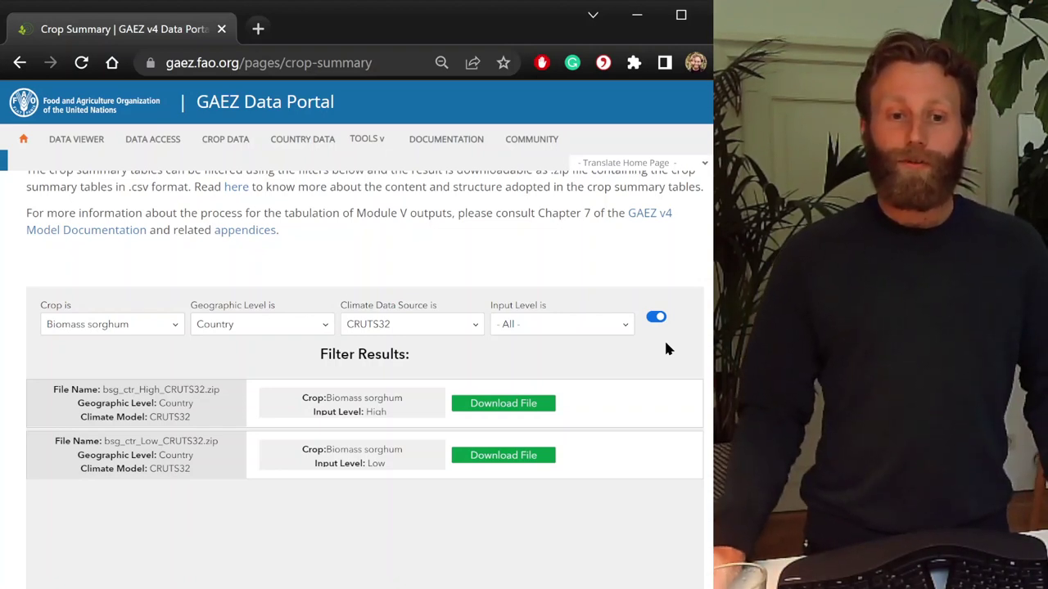
{"action": "left_click", "coordinate": [564, 327]}
{"action": "left_click", "coordinate": [521, 397]}
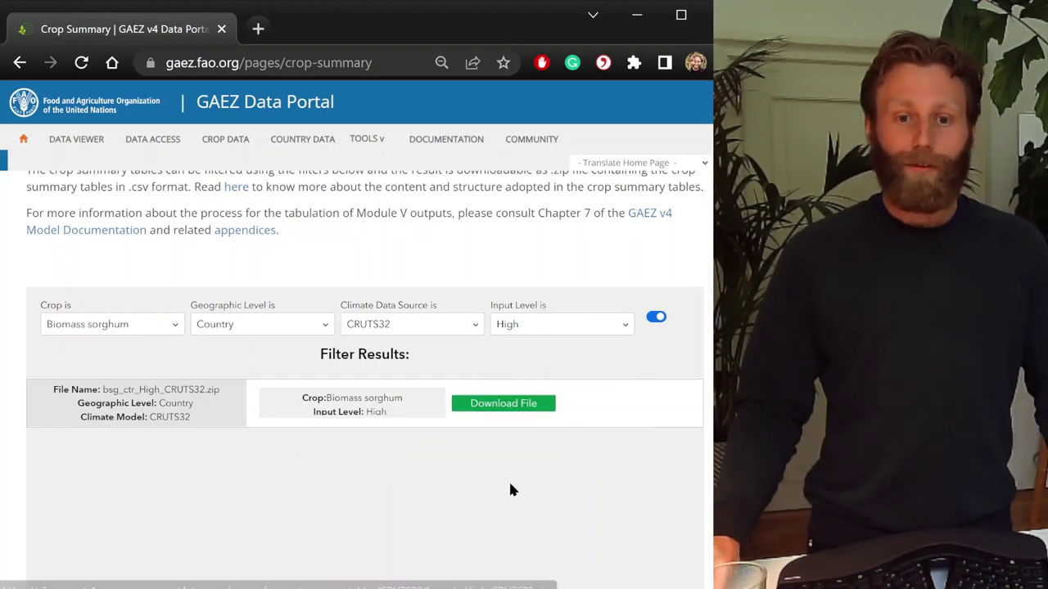
{"action": "left_click", "coordinate": [527, 405]}
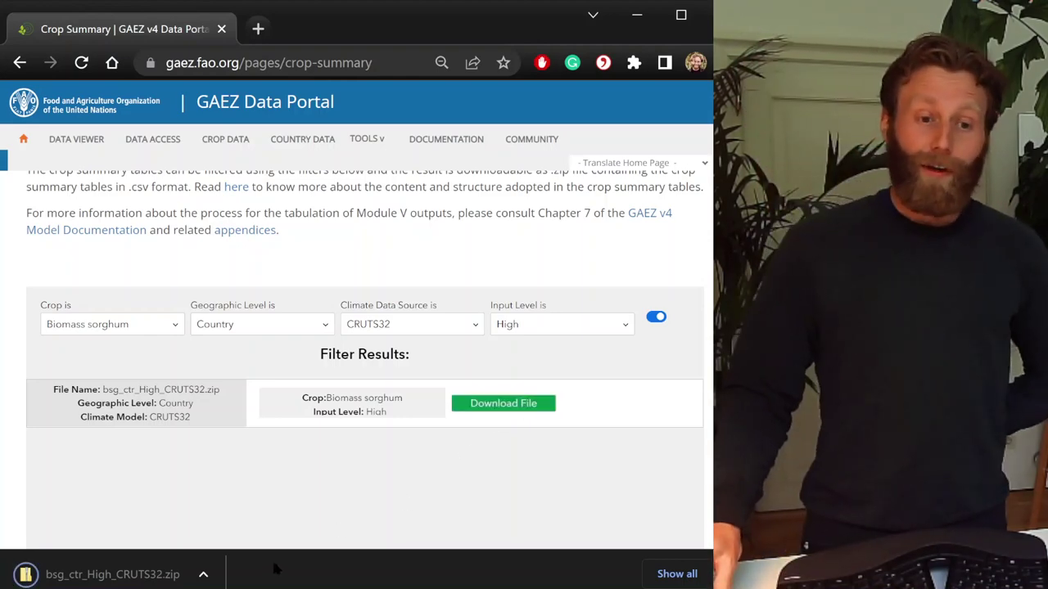
{"action": "left_click", "coordinate": [203, 574]}
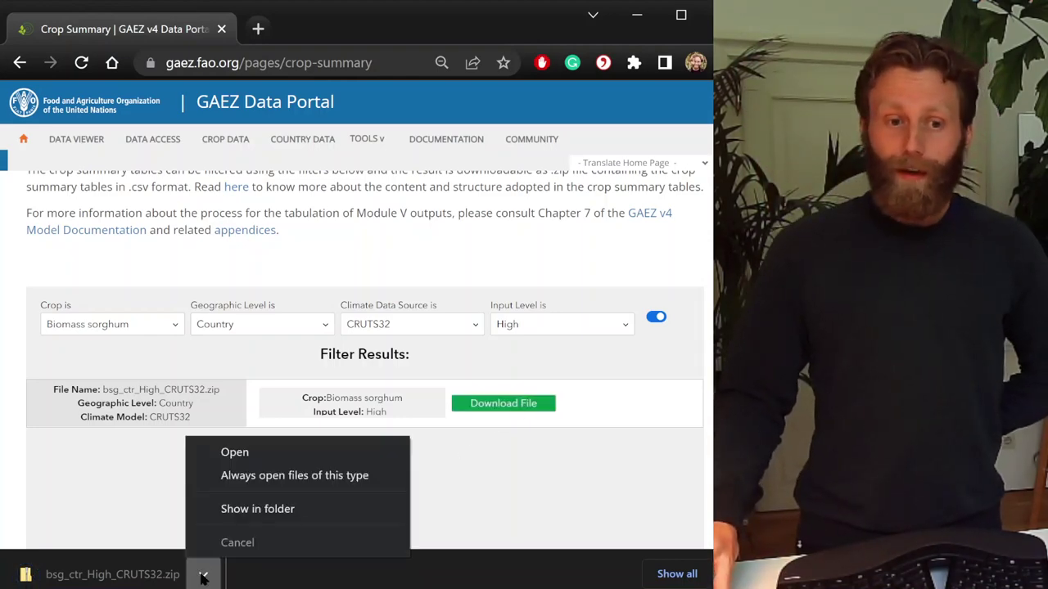
Extract bsg_ctr_High_CRUTS32.zip in Downloads to its suggested folder, then close File Explorer
{"action": "left_click", "coordinate": [235, 509]}
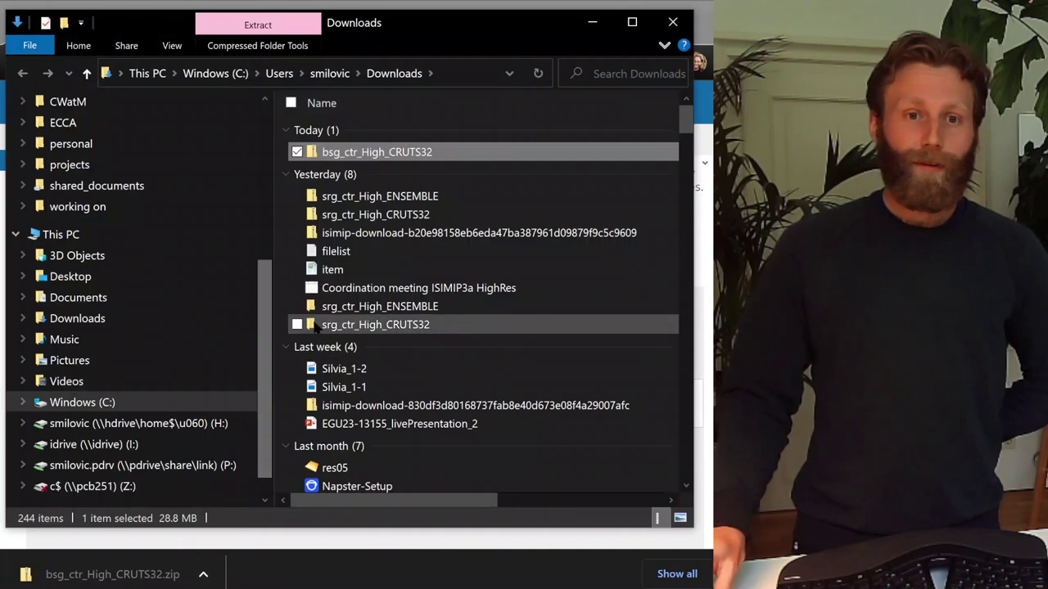
{"action": "right_click", "coordinate": [381, 152]}
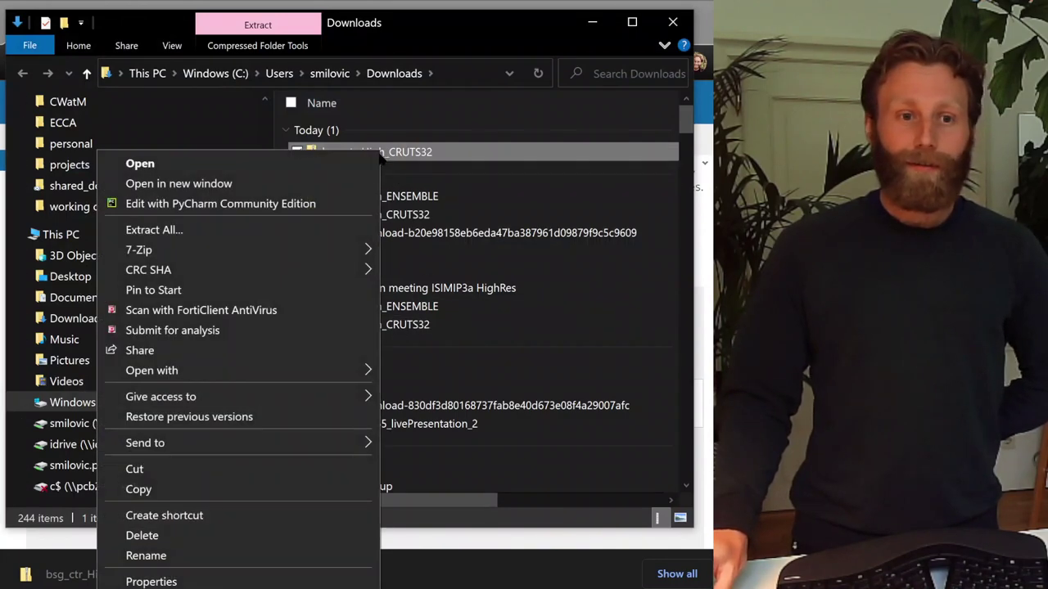
{"action": "left_click", "coordinate": [336, 232]}
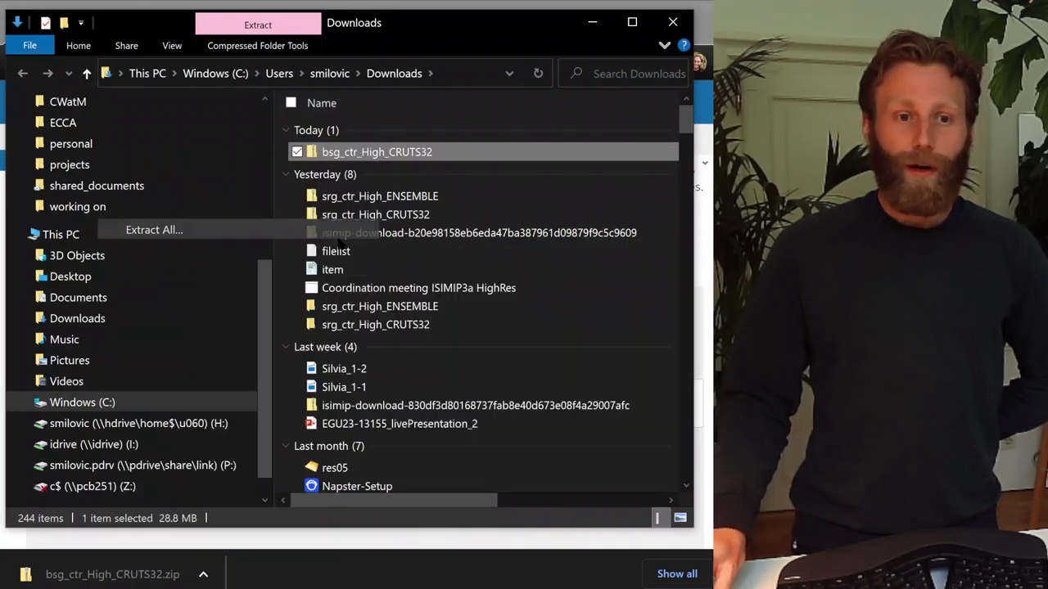
{"action": "key", "text": "Return"}
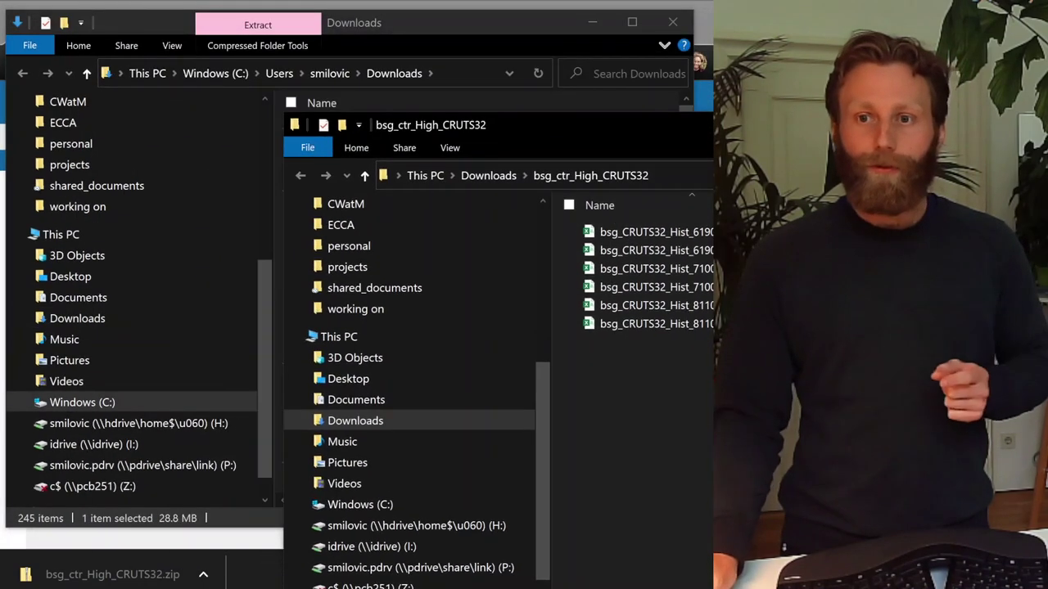
{"action": "key", "text": "alt+F4"}
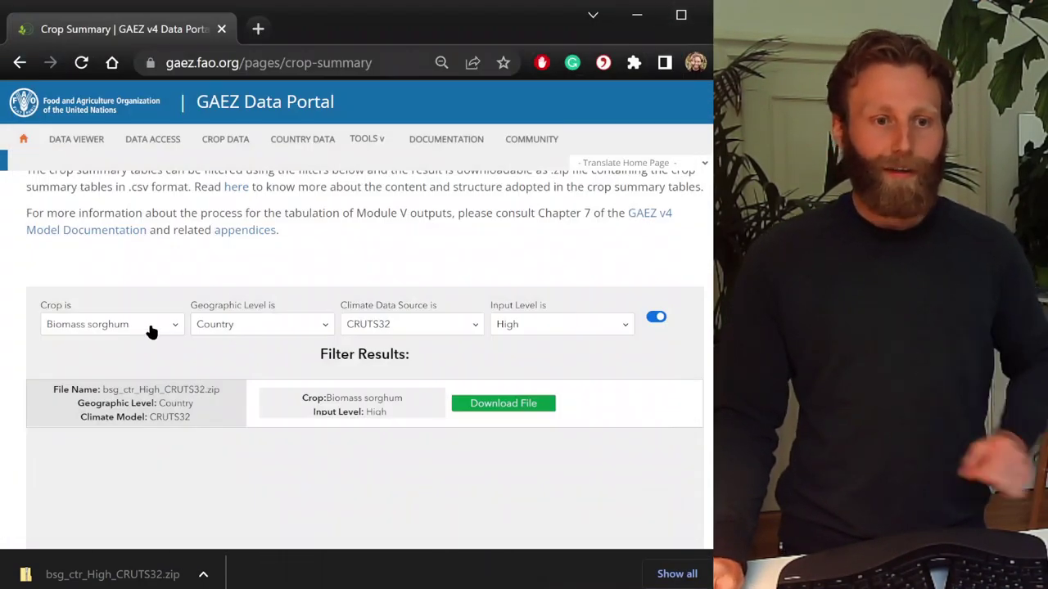
Change the crop filter to Sorghum and get the srg_ctr_High_CRUTS32.zip download
{"action": "left_click", "coordinate": [151, 328]}
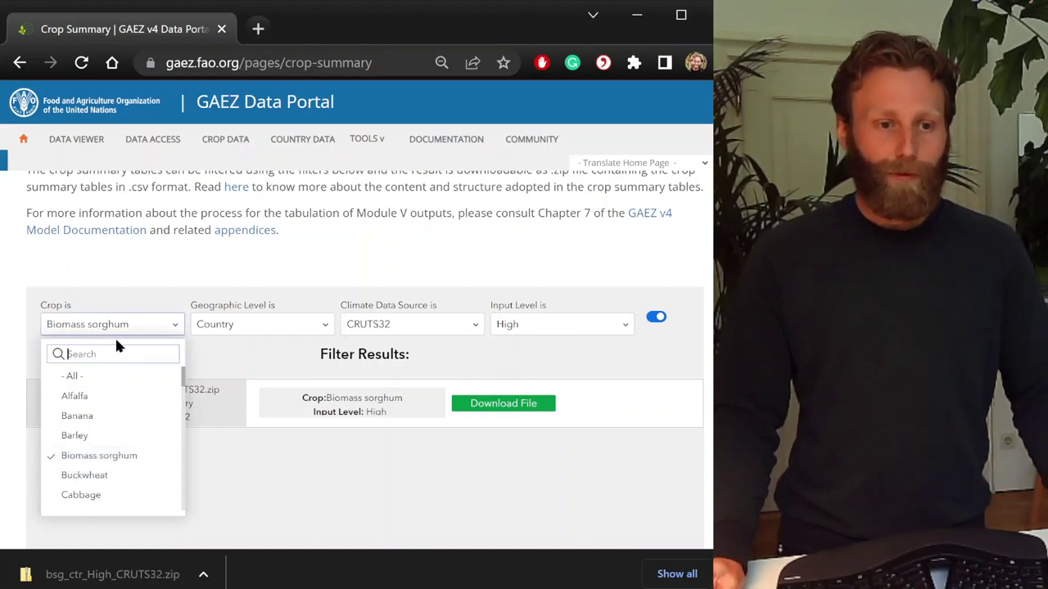
{"action": "type", "text": "sorghu"}
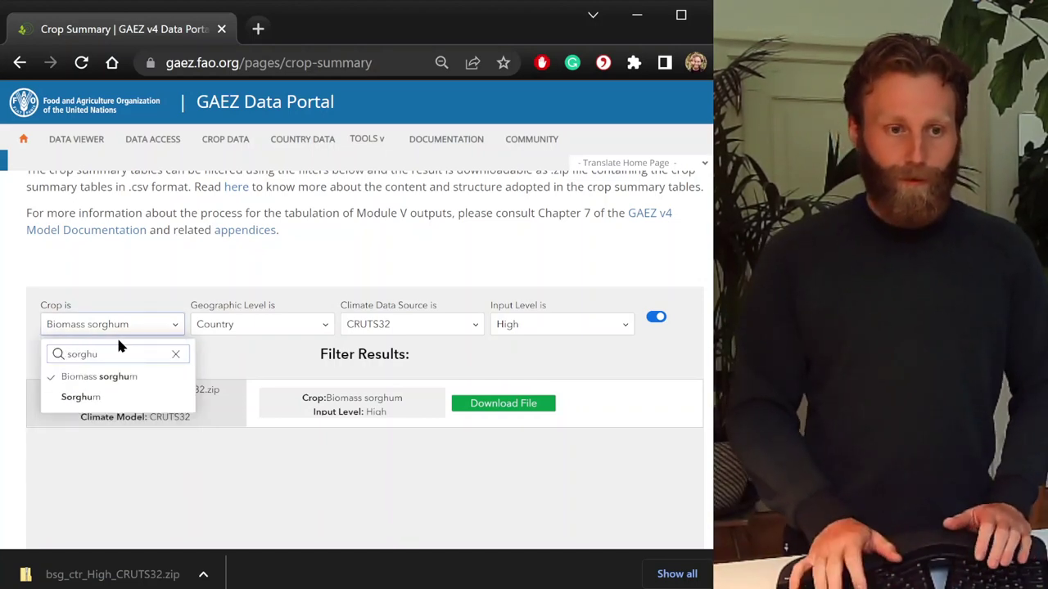
{"action": "left_click", "coordinate": [104, 397]}
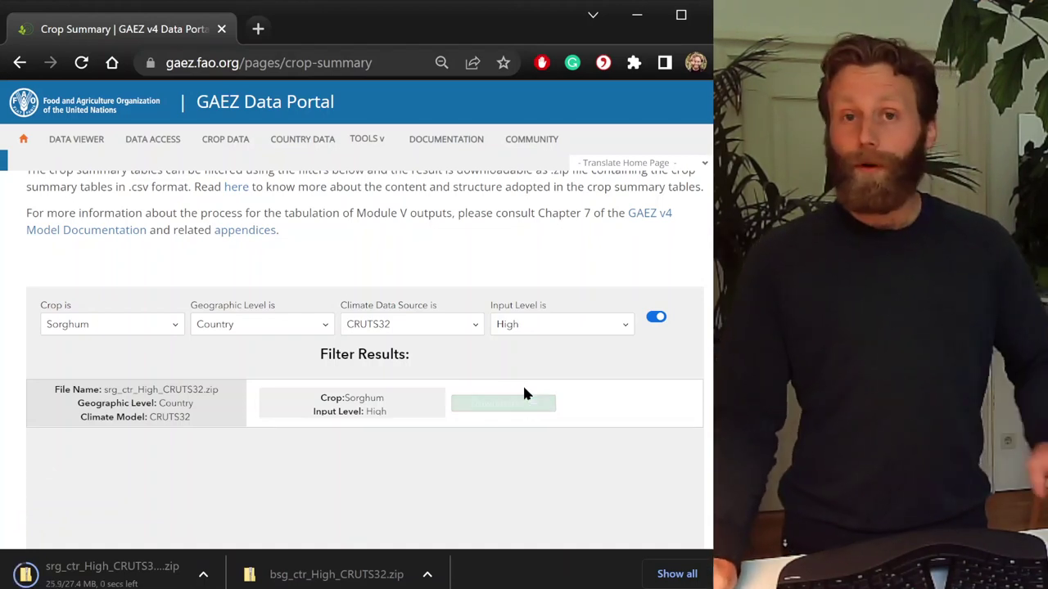
{"action": "left_click", "coordinate": [203, 574]}
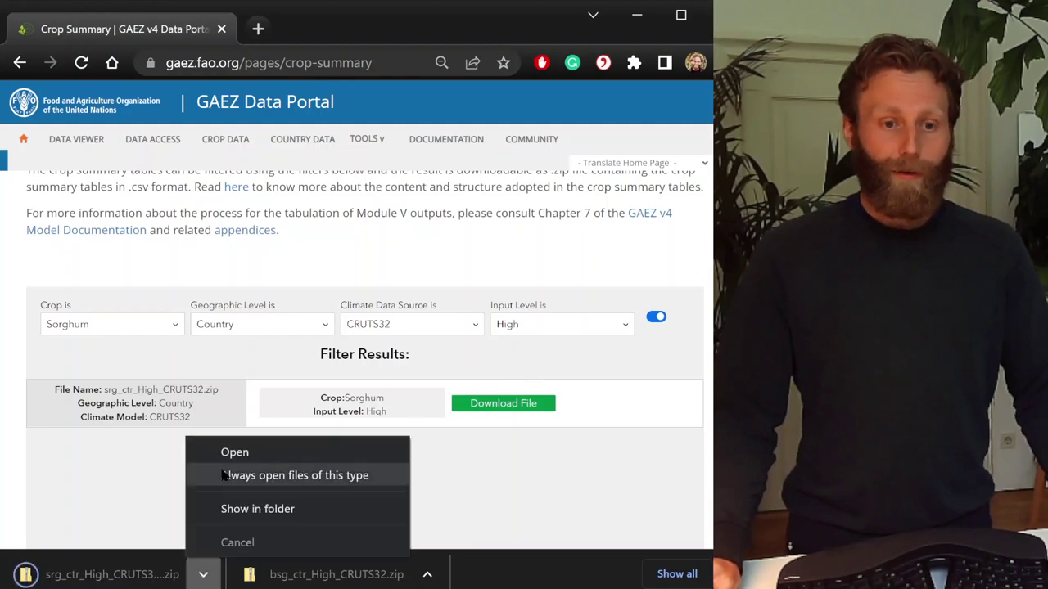
Extract srg_ctr_High_CRUTS32.zip from Downloads into its own folder
{"action": "left_click", "coordinate": [232, 519]}
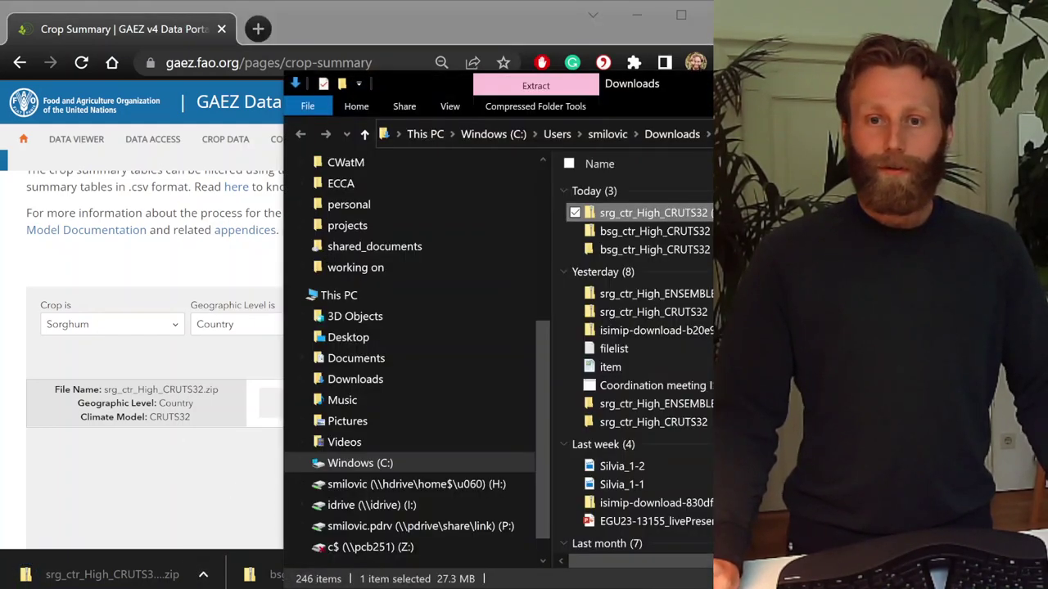
{"action": "right_click", "coordinate": [653, 213]}
{"action": "left_click", "coordinate": [676, 228]}
{"action": "key", "text": "Return"}
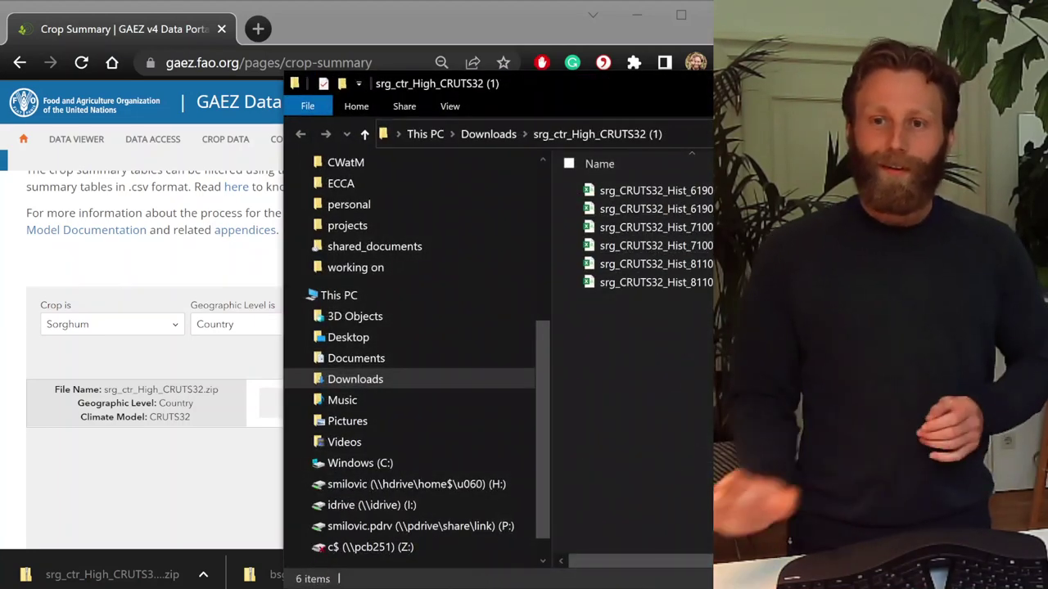
Open srg_CRUTS32_Hist_8110Hr_ctr from the extracted folder in Excel
{"action": "left_click_drag", "start_coordinate": [815, 98], "coordinate": [501, 79]}
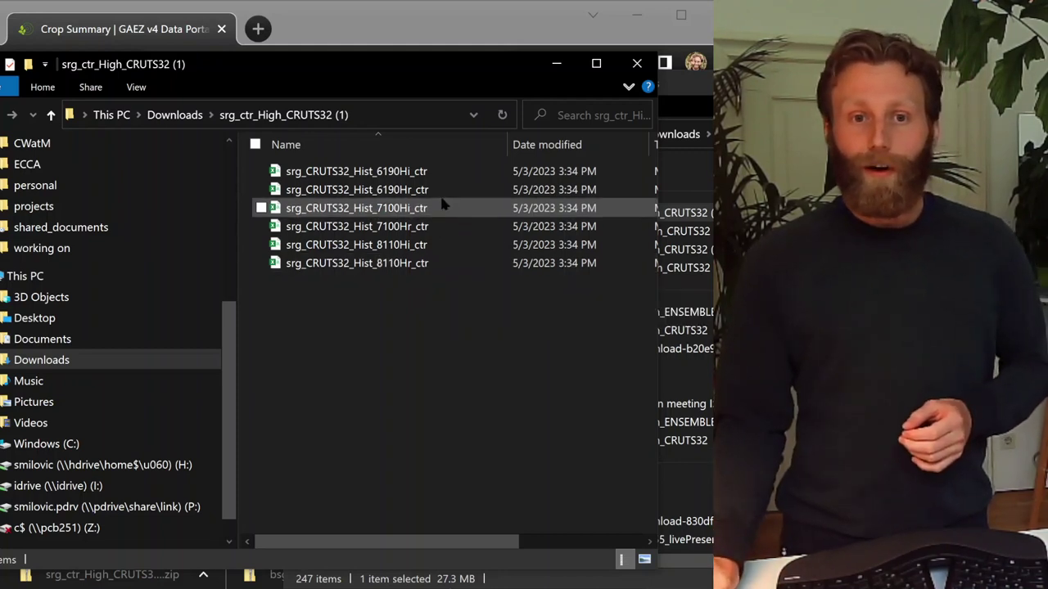
{"action": "left_click", "coordinate": [450, 267]}
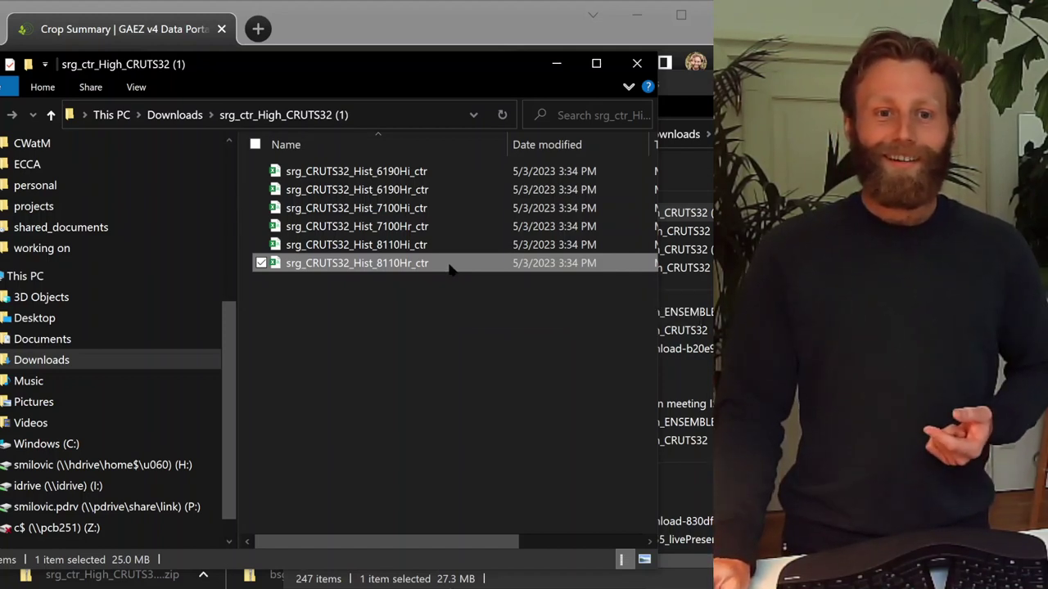
{"action": "double_click", "coordinate": [450, 265]}
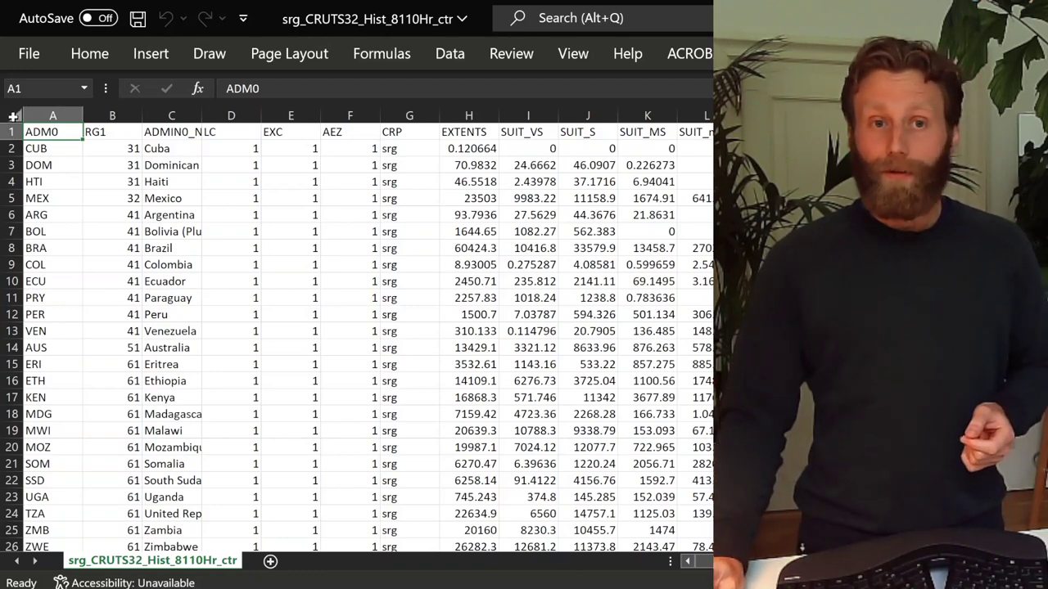
{"action": "left_click", "coordinate": [11, 115]}
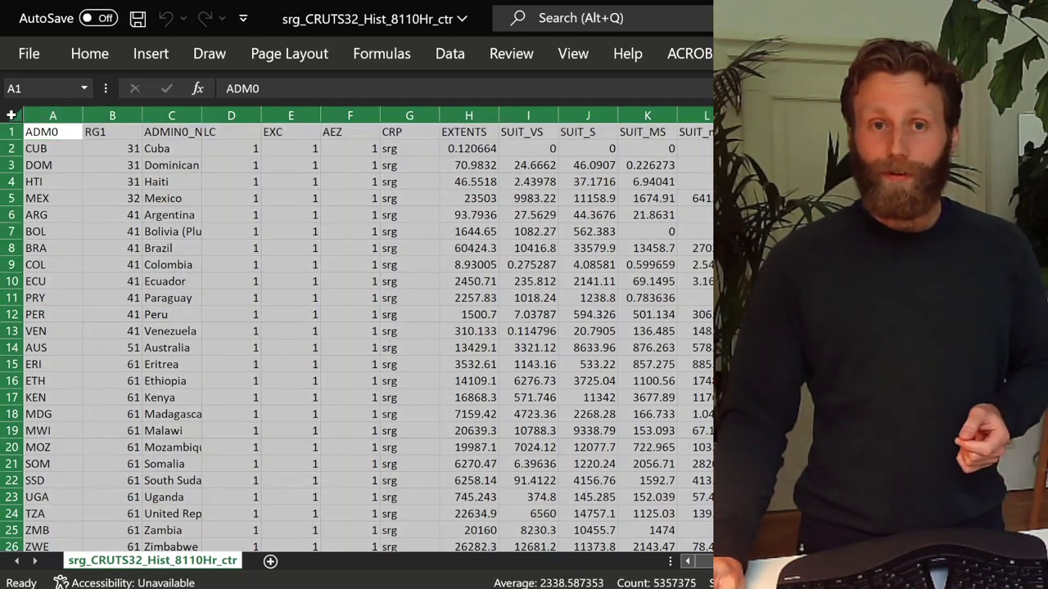
{"action": "left_click", "coordinate": [440, 52]}
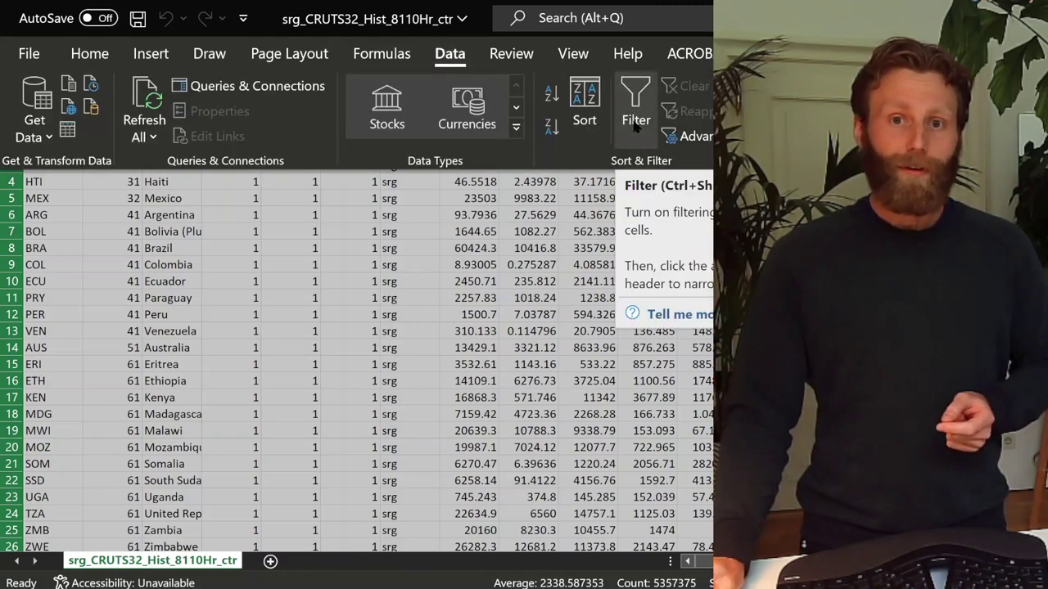
{"action": "left_click", "coordinate": [636, 115]}
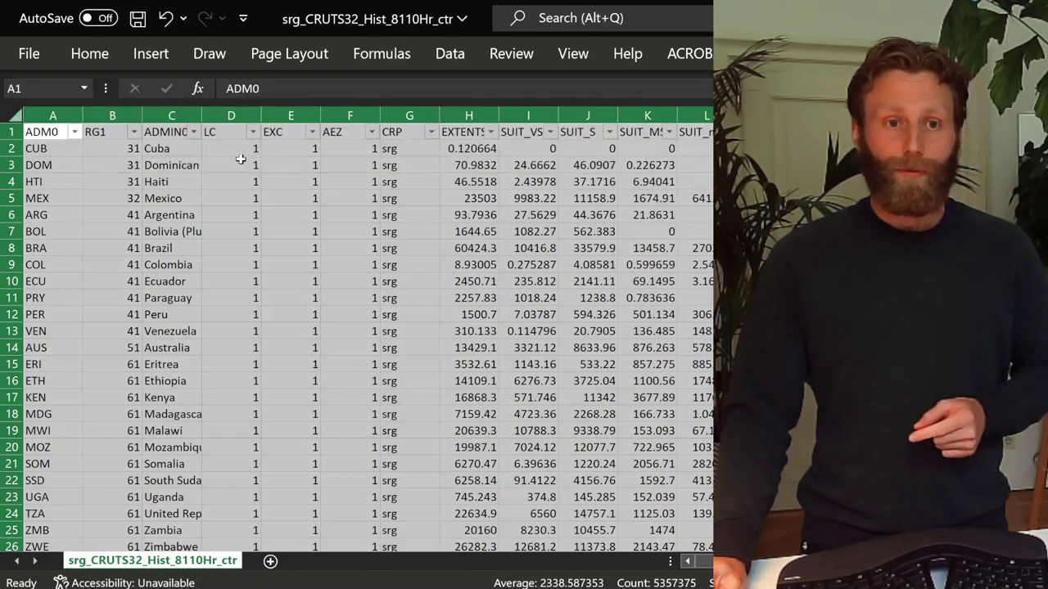
{"action": "left_click", "coordinate": [241, 151]}
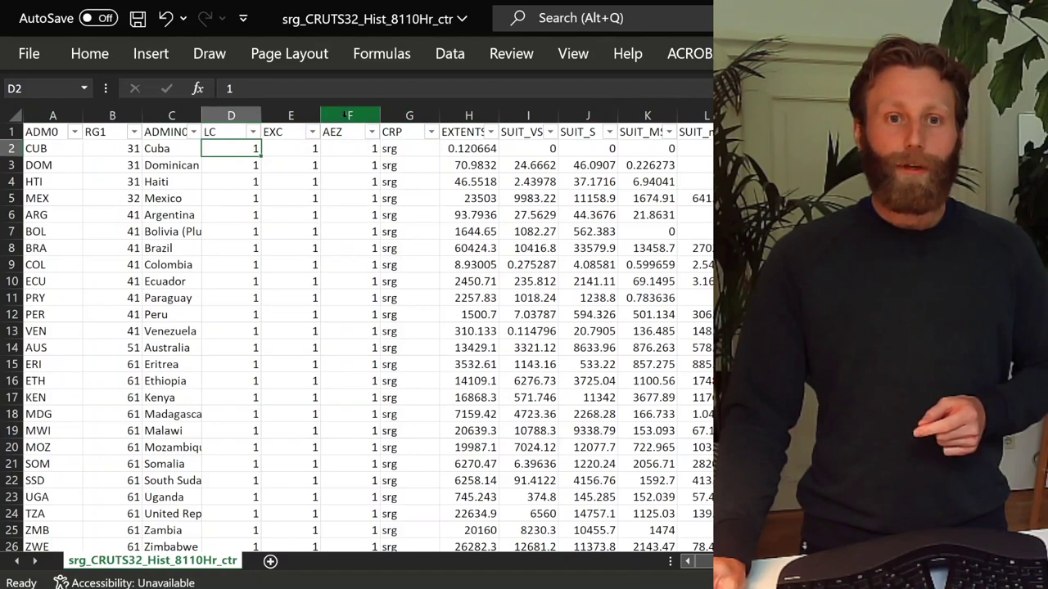
{"action": "left_click_drag", "start_coordinate": [348, 115], "coordinate": [162, 119]}
Open the GAEZv4_CropSummaryTables.pdf documentation via the 'here' link on the crop summary page
{"action": "mouse_move", "coordinate": [401, 577]}
{"action": "left_click", "coordinate": [401, 540]}
{"action": "scroll", "coordinate": [360, 270], "scroll_direction": "up", "scroll_amount": 2}
{"action": "left_click_drag", "start_coordinate": [704, 284], "coordinate": [195, 276]}
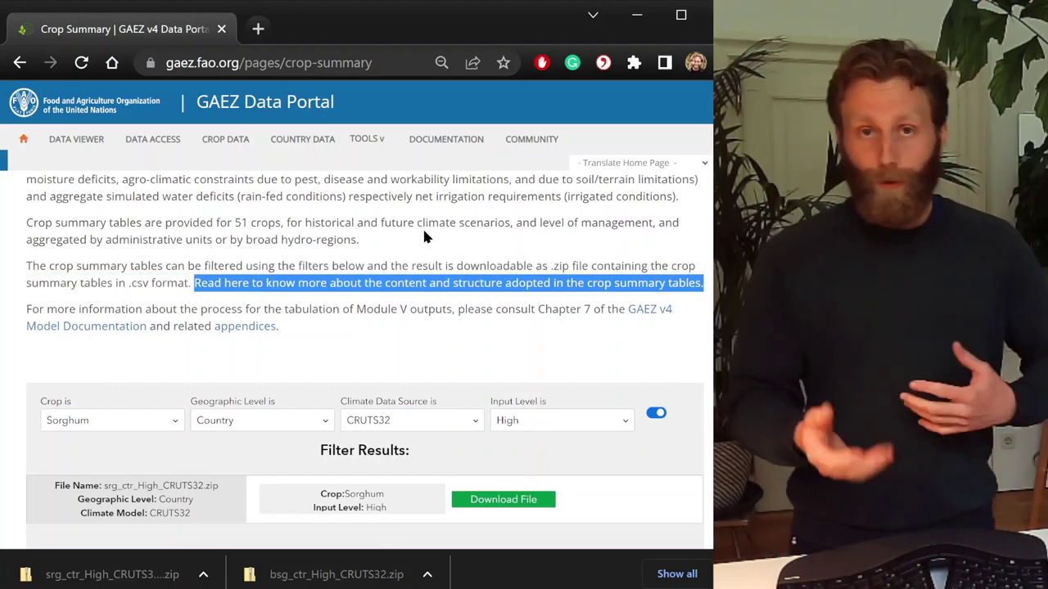
{"action": "left_click", "coordinate": [424, 234]}
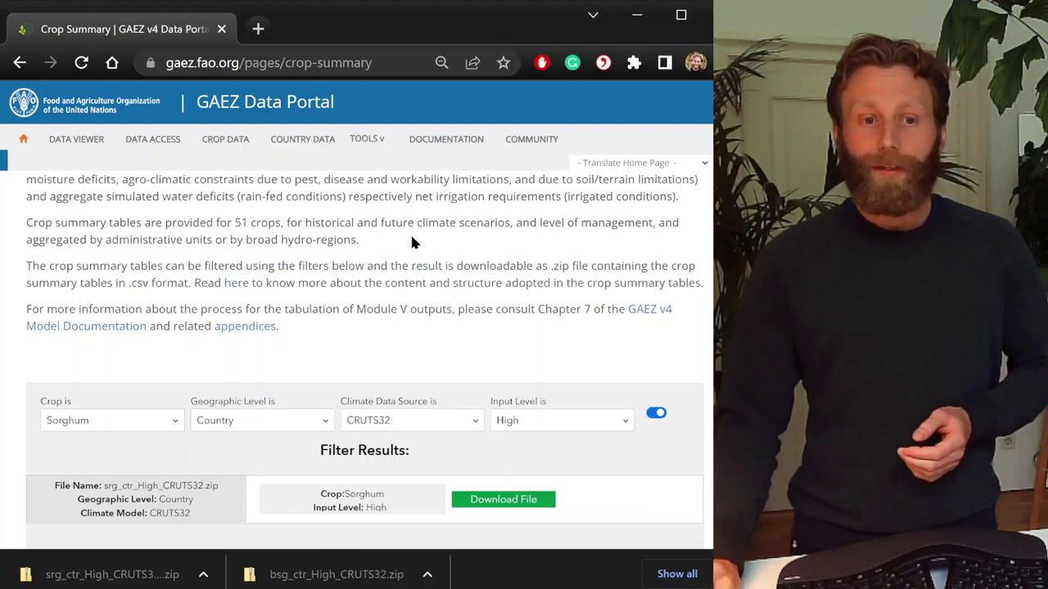
{"action": "left_click", "coordinate": [234, 282]}
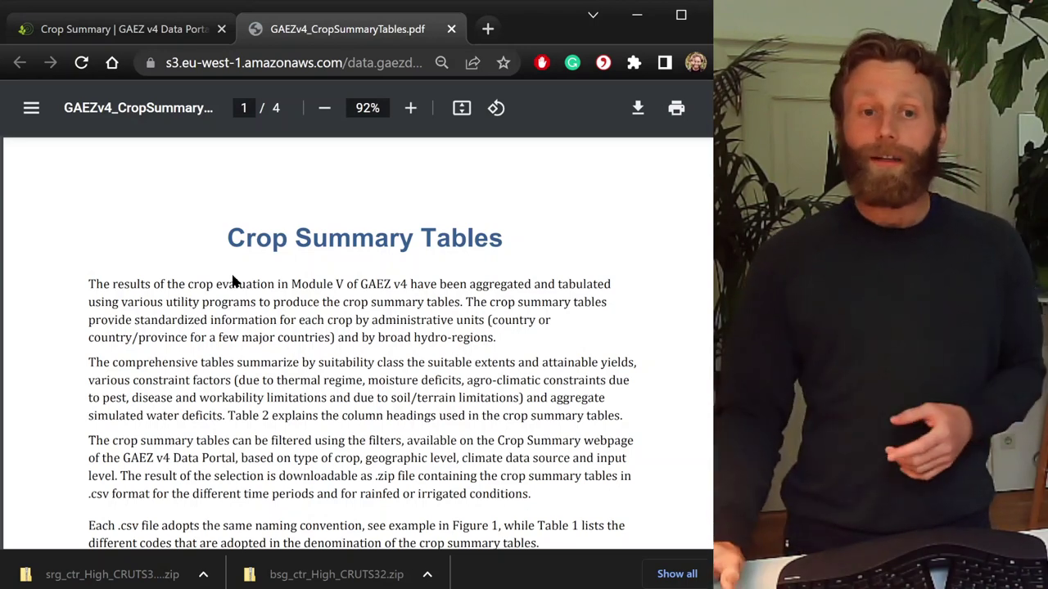
Scroll the PDF down to page 4's class code lists
{"action": "scroll", "coordinate": [250, 267], "scroll_direction": "down", "scroll_amount": 4}
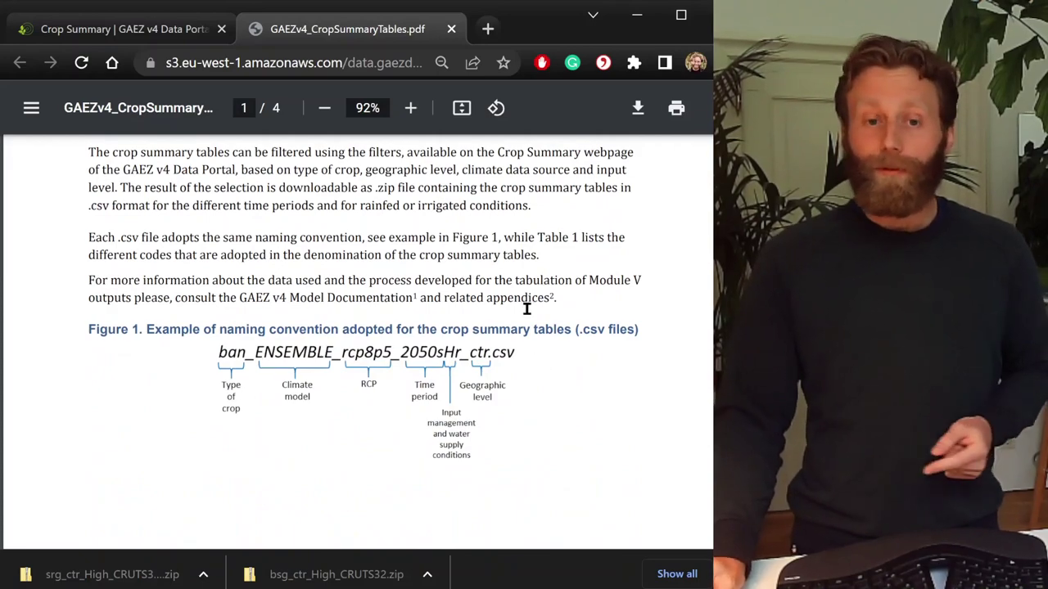
{"action": "scroll", "coordinate": [526, 308], "scroll_direction": "down", "scroll_amount": 10}
{"action": "scroll", "coordinate": [552, 298], "scroll_direction": "down", "scroll_amount": 5}
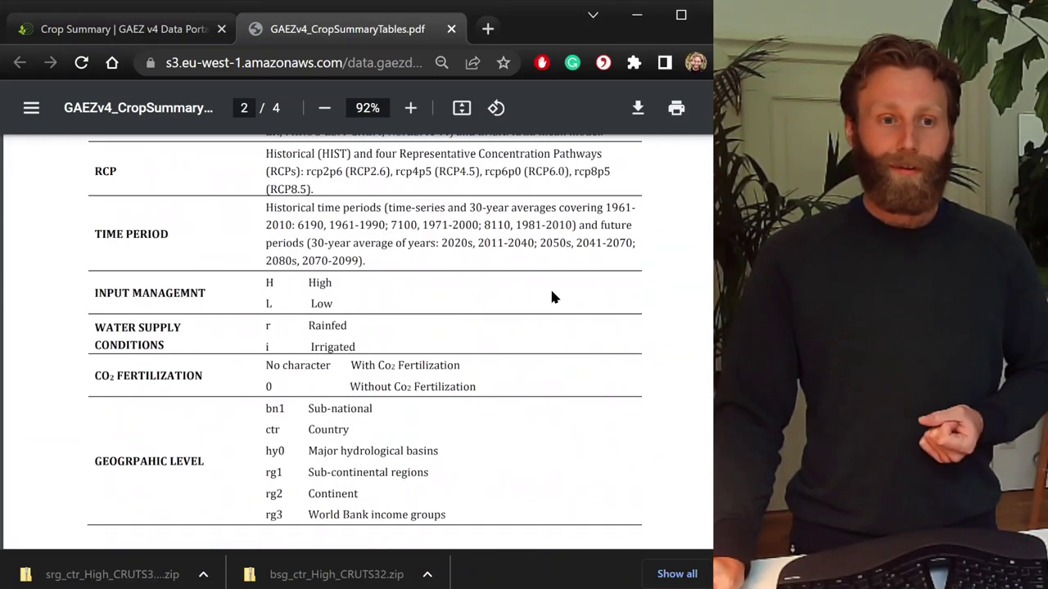
{"action": "scroll", "coordinate": [552, 297], "scroll_direction": "down", "scroll_amount": 10}
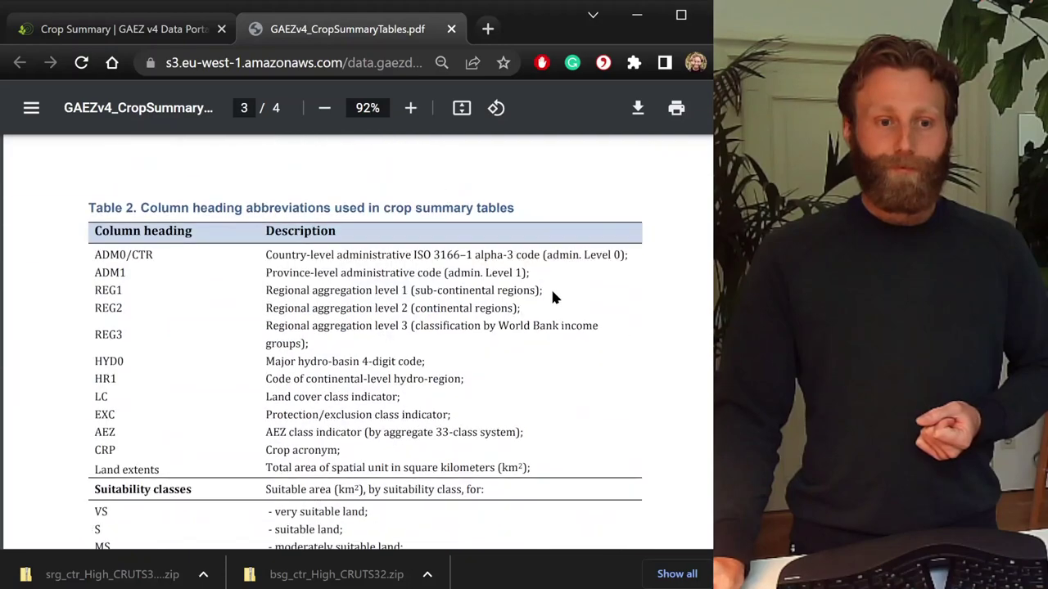
{"action": "scroll", "coordinate": [552, 298], "scroll_direction": "down", "scroll_amount": 9}
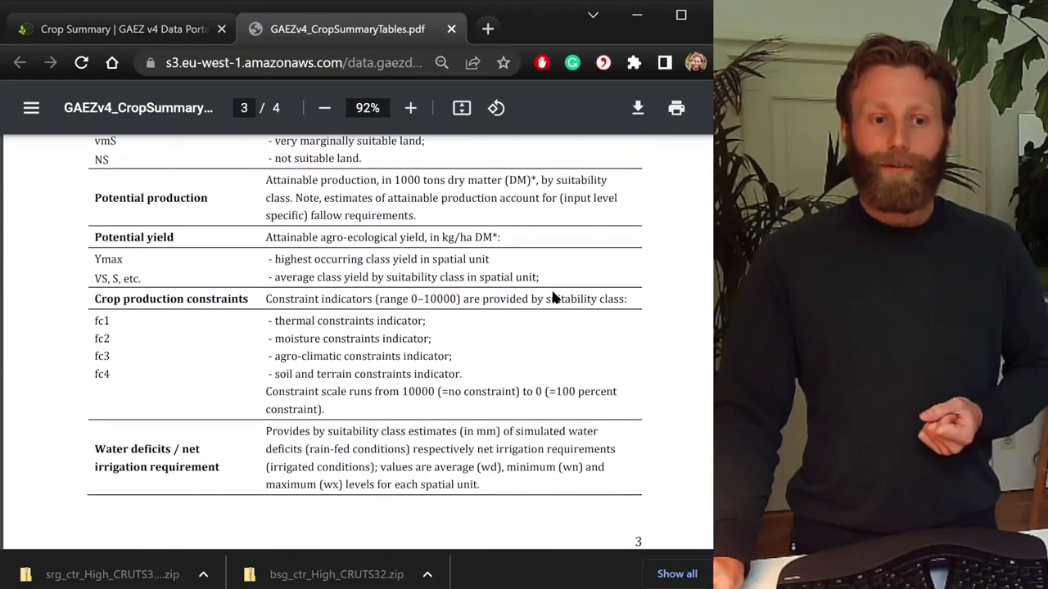
{"action": "scroll", "coordinate": [554, 293], "scroll_direction": "down", "scroll_amount": 3}
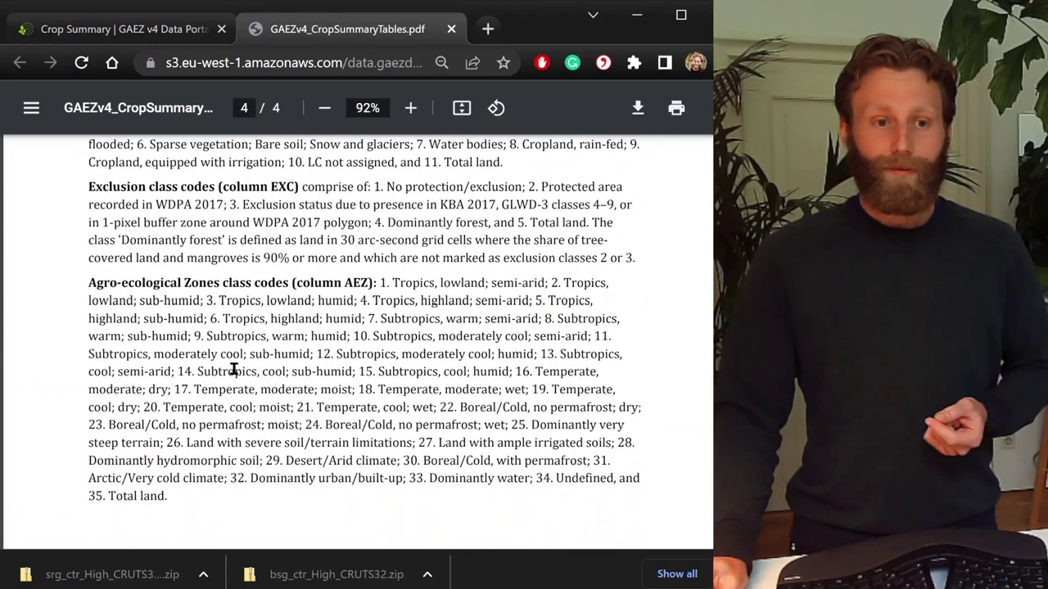
Highlight the Agro-ecological Zones class codes heading and the entry '35. Total land'
{"action": "left_click_drag", "start_coordinate": [132, 285], "coordinate": [390, 282]}
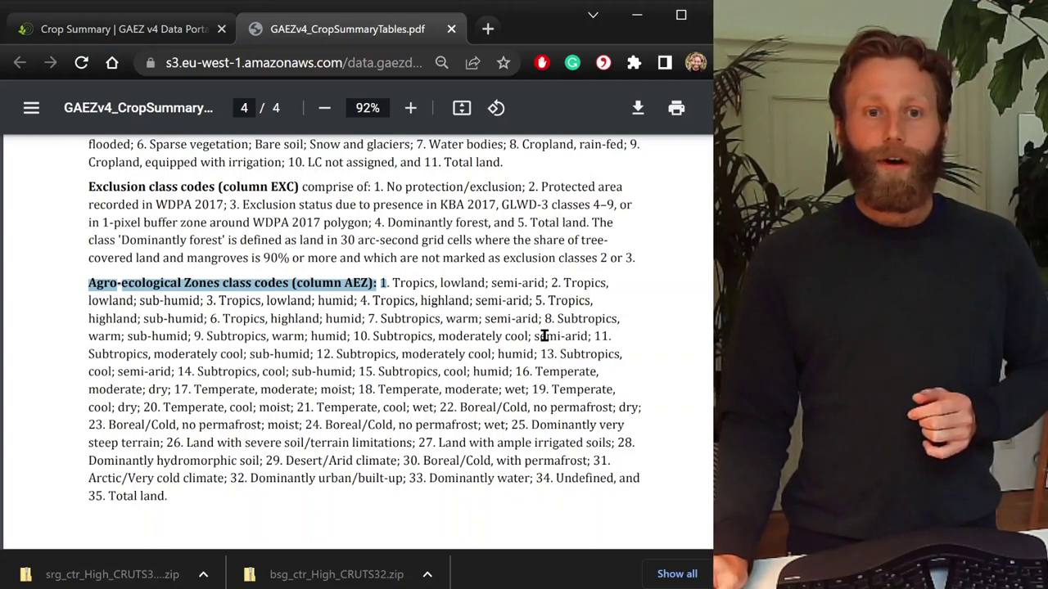
{"action": "scroll", "coordinate": [543, 335], "scroll_direction": "up", "scroll_amount": 1}
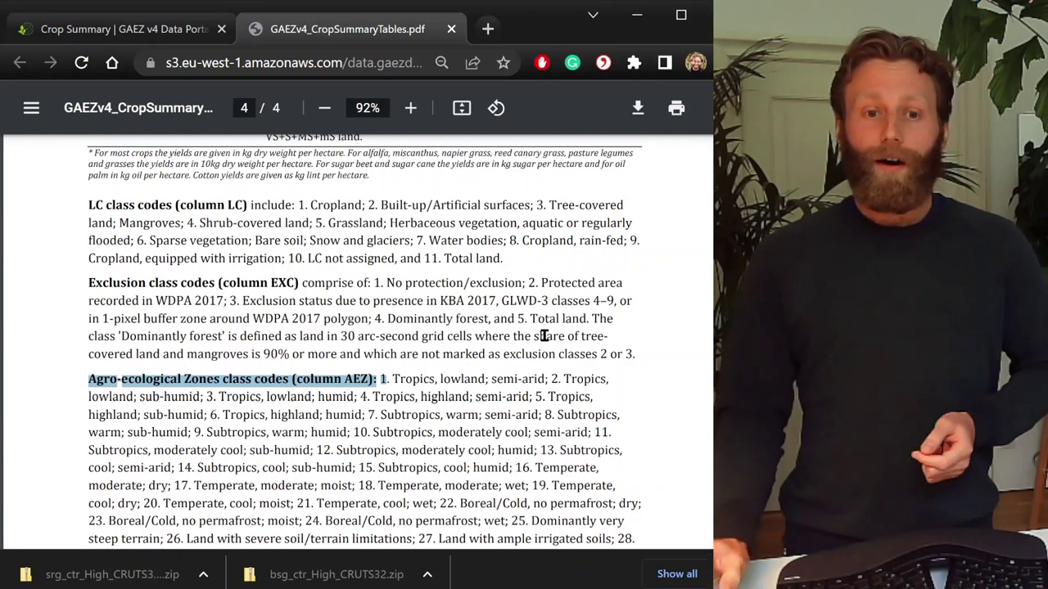
{"action": "left_click", "coordinate": [543, 336]}
{"action": "scroll", "coordinate": [403, 305], "scroll_direction": "down", "scroll_amount": 1}
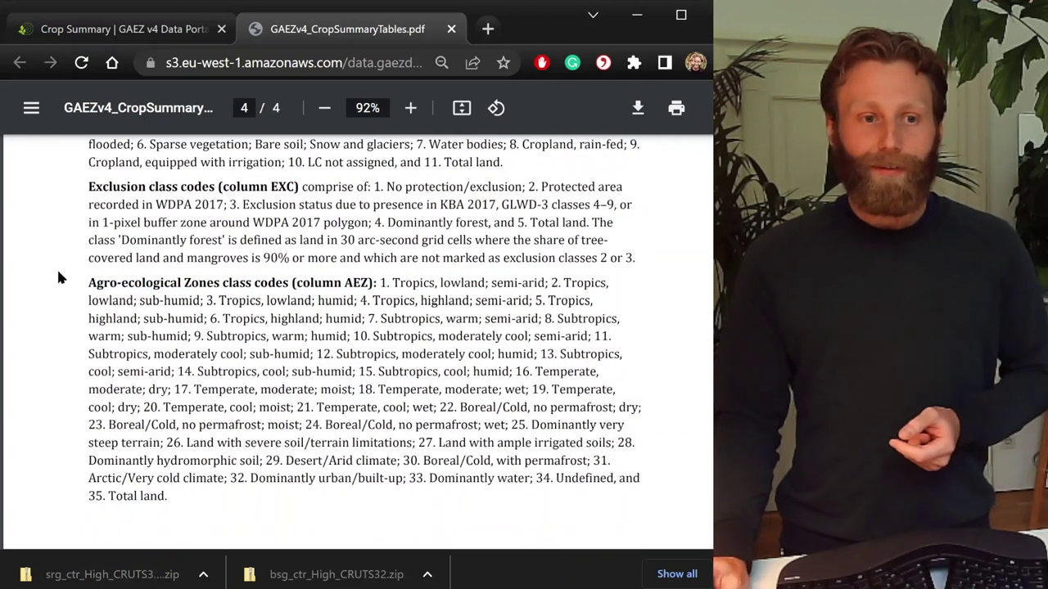
{"action": "left_click_drag", "start_coordinate": [84, 284], "coordinate": [379, 282]}
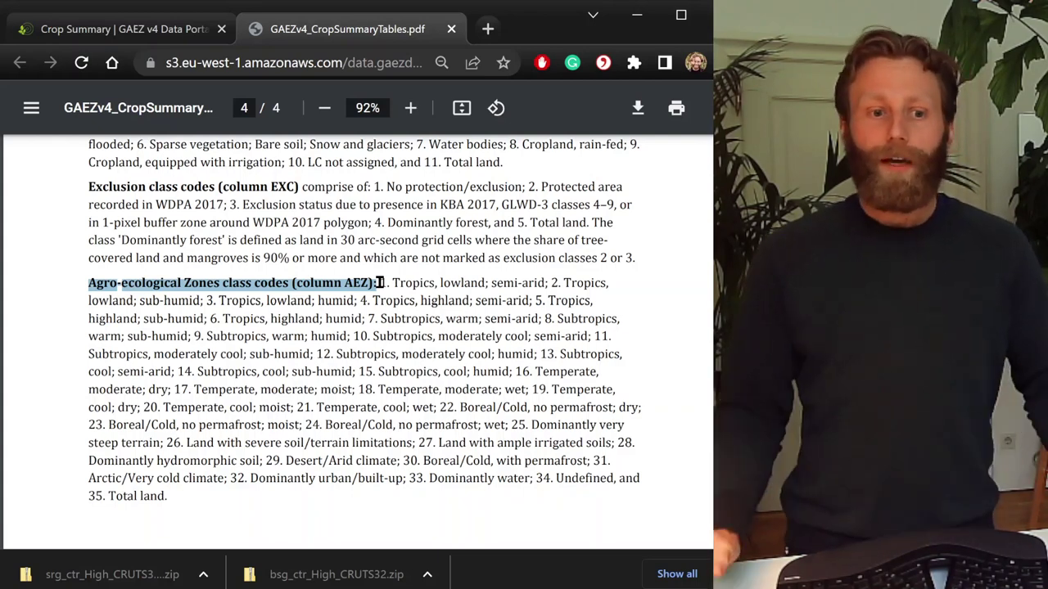
{"action": "left_click_drag", "start_coordinate": [168, 496], "coordinate": [86, 496]}
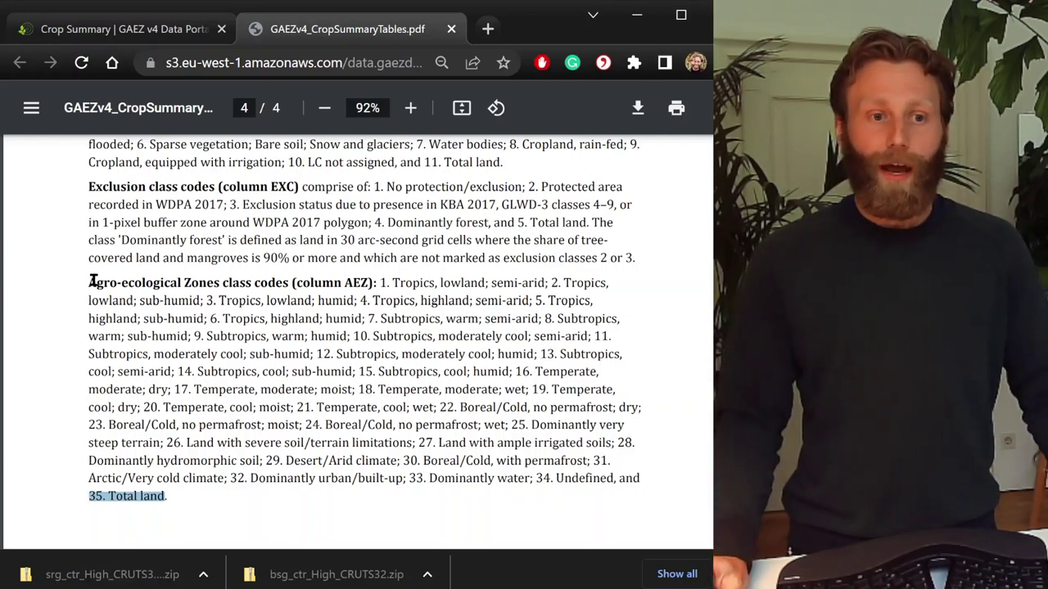
{"action": "left_click_drag", "start_coordinate": [88, 282], "coordinate": [305, 280]}
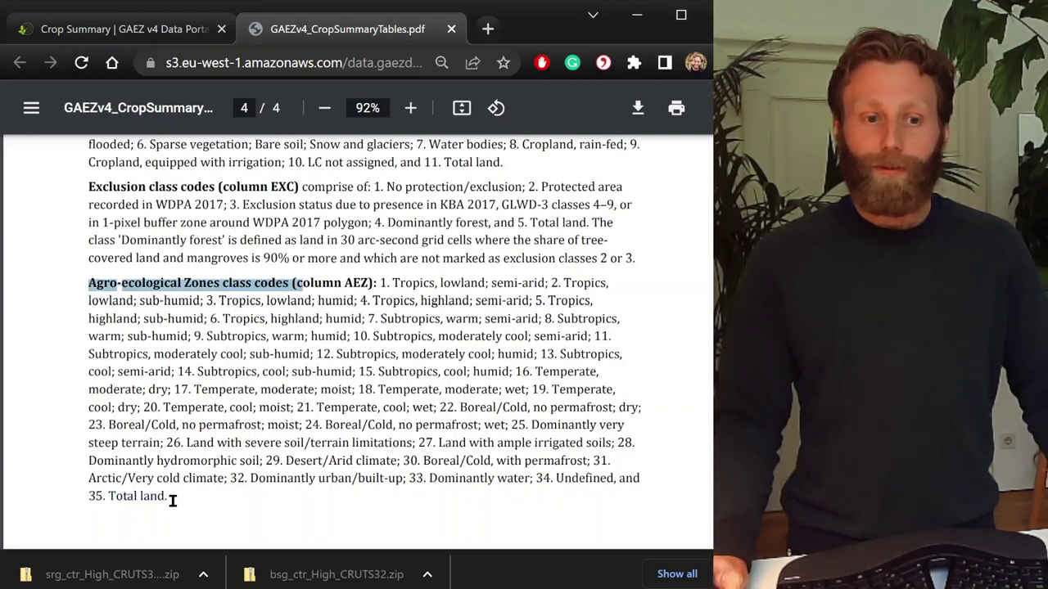
{"action": "left_click_drag", "start_coordinate": [173, 500], "coordinate": [69, 495]}
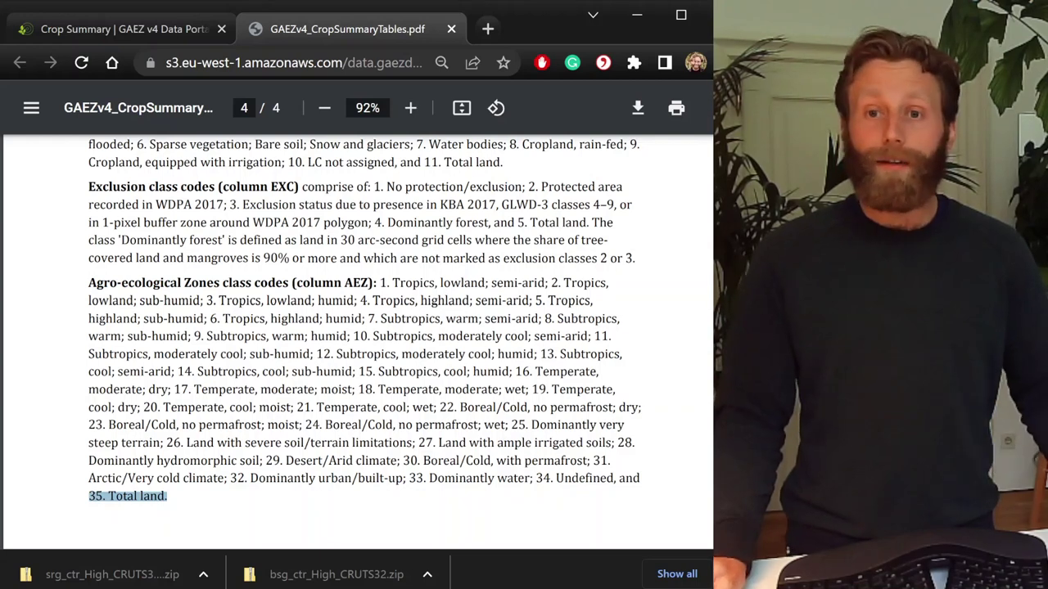
Filter the AEZ column to code 35 only, leaving 8927 of 77659 records
{"action": "key", "text": "alt+Tab"}
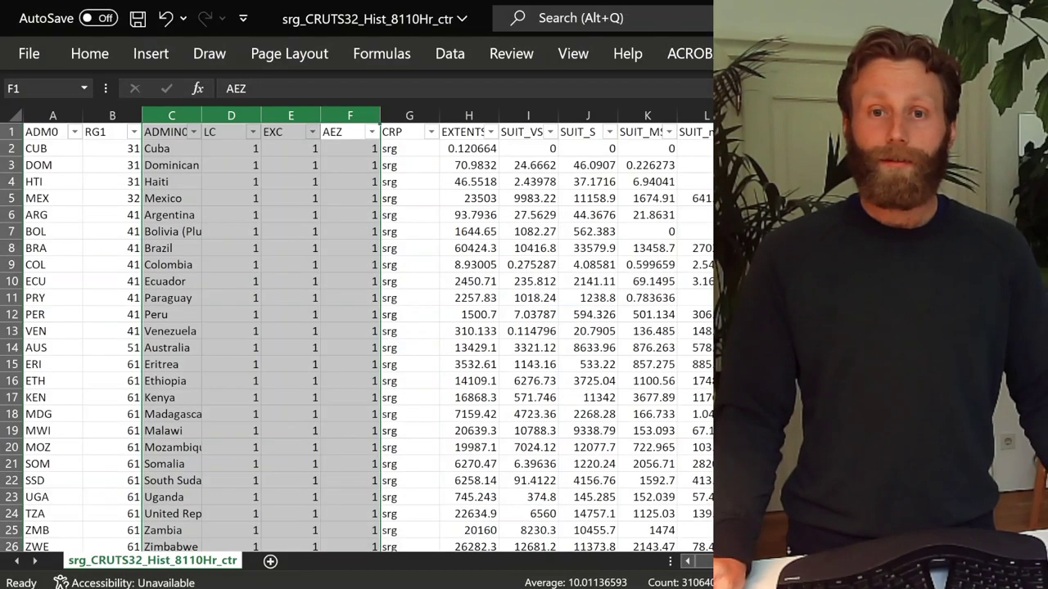
{"action": "left_click", "coordinate": [371, 132]}
{"action": "left_click", "coordinate": [125, 321]}
{"action": "left_click_drag", "start_coordinate": [344, 345], "coordinate": [351, 471]}
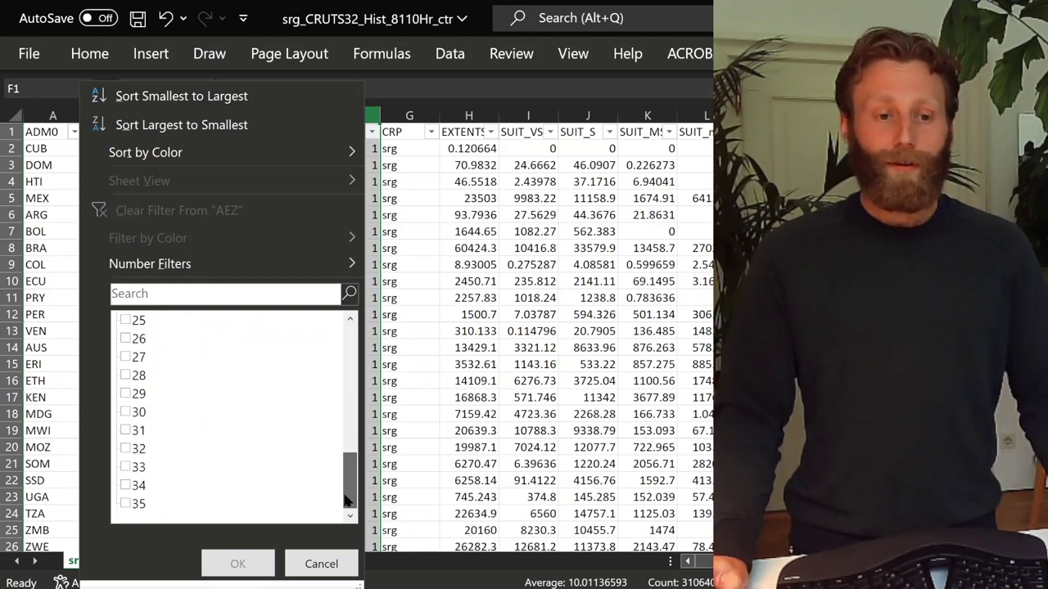
{"action": "left_click", "coordinate": [126, 503]}
{"action": "left_click", "coordinate": [237, 564]}
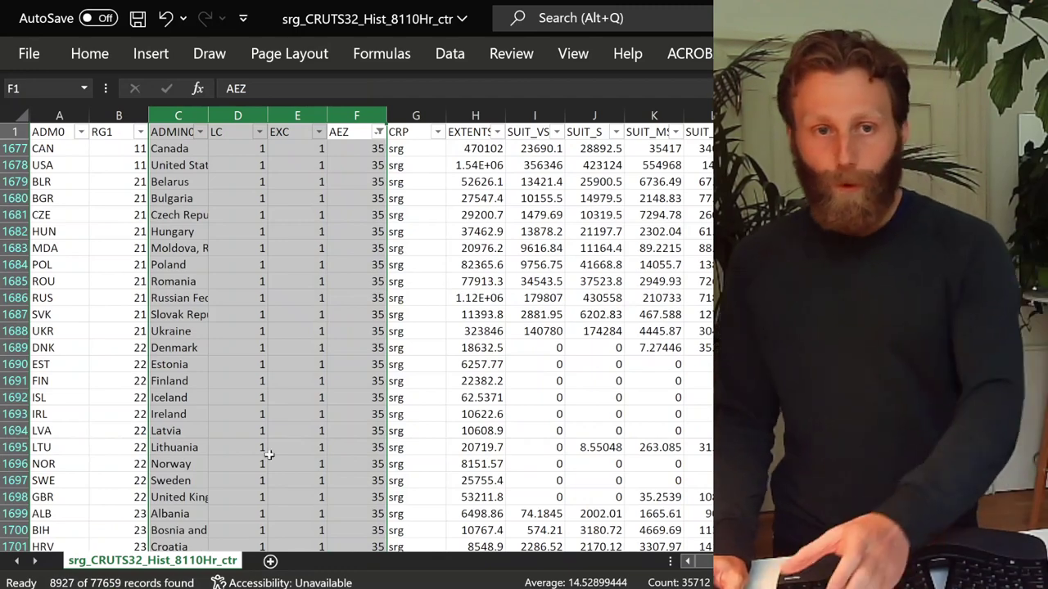
{"action": "left_click", "coordinate": [270, 132]}
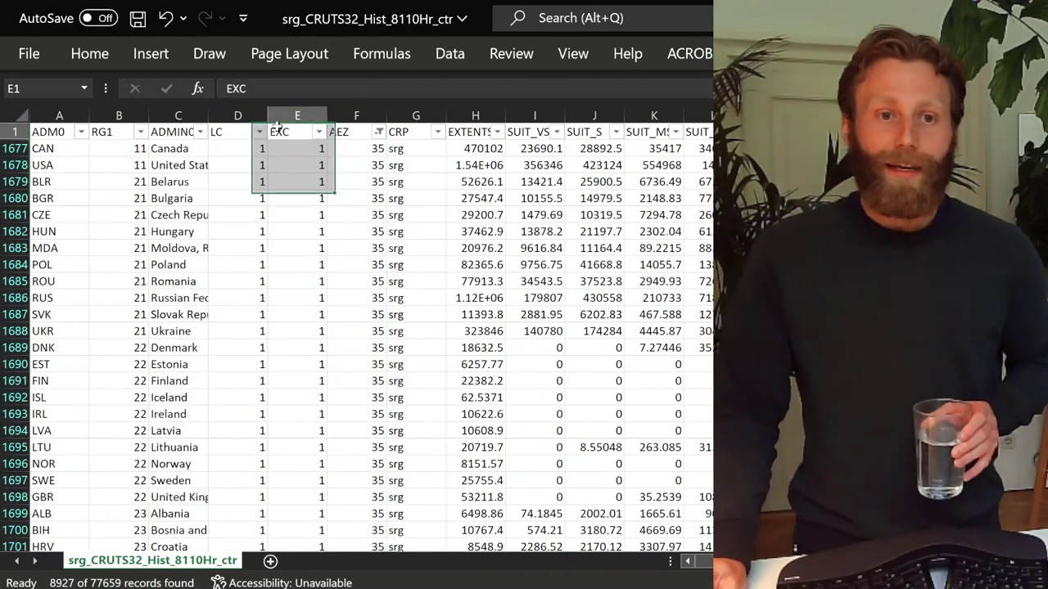
Highlight '1. No protection/exclusion' under Exclusion class codes, then return to Excel
{"action": "key", "text": "alt+Tab"}
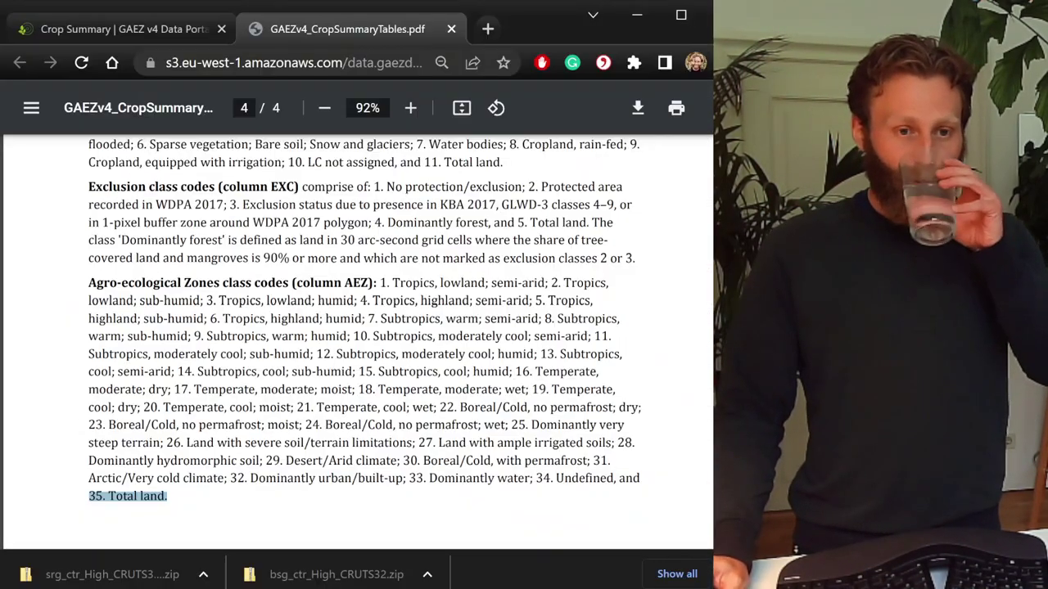
{"action": "scroll", "coordinate": [366, 400], "scroll_direction": "up", "scroll_amount": 1}
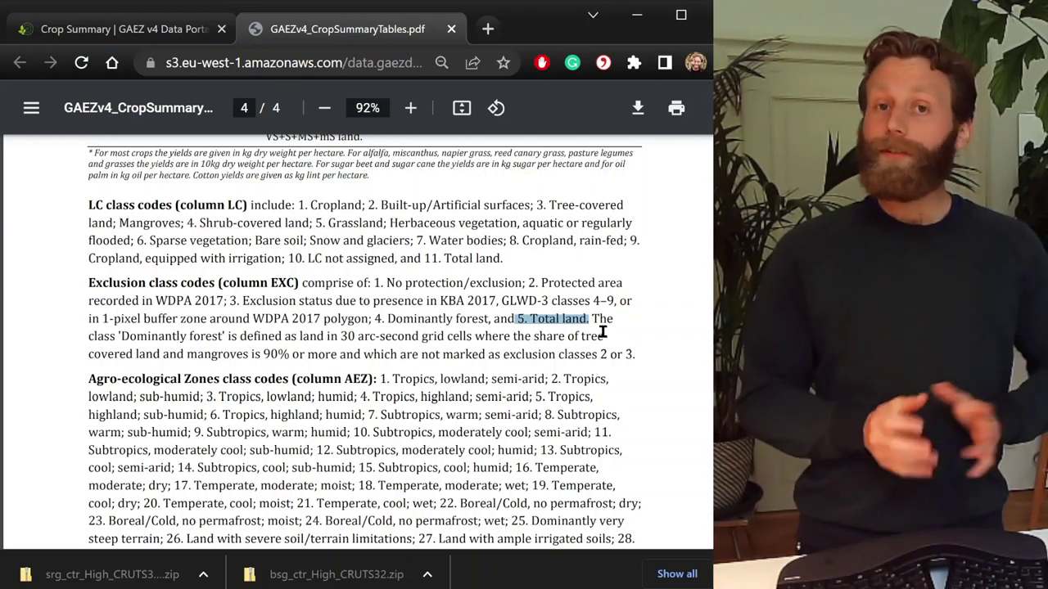
{"action": "left_click_drag", "start_coordinate": [372, 287], "coordinate": [528, 280]}
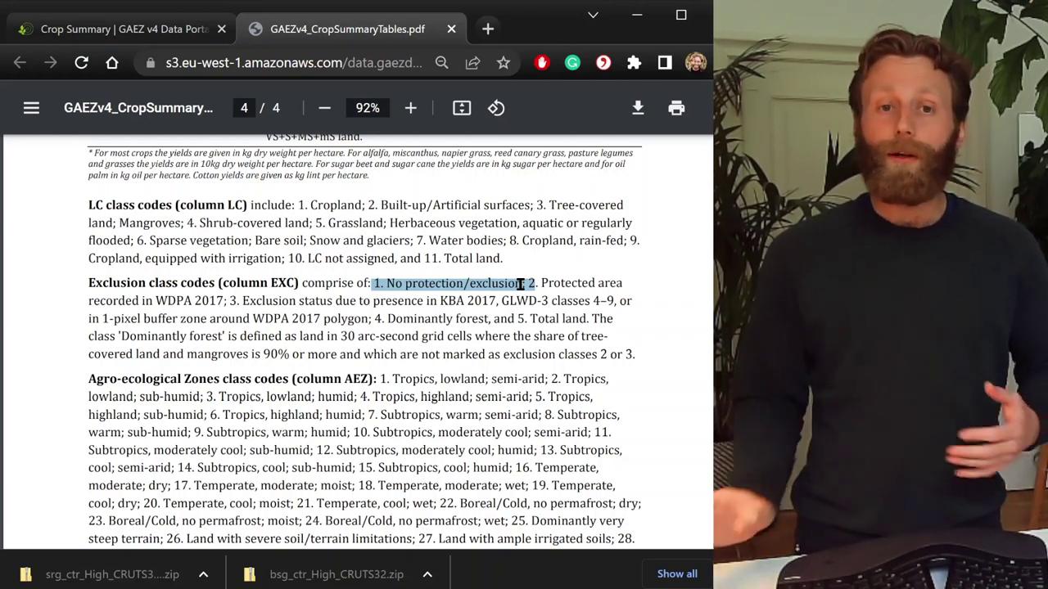
{"action": "key", "text": "alt+Tab"}
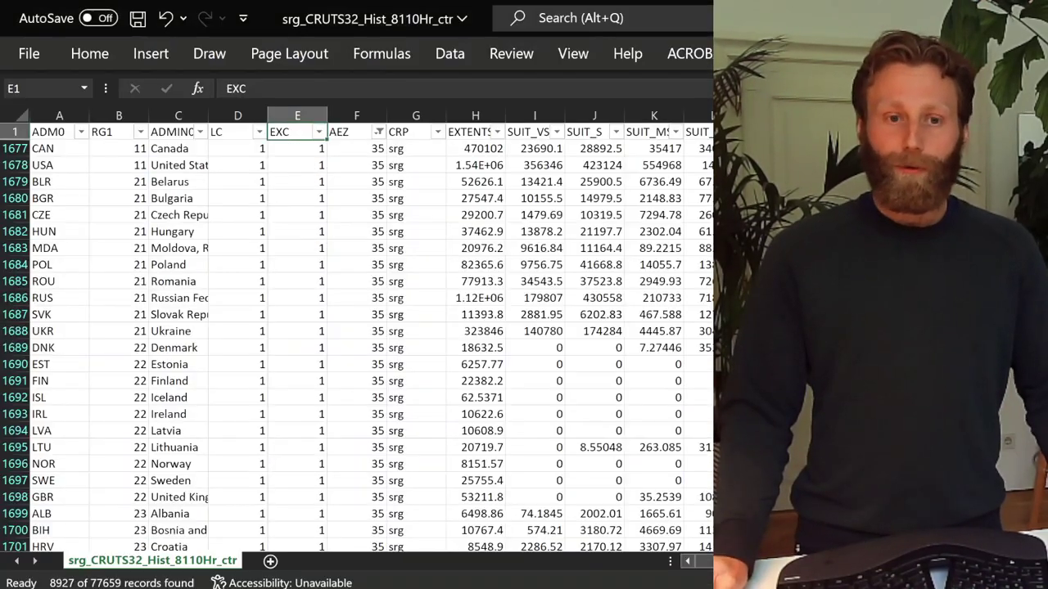
Filter the EXC column to class 1 only, leaving 1867 of 77659 records
{"action": "left_click", "coordinate": [319, 132]}
{"action": "left_click", "coordinate": [72, 321]}
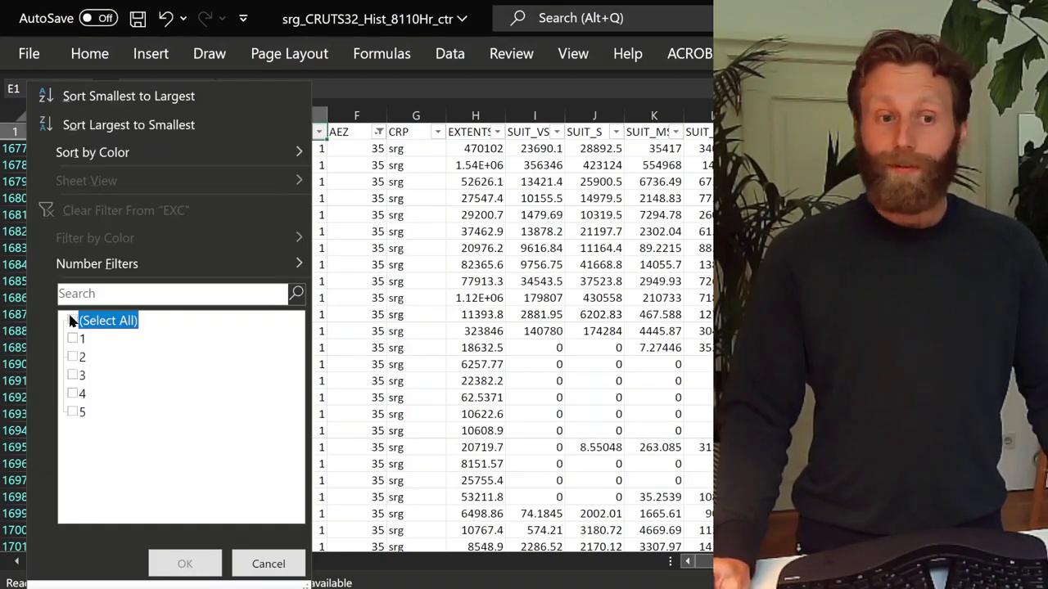
{"action": "left_click", "coordinate": [72, 358]}
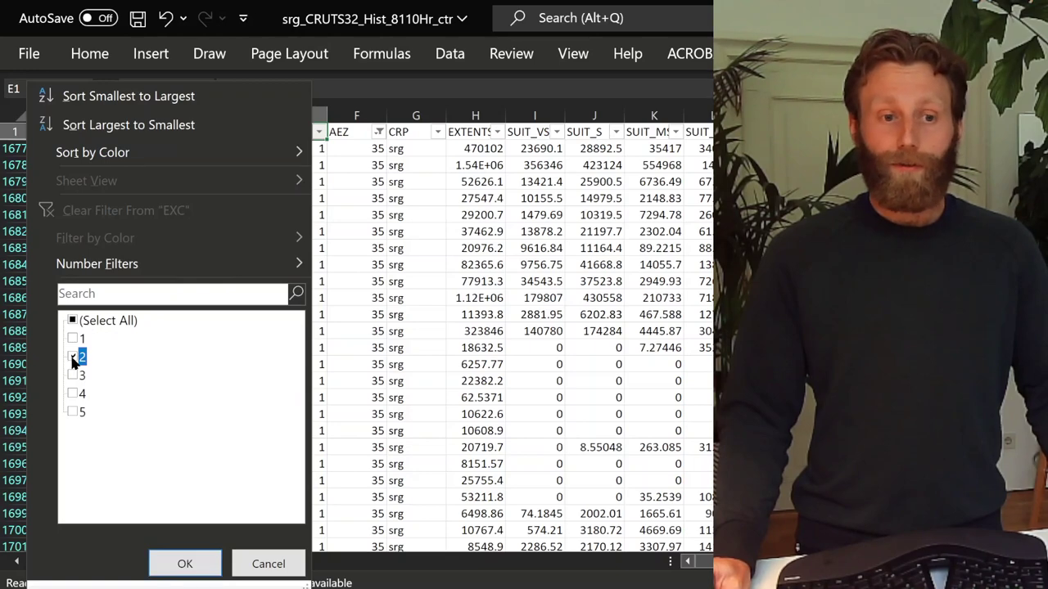
{"action": "left_click", "coordinate": [73, 339]}
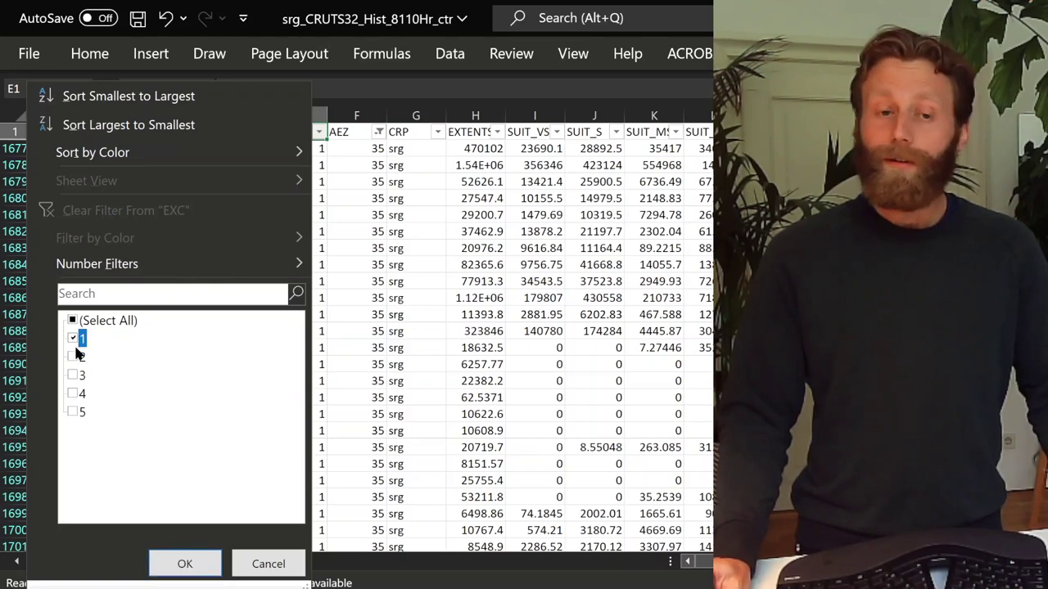
{"action": "left_click", "coordinate": [183, 563]}
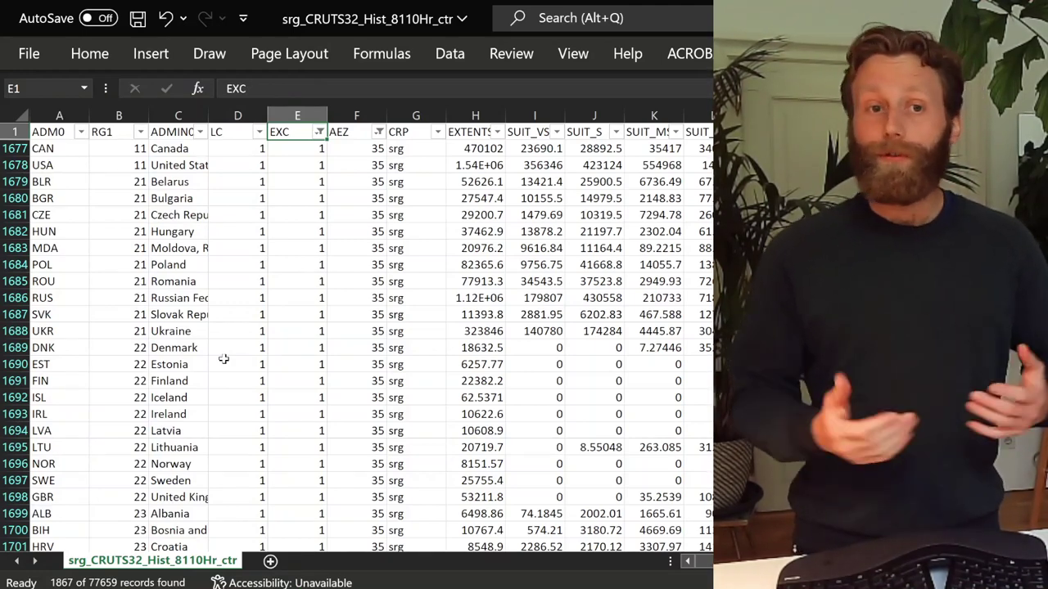
{"action": "left_click", "coordinate": [232, 134]}
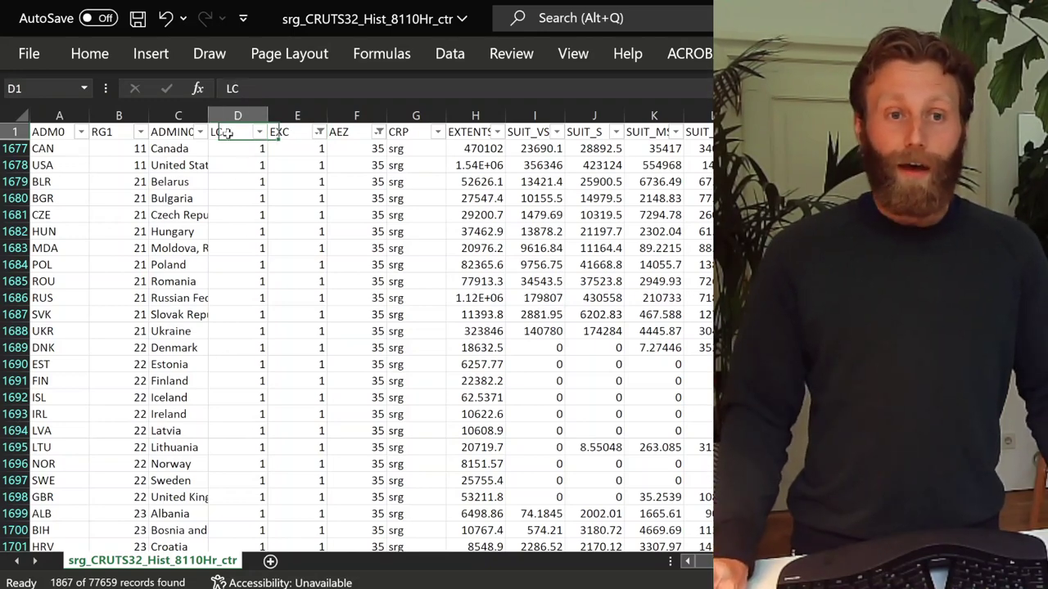
{"action": "key", "text": "alt+Tab"}
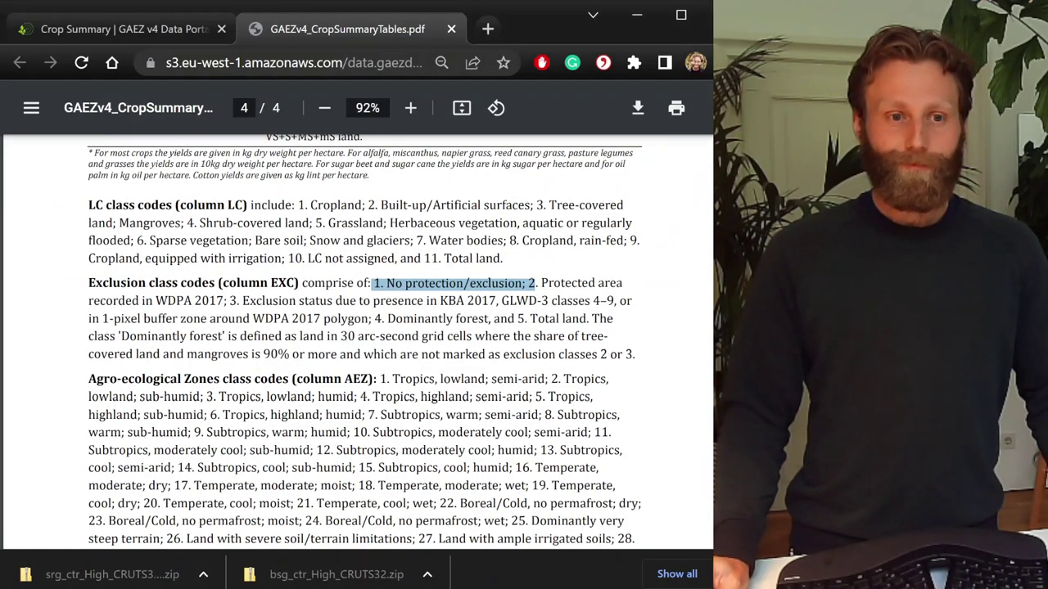
{"action": "scroll", "coordinate": [360, 434], "scroll_direction": "up", "scroll_amount": 2}
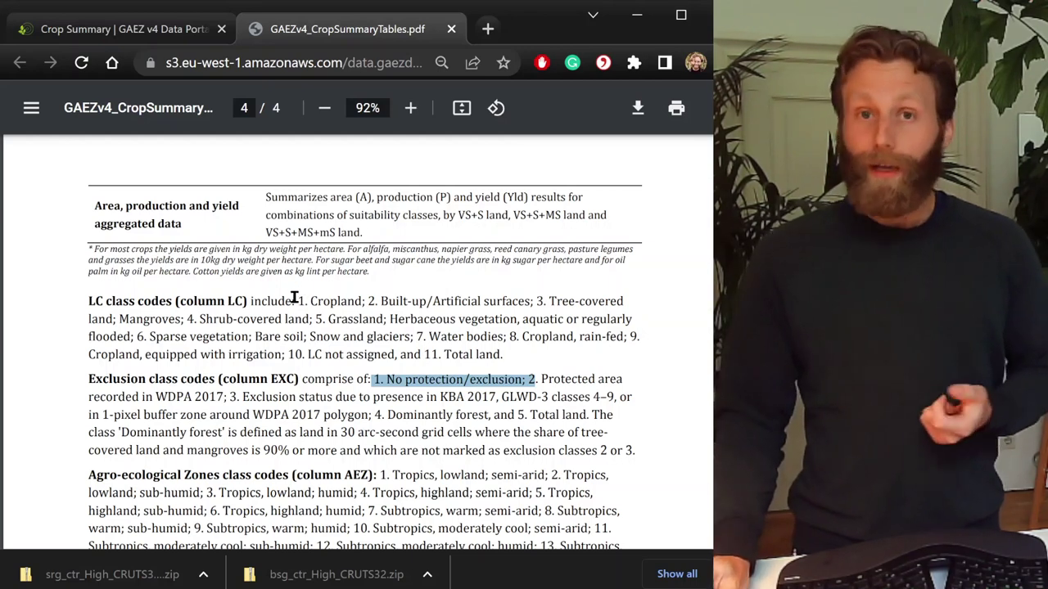
{"action": "left_click_drag", "start_coordinate": [293, 303], "coordinate": [370, 303]}
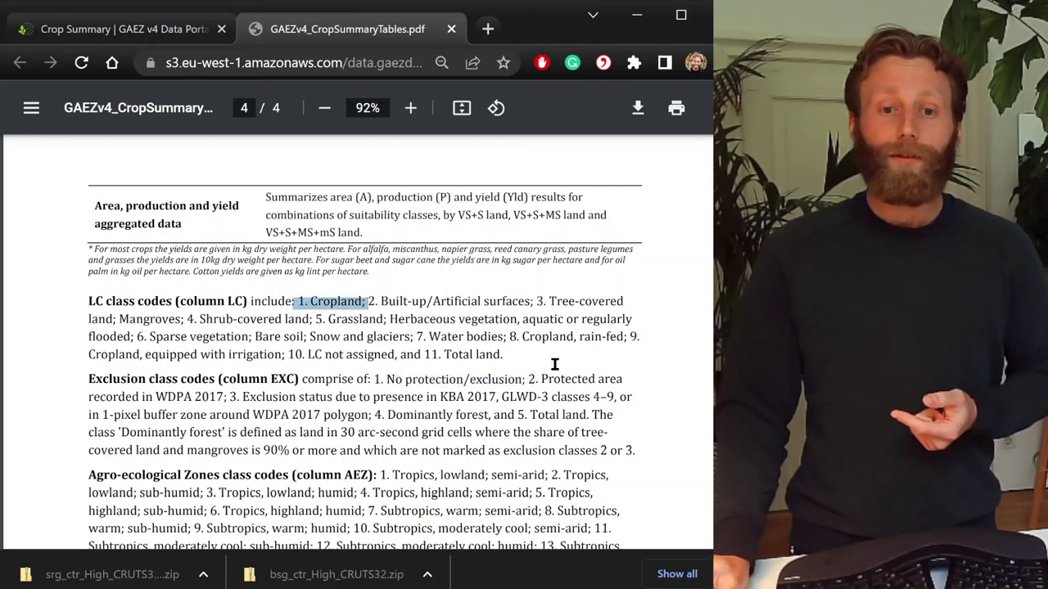
{"action": "left_click_drag", "start_coordinate": [502, 354], "coordinate": [418, 356]}
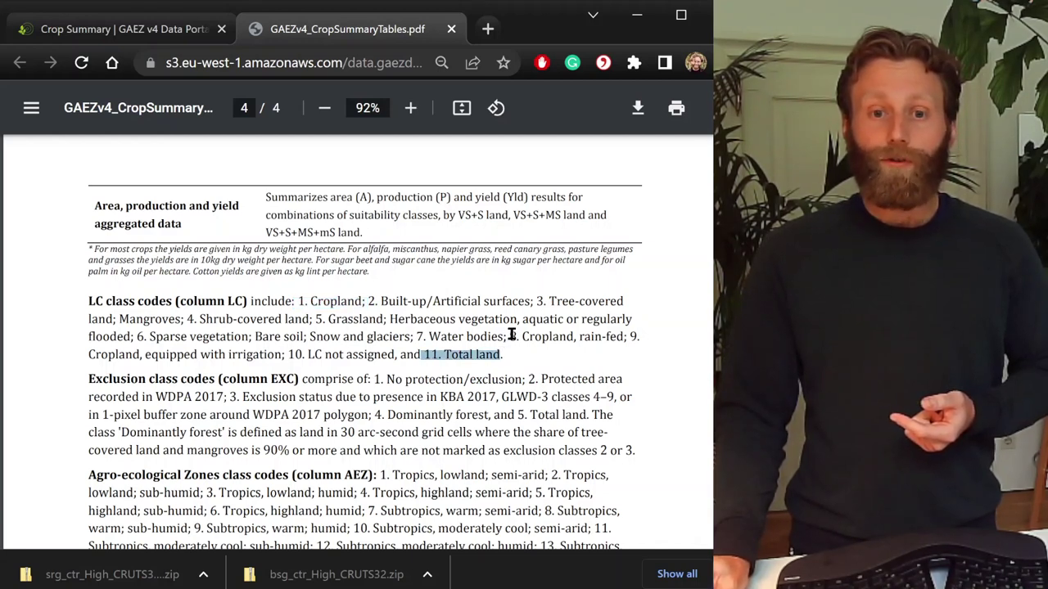
{"action": "left_click_drag", "start_coordinate": [512, 336], "coordinate": [619, 337]}
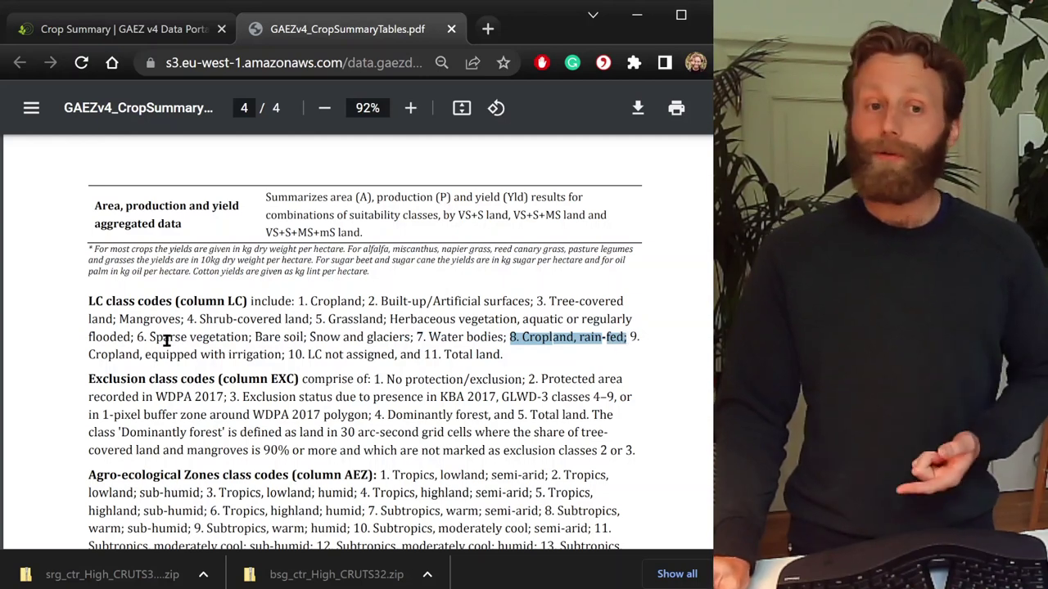
{"action": "left_click_drag", "start_coordinate": [299, 301], "coordinate": [369, 301]}
Back in Excel, filter the LC column to class 1 (Cropland), leaving 186 records
{"action": "key", "text": "alt+Tab"}
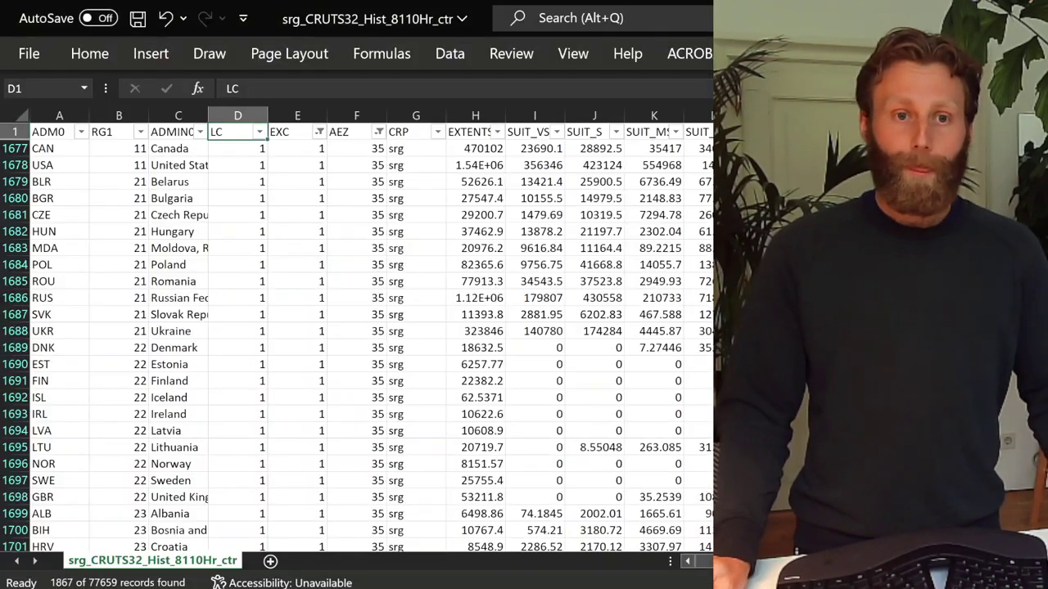
{"action": "left_click", "coordinate": [259, 133]}
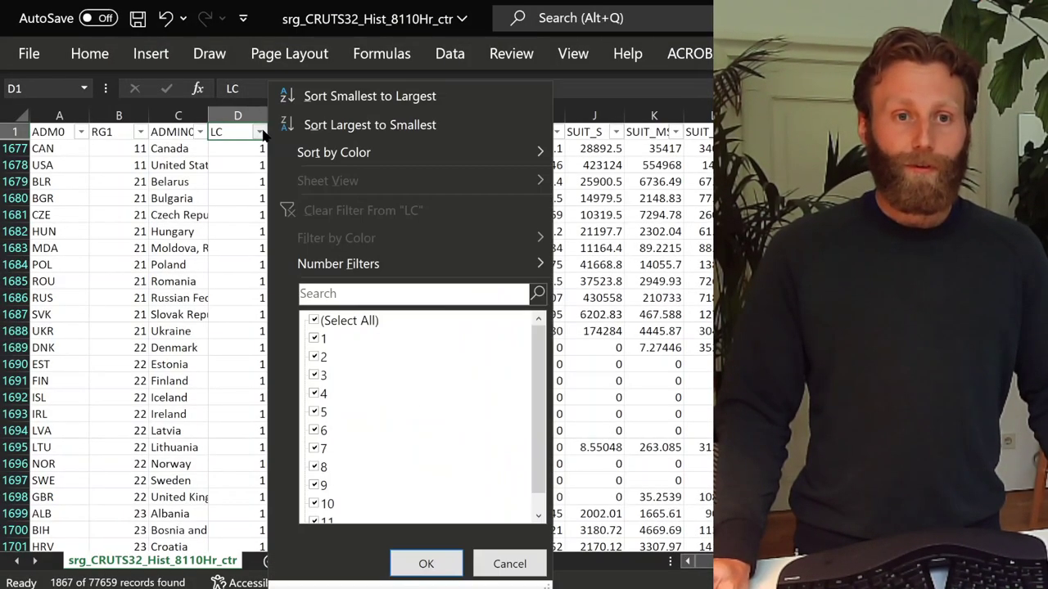
{"action": "left_click", "coordinate": [314, 321]}
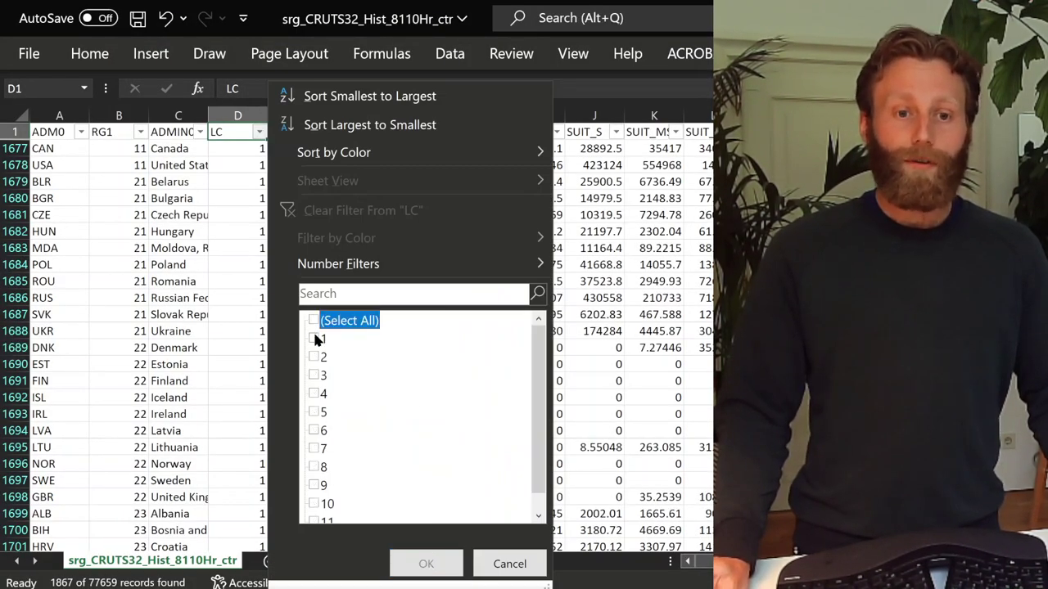
{"action": "left_click", "coordinate": [316, 339]}
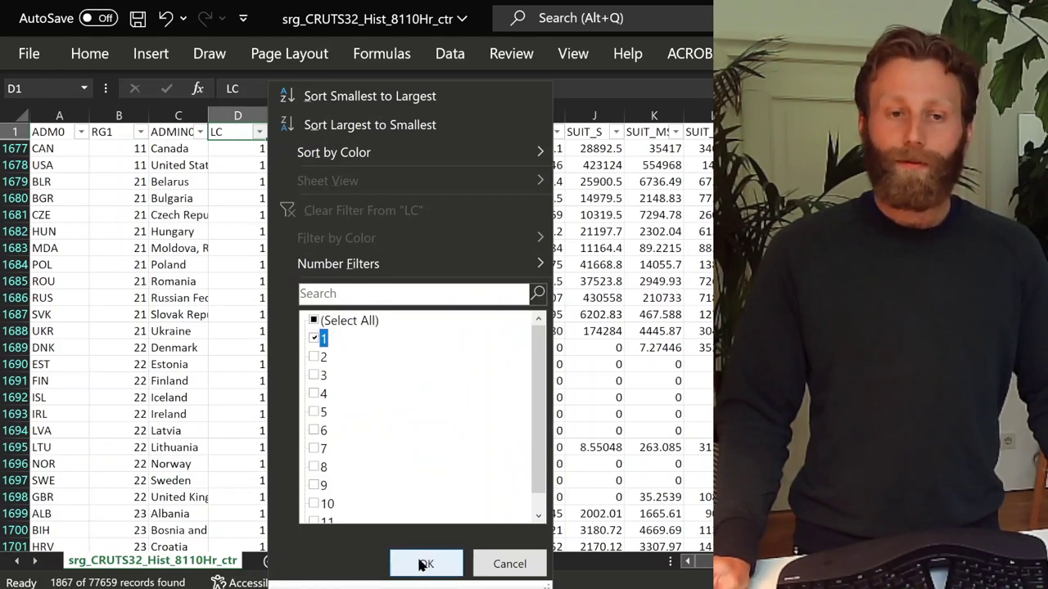
{"action": "left_click", "coordinate": [421, 564]}
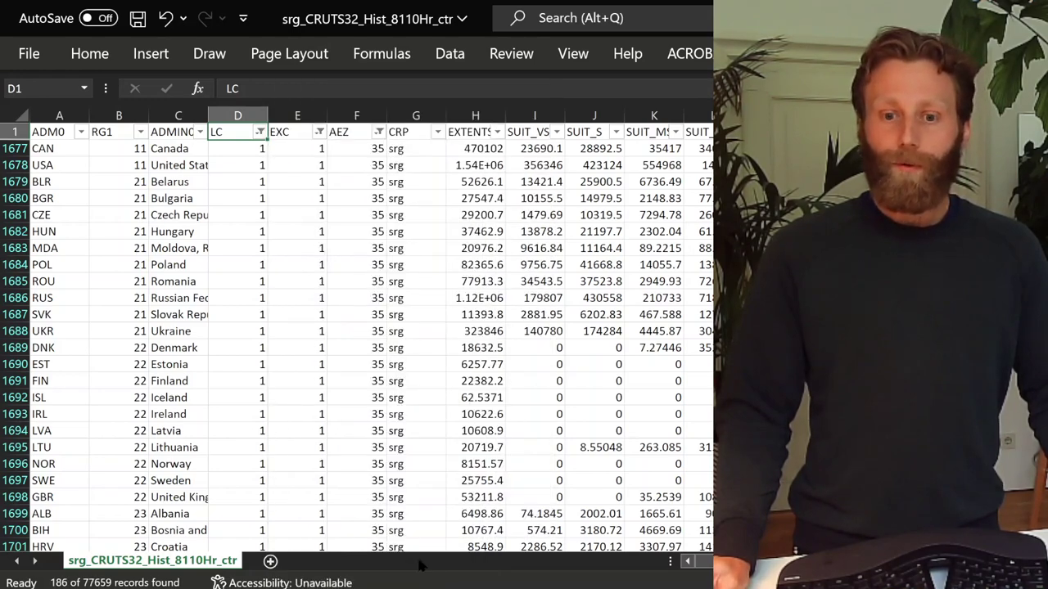
Check the first remaining row's EXC, AEZ and LC values
{"action": "left_click", "coordinate": [312, 147]}
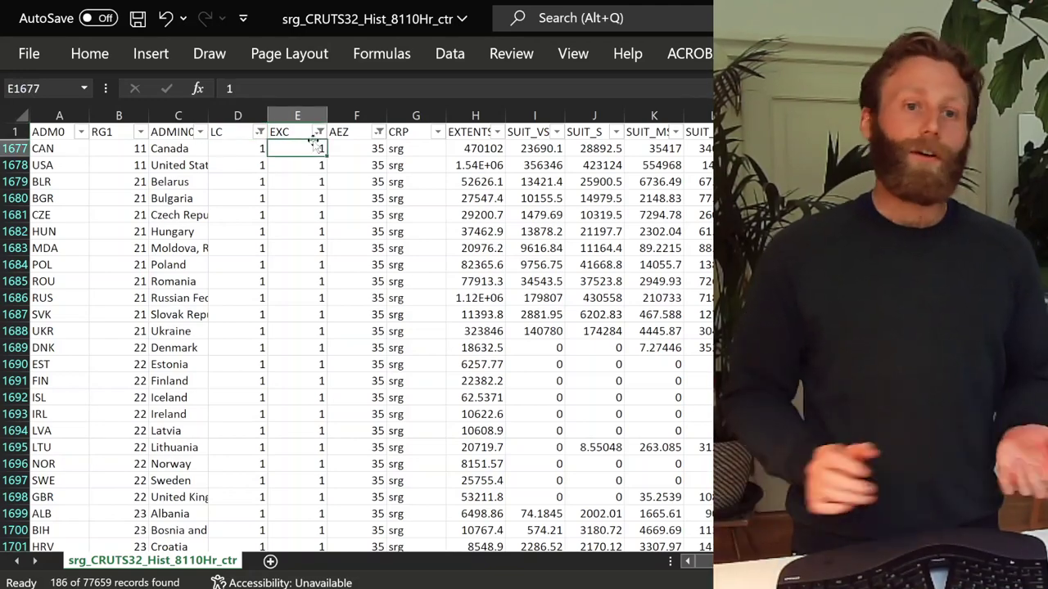
{"action": "left_click", "coordinate": [370, 144]}
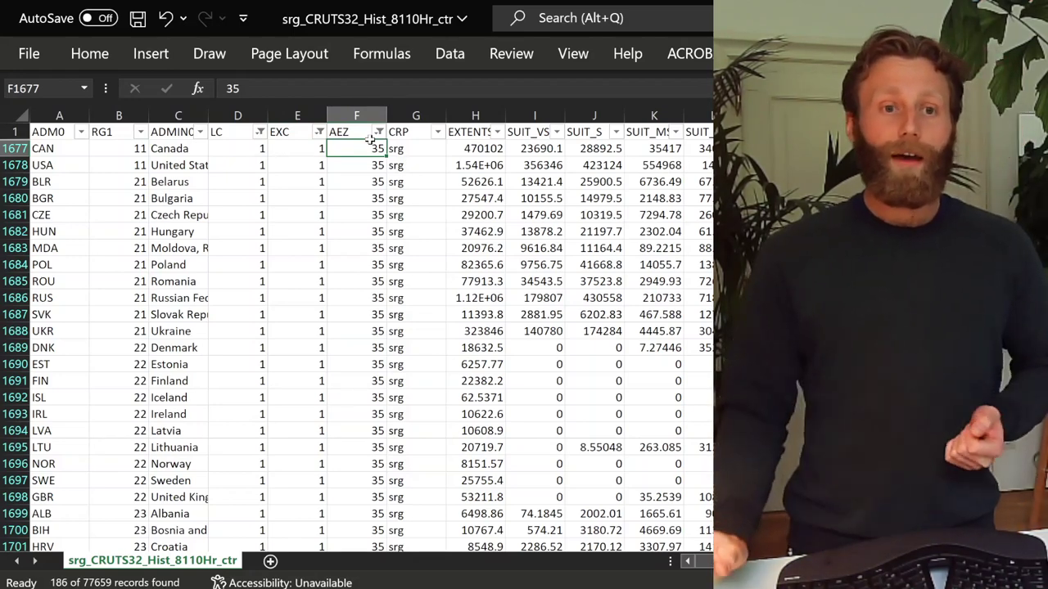
{"action": "left_click", "coordinate": [247, 144]}
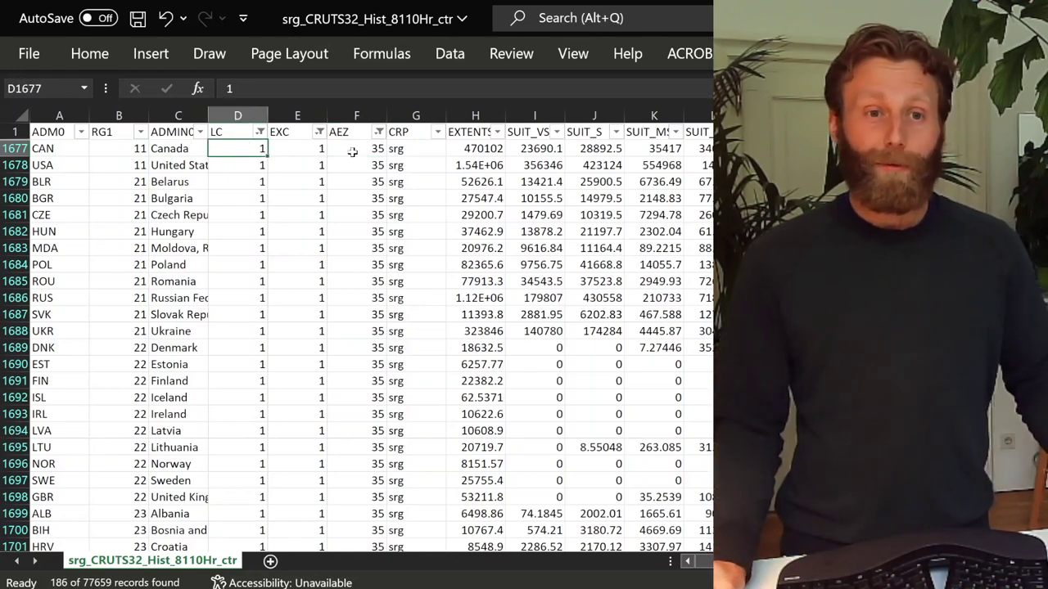
Filter ADMIN0_NAME to Niger only, using the 'niger' search, leaving row 1804
{"action": "left_click", "coordinate": [199, 131]}
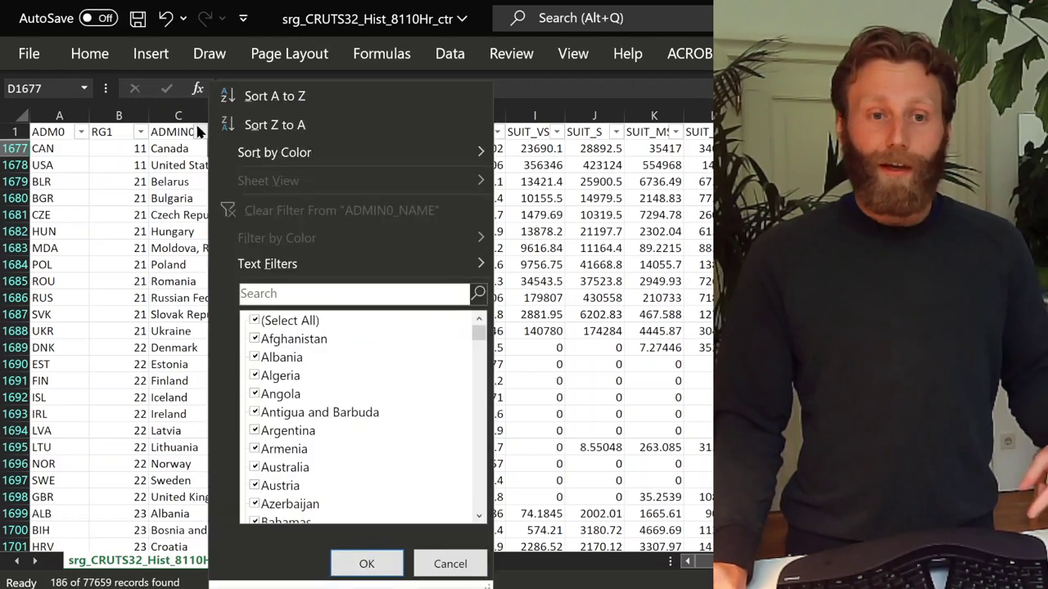
{"action": "left_click", "coordinate": [268, 296]}
{"action": "type", "text": "niger"}
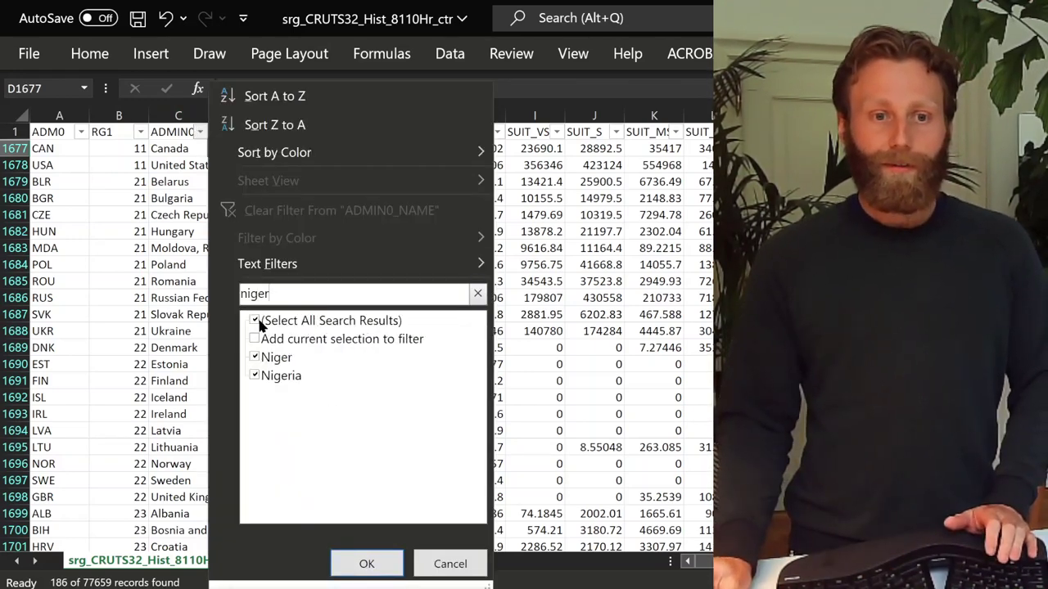
{"action": "left_click", "coordinate": [255, 321]}
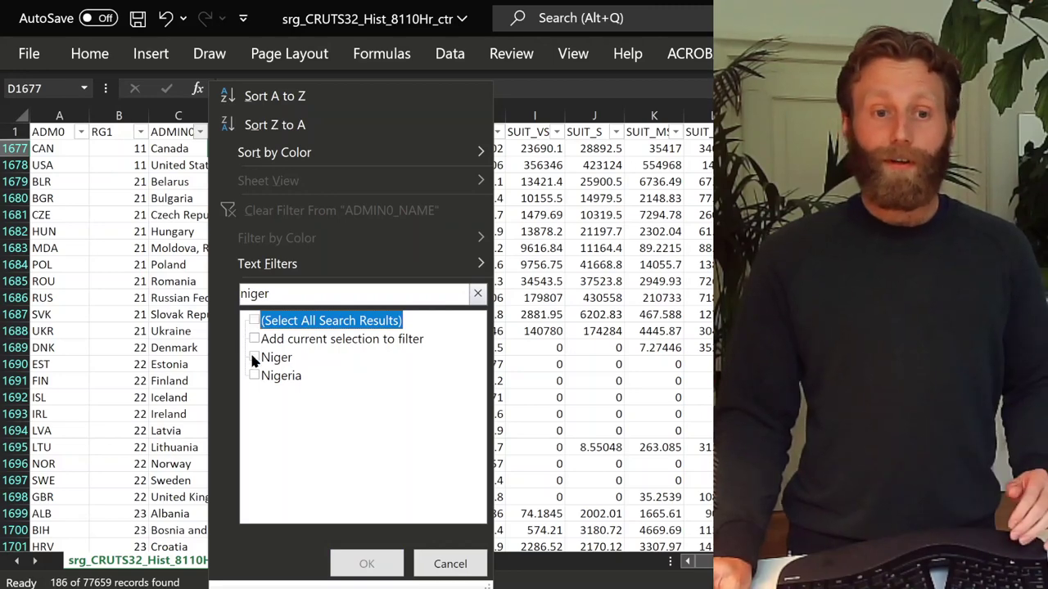
{"action": "left_click", "coordinate": [254, 358]}
{"action": "left_click", "coordinate": [367, 563]}
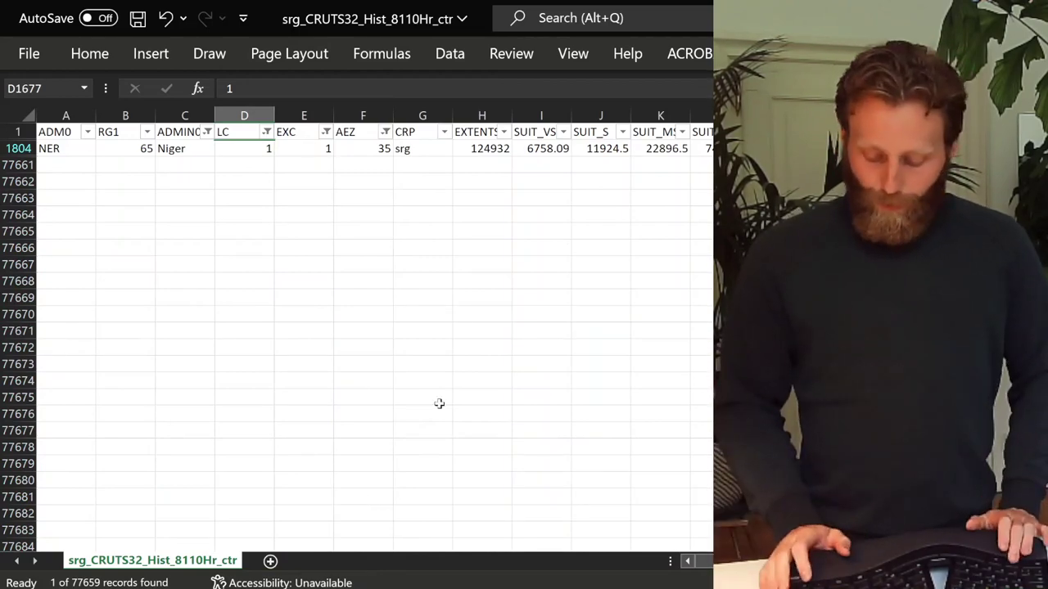
Snap Excel to the left half beside the PDF and widen its window
{"action": "key", "text": "super+Left"}
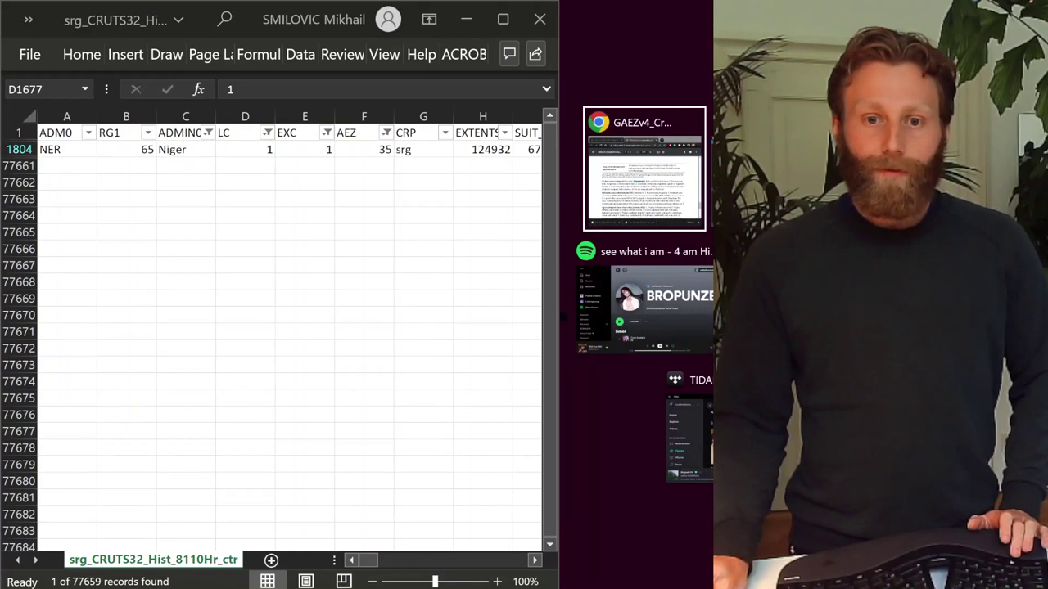
{"action": "key", "text": "Return"}
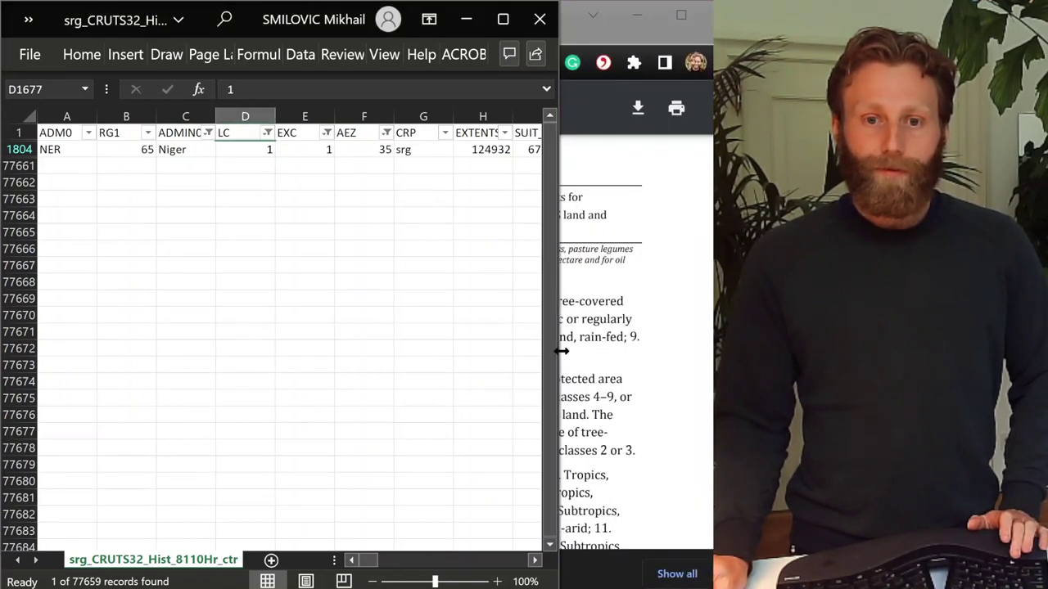
{"action": "left_click_drag", "start_coordinate": [555, 351], "coordinate": [683, 349]}
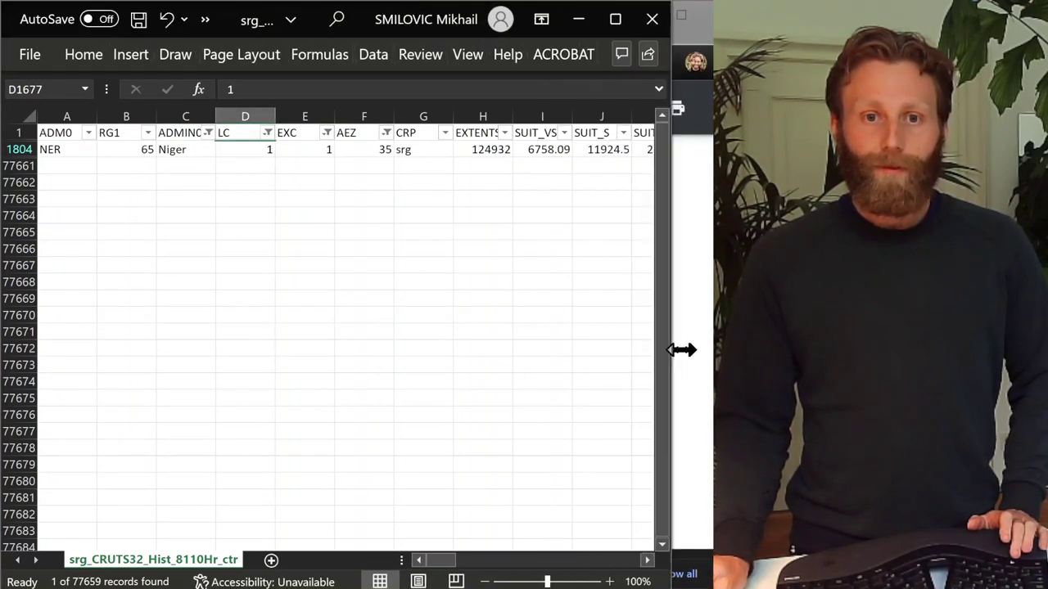
{"action": "left_click", "coordinate": [467, 547]}
{"action": "mouse_move", "coordinate": [468, 558]}
{"action": "left_mouse_down"}
{"action": "mouse_move", "coordinate": [501, 556]}
{"action": "mouse_move", "coordinate": [471, 560]}
{"action": "left_mouse_up"}
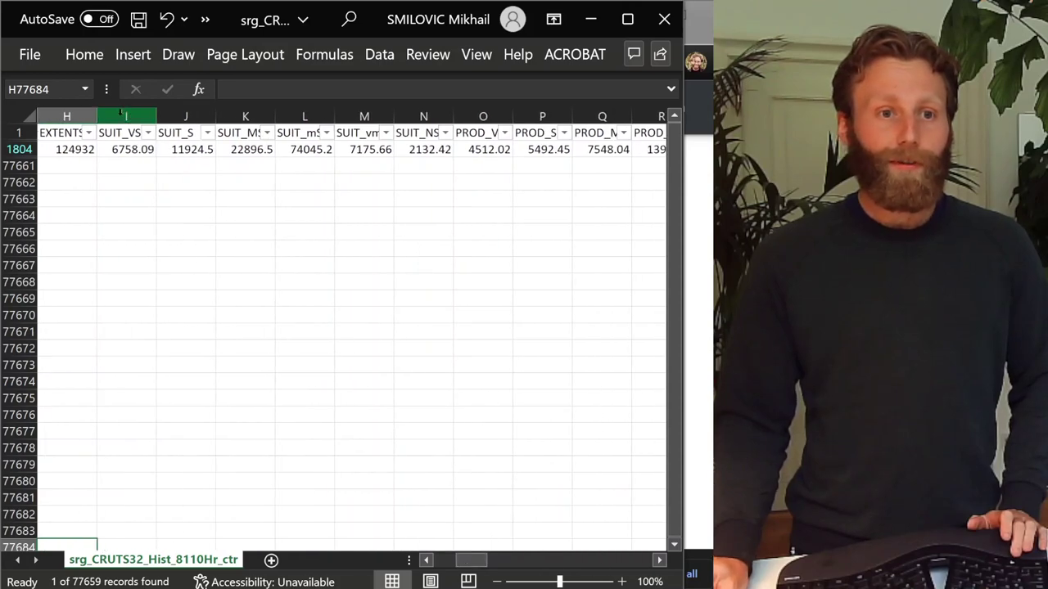
Step through the Niger row's SUIT_VS to SUIT_NS values and back to SUIT_VS
{"action": "left_click", "coordinate": [121, 116]}
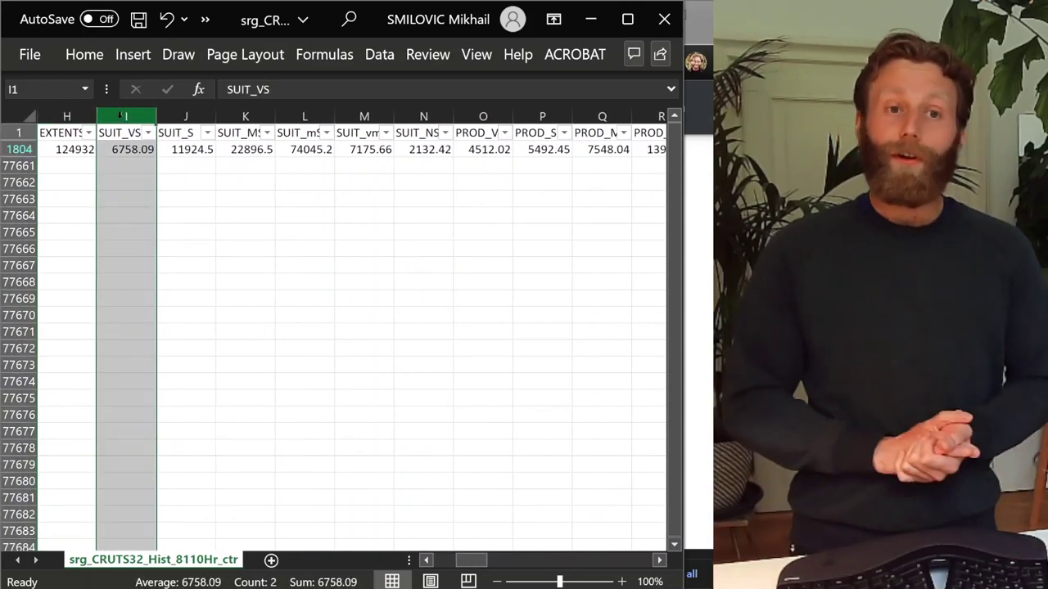
{"action": "key", "text": "Right"}
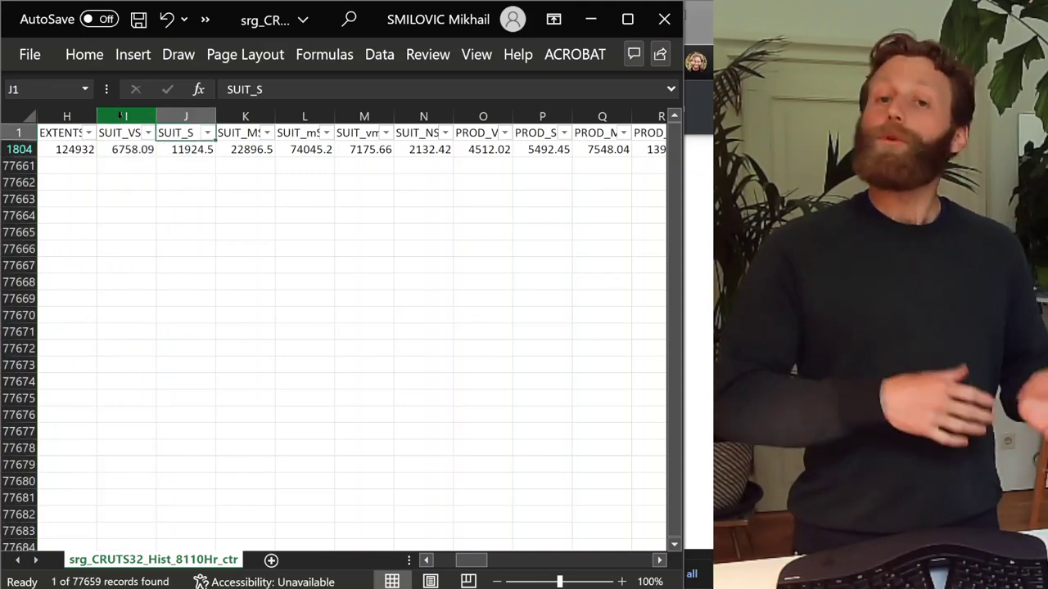
{"action": "key", "text": "Right"}
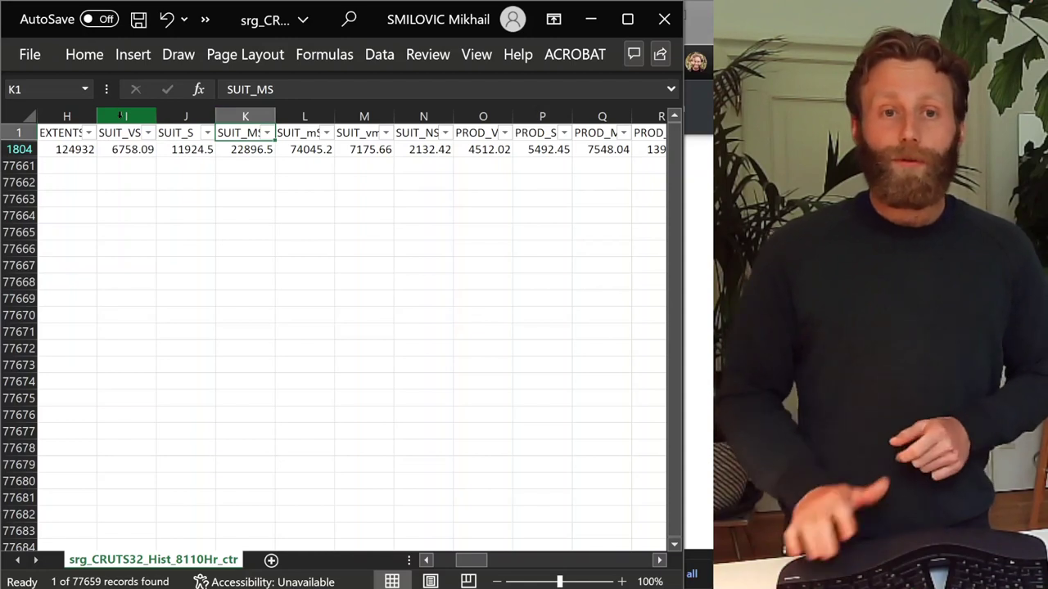
{"action": "key", "text": "Right"}
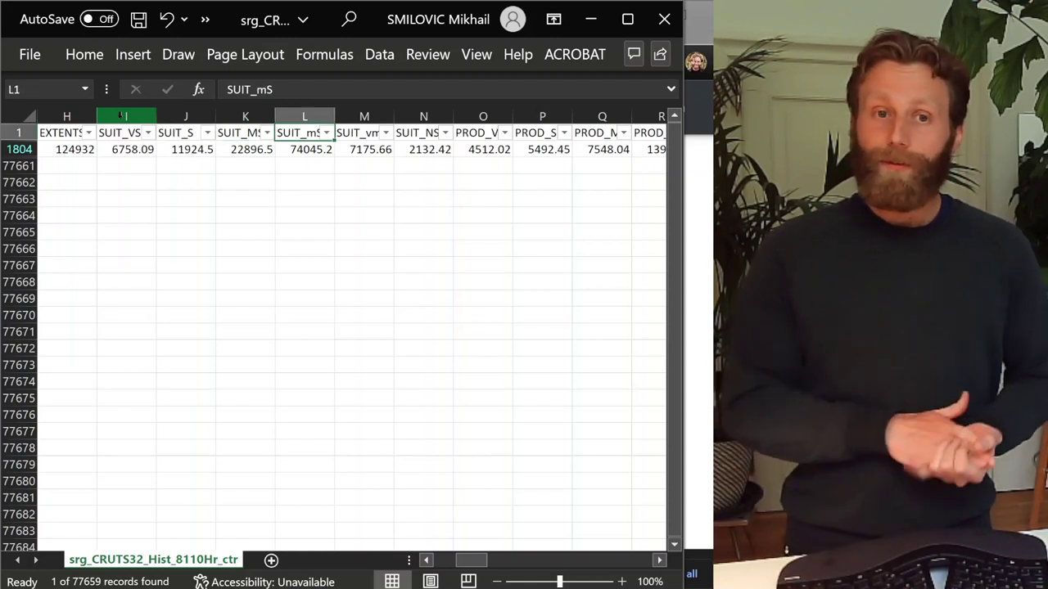
{"action": "key", "text": "Right"}
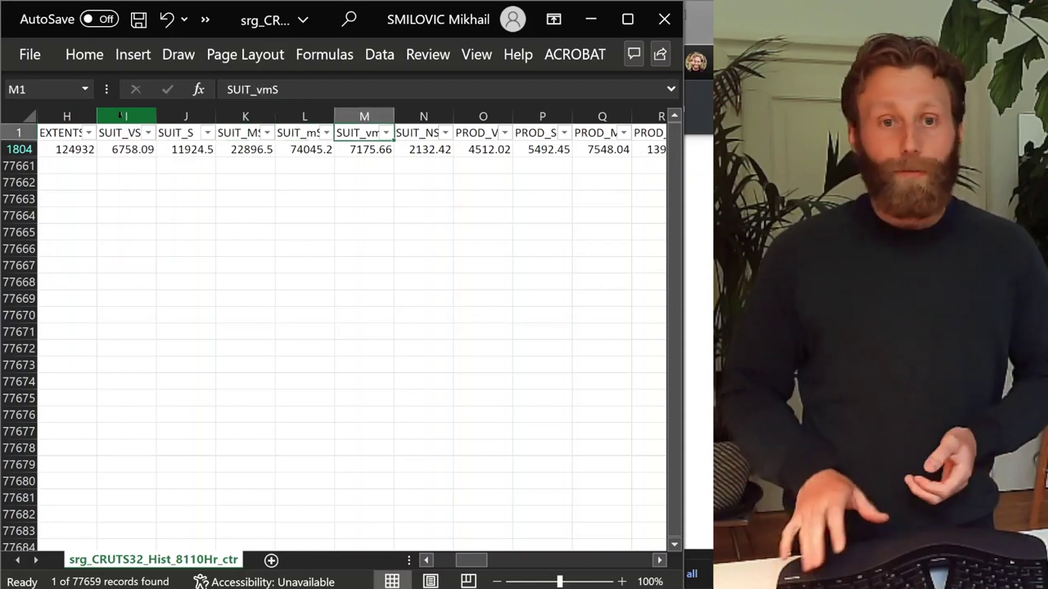
{"action": "key", "text": "Right"}
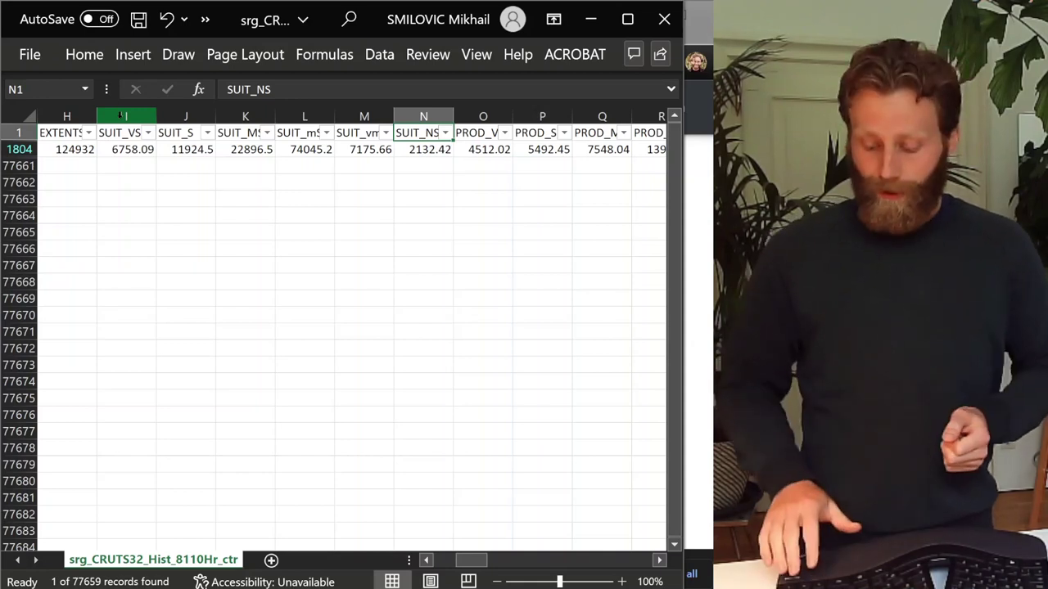
{"action": "key", "text": "Left"}
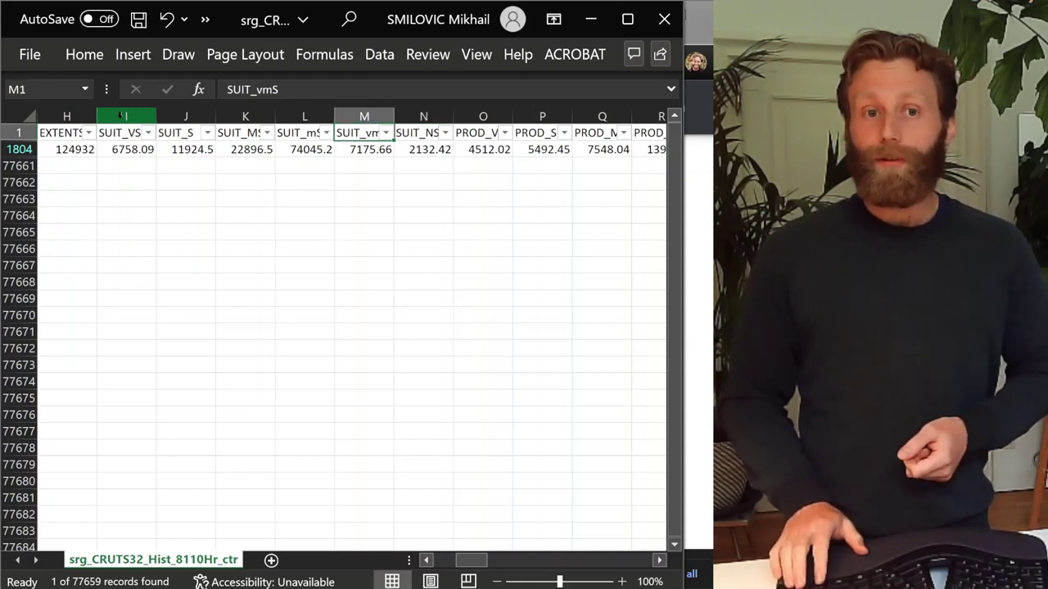
{"action": "key", "text": "Left"}
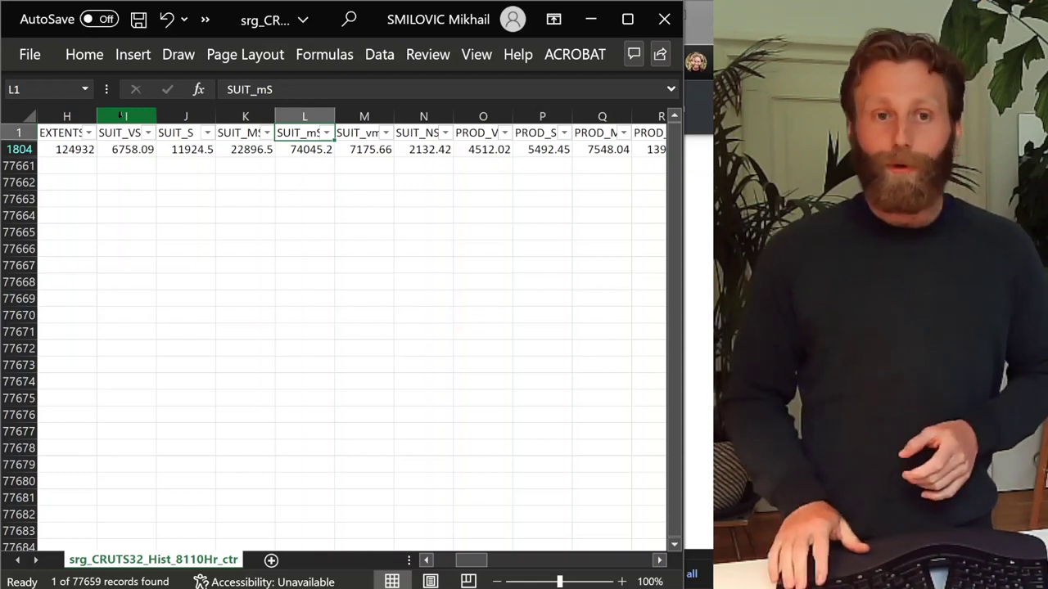
{"action": "key", "text": "Left"}
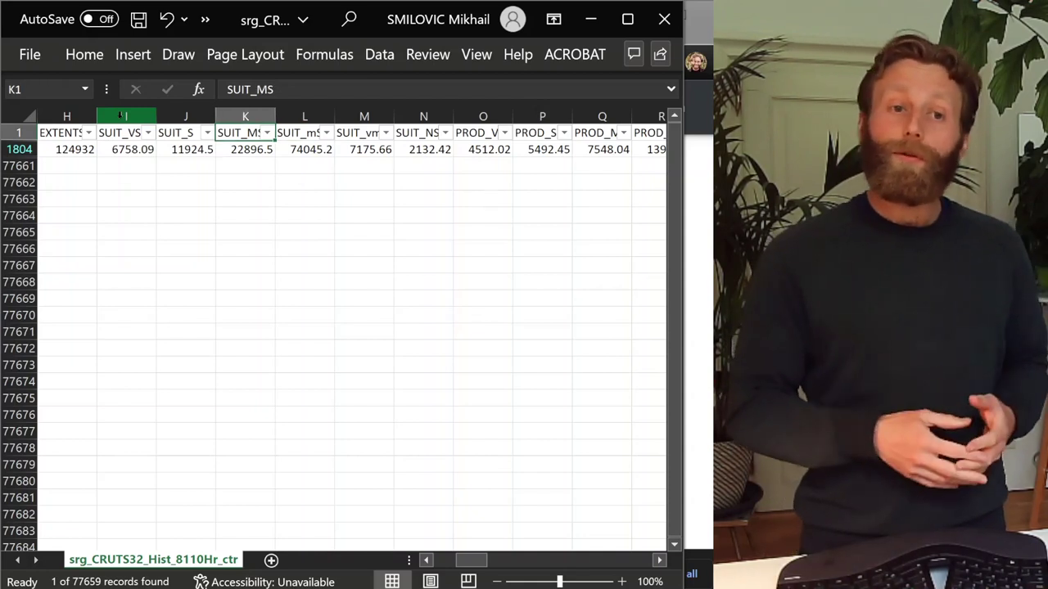
{"action": "key", "text": "Left"}
{"action": "key", "text": "Left"}
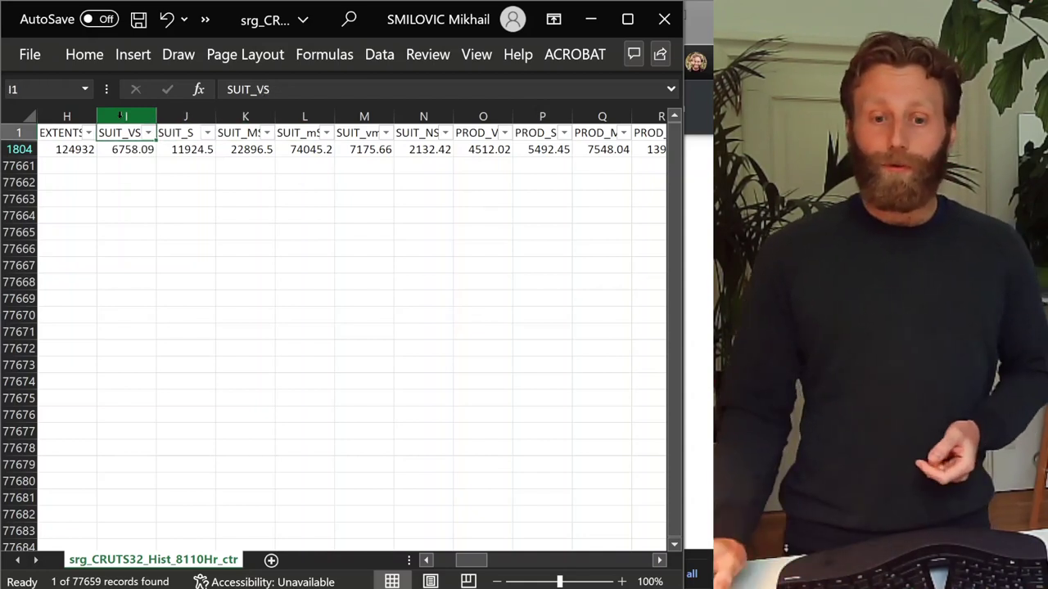
Scroll the PDF up to the Suitability classes table and highlight the class definitions
{"action": "key", "text": "alt+Tab"}
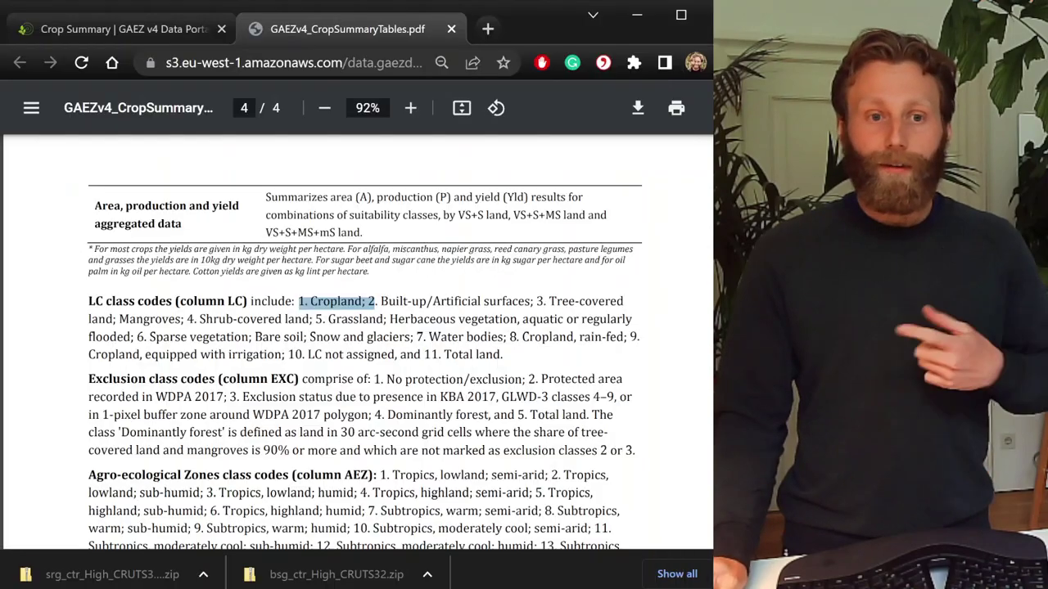
{"action": "scroll", "coordinate": [382, 368], "scroll_direction": "up", "scroll_amount": 4}
{"action": "scroll", "coordinate": [382, 369], "scroll_direction": "up", "scroll_amount": 5}
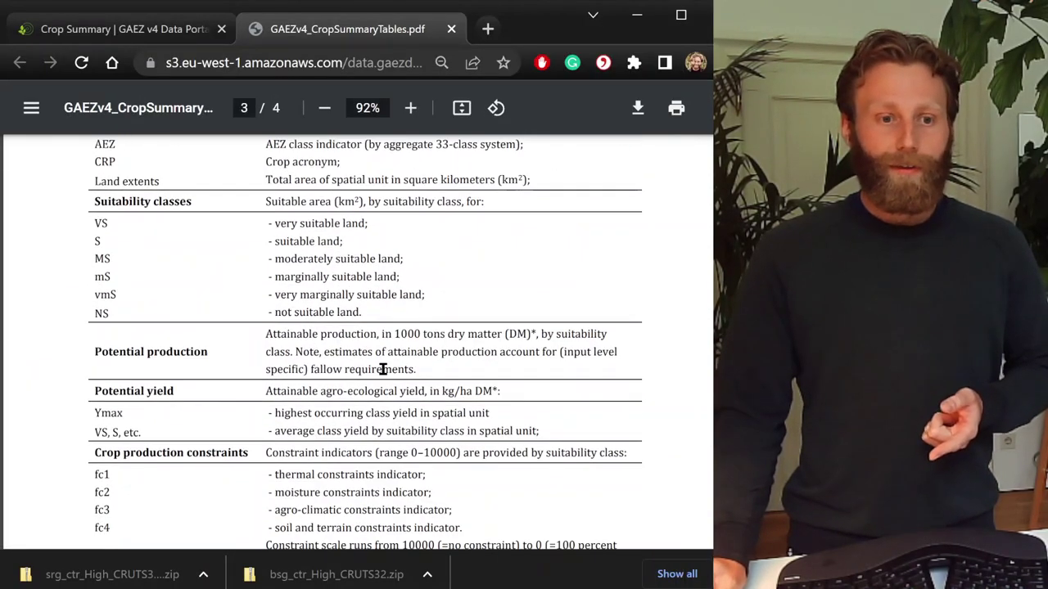
{"action": "scroll", "coordinate": [382, 369], "scroll_direction": "up", "scroll_amount": 2}
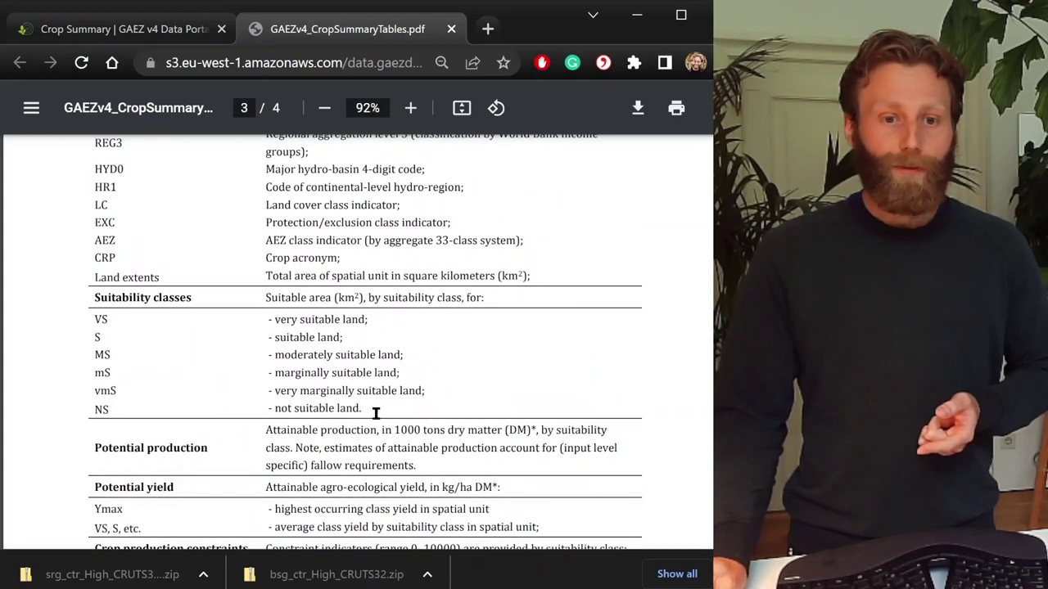
{"action": "left_click_drag", "start_coordinate": [401, 391], "coordinate": [70, 323]}
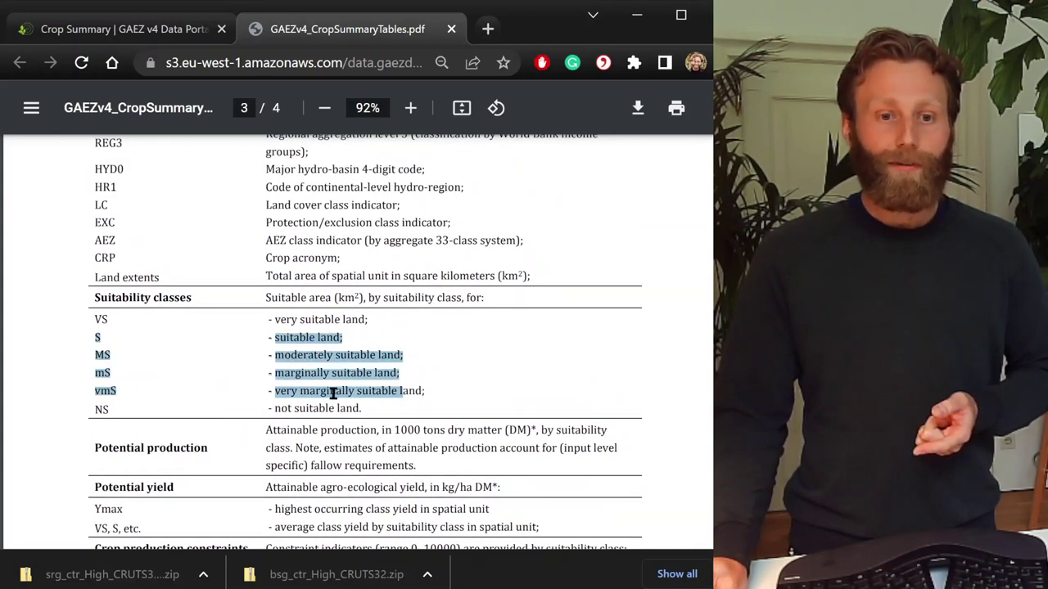
{"action": "left_click", "coordinate": [379, 410]}
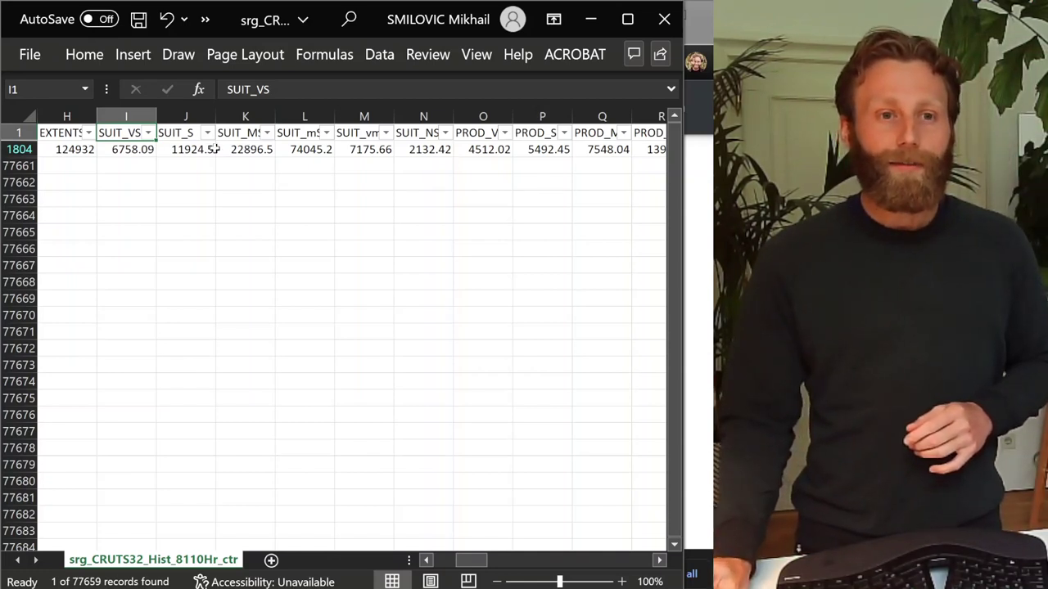
Select I1804:N1804 plus headers I1:N1 and bring up the Insert pie chart choices
{"action": "left_click_drag", "start_coordinate": [116, 154], "coordinate": [442, 154]}
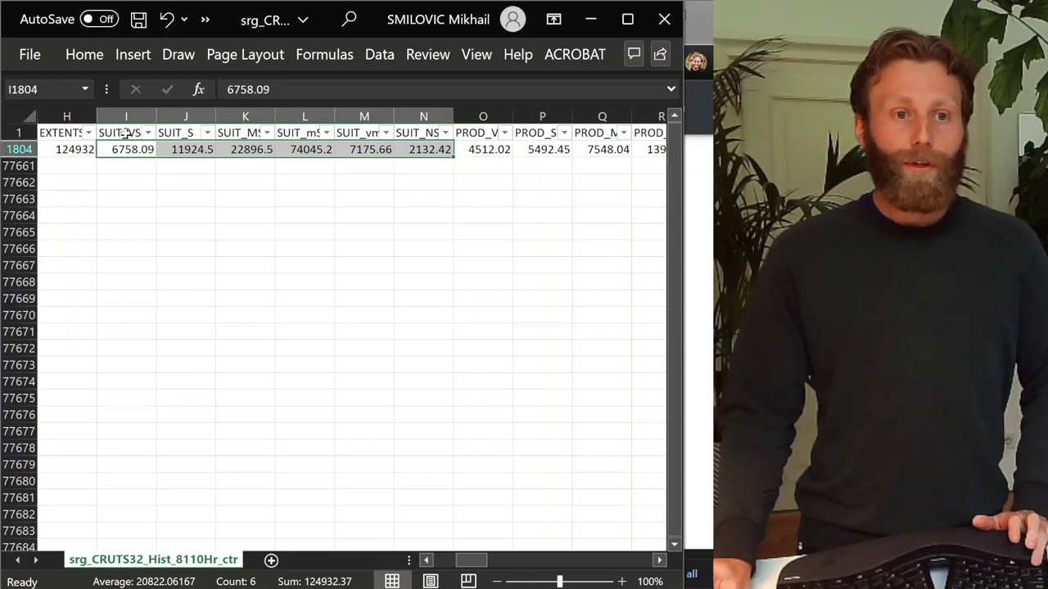
{"action": "left_click_drag", "start_coordinate": [123, 133], "coordinate": [425, 117]}
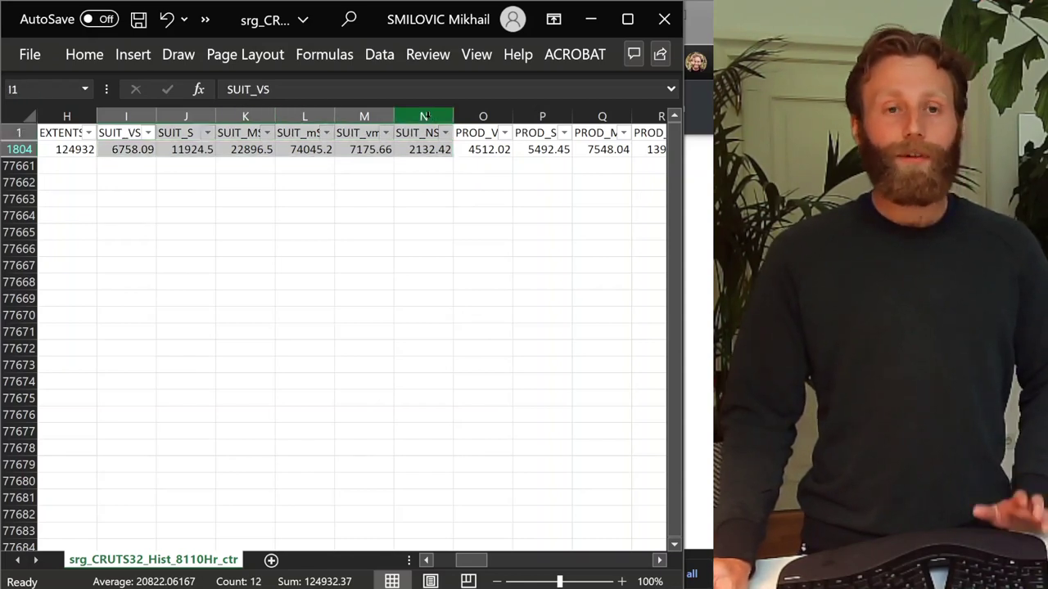
{"action": "left_click", "coordinate": [88, 54]}
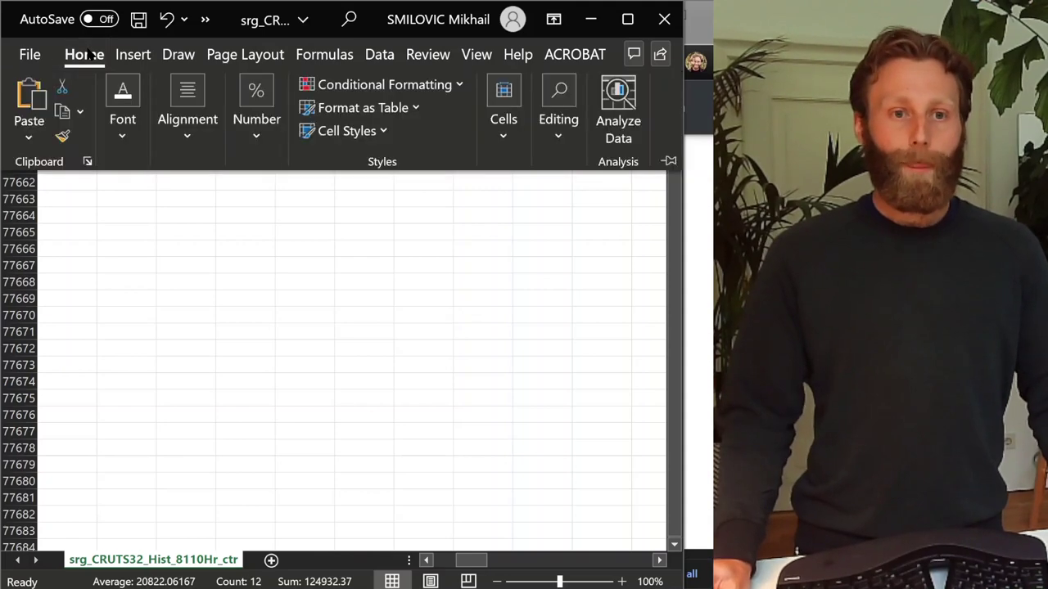
{"action": "left_click", "coordinate": [134, 54]}
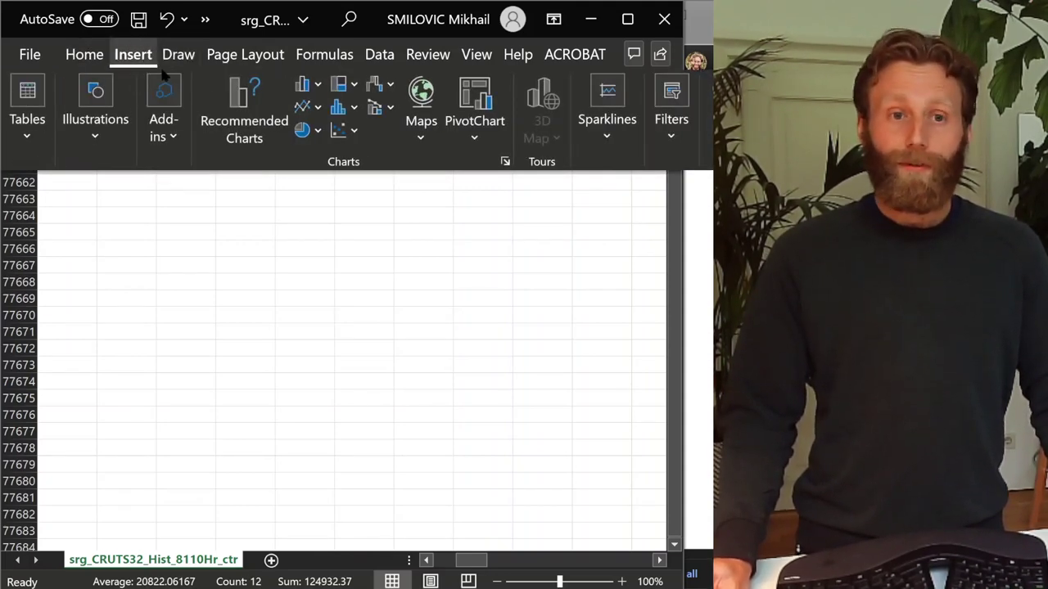
{"action": "left_click", "coordinate": [302, 134]}
Insert a 2-D pie chart and enlarge the legend font two steps
{"action": "left_click", "coordinate": [324, 205]}
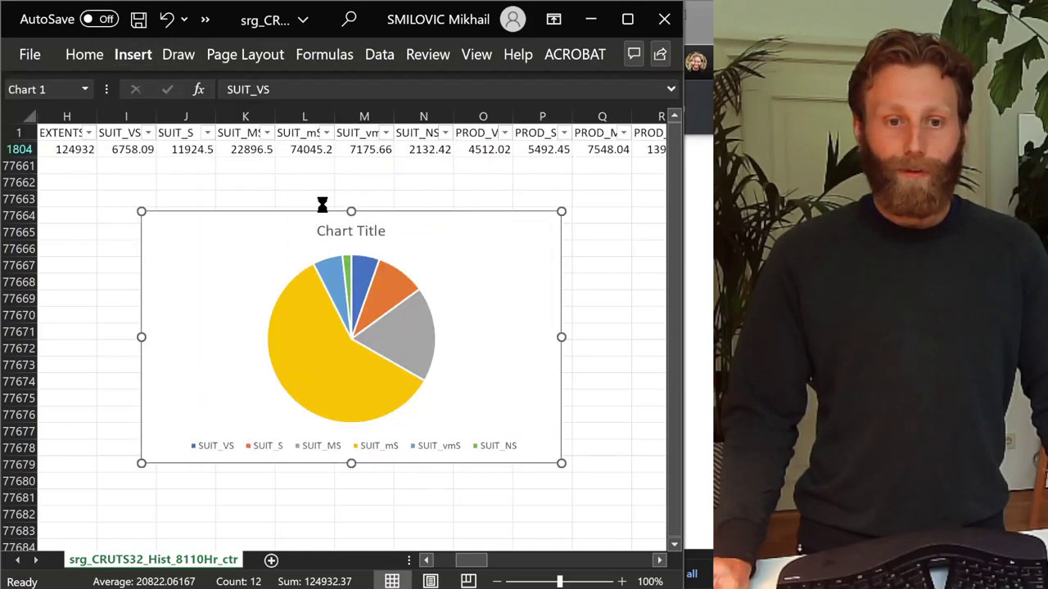
{"action": "left_click", "coordinate": [448, 448]}
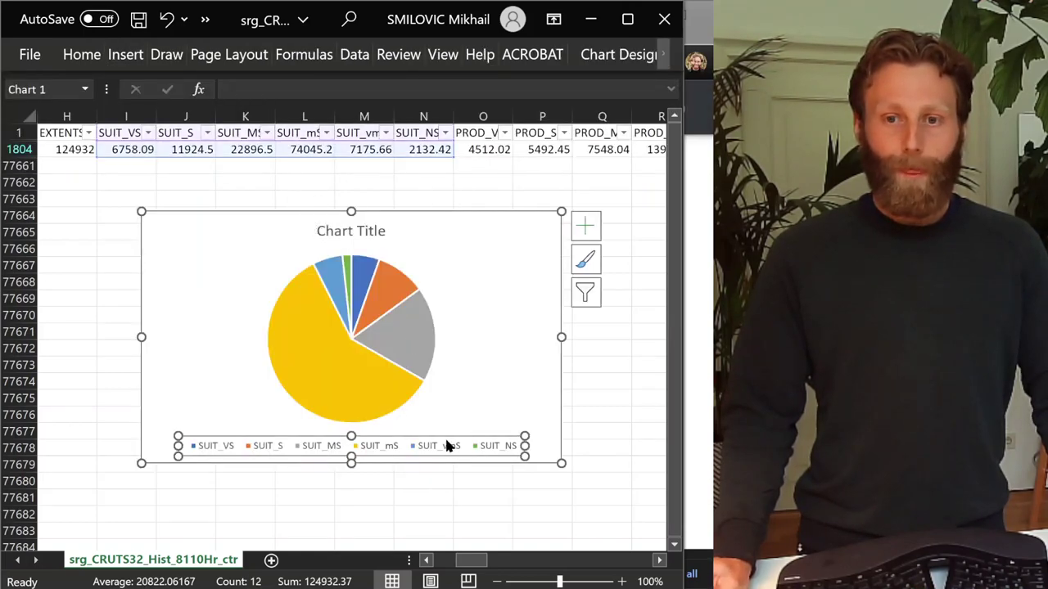
{"action": "left_click", "coordinate": [82, 54]}
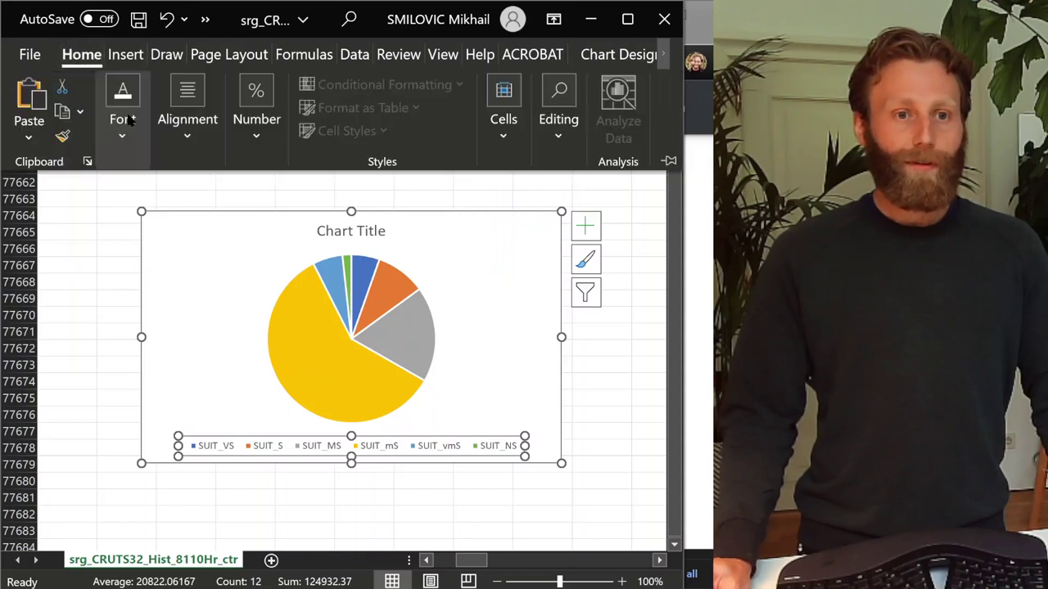
{"action": "left_click", "coordinate": [123, 127]}
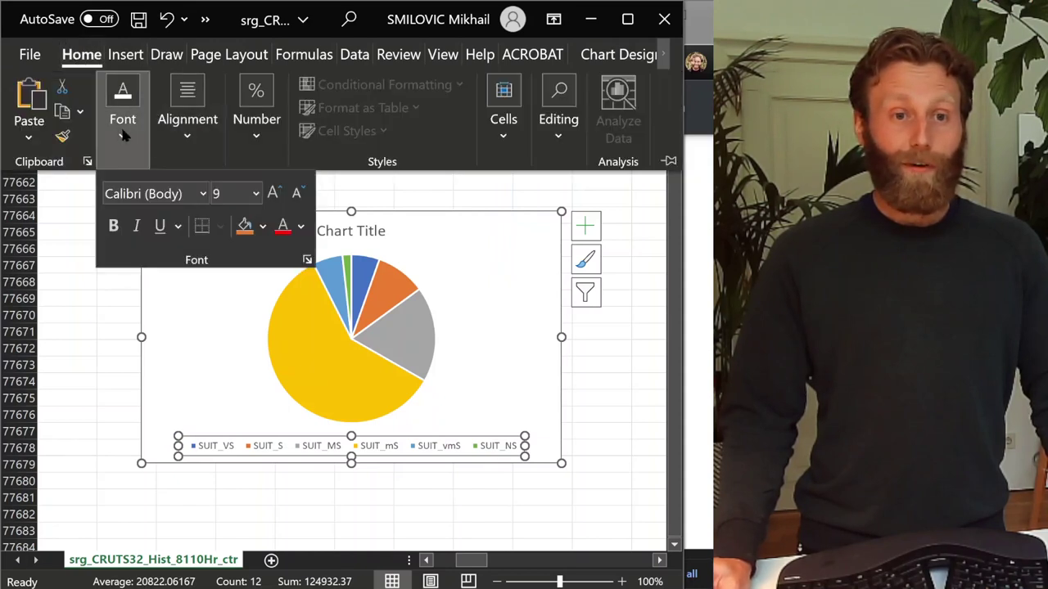
{"action": "left_click", "coordinate": [274, 194]}
{"action": "left_click", "coordinate": [273, 194]}
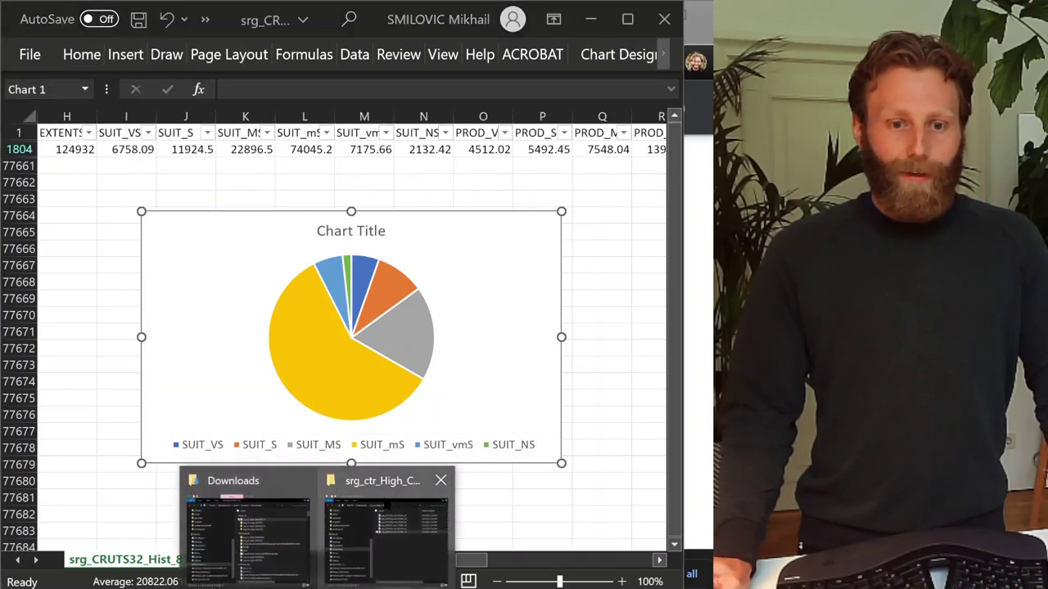
Title the chart 'Suitability Sorghum rainfed high input, historical on current cropland srg_CRUTS32_Hist_8110Hr_ctr'
{"action": "left_click", "coordinate": [378, 512]}
{"action": "left_click", "coordinate": [354, 263]}
{"action": "key", "text": "ctrl+c"}
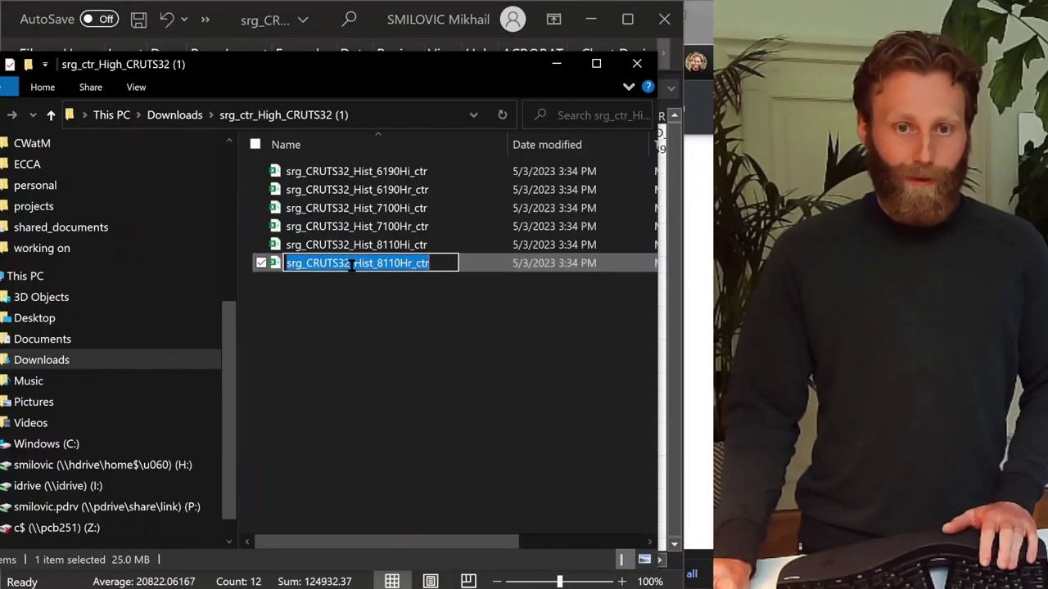
{"action": "left_click", "coordinate": [556, 63]}
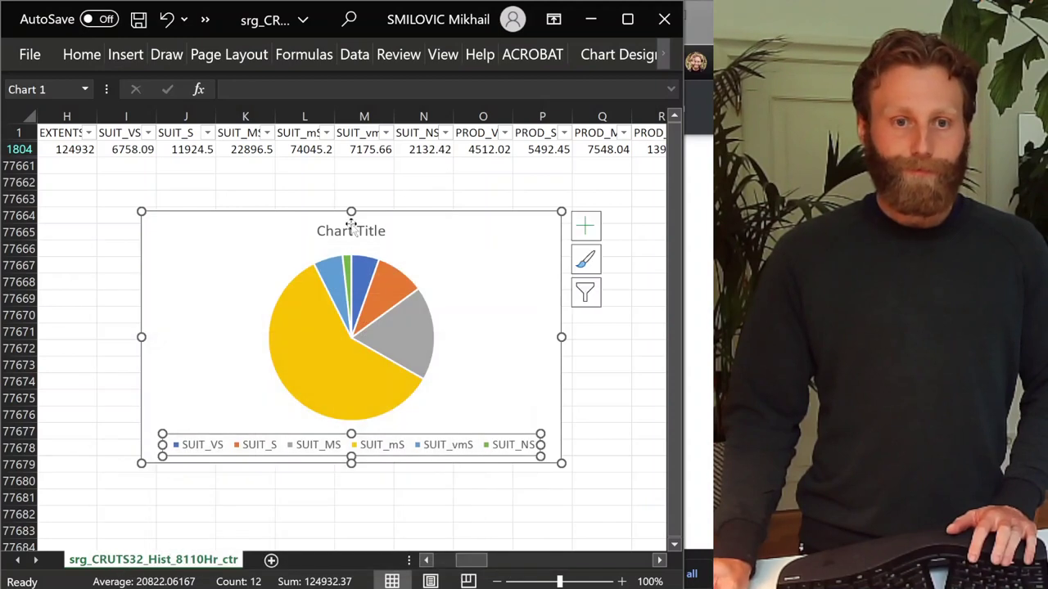
{"action": "left_click", "coordinate": [349, 233]}
{"action": "triple_click", "coordinate": [348, 235]}
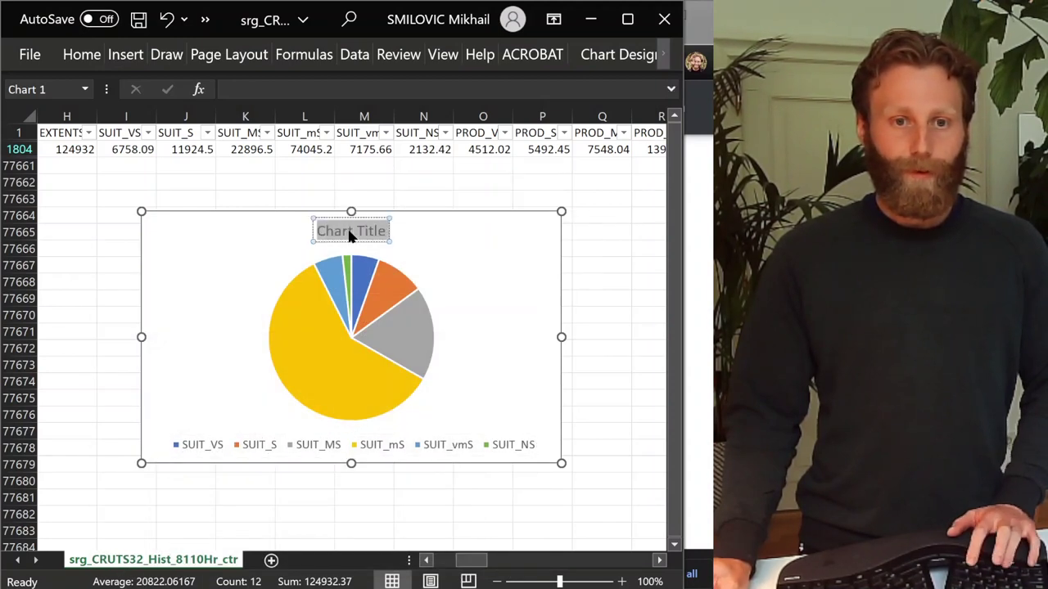
{"action": "key", "text": "ctrl+v"}
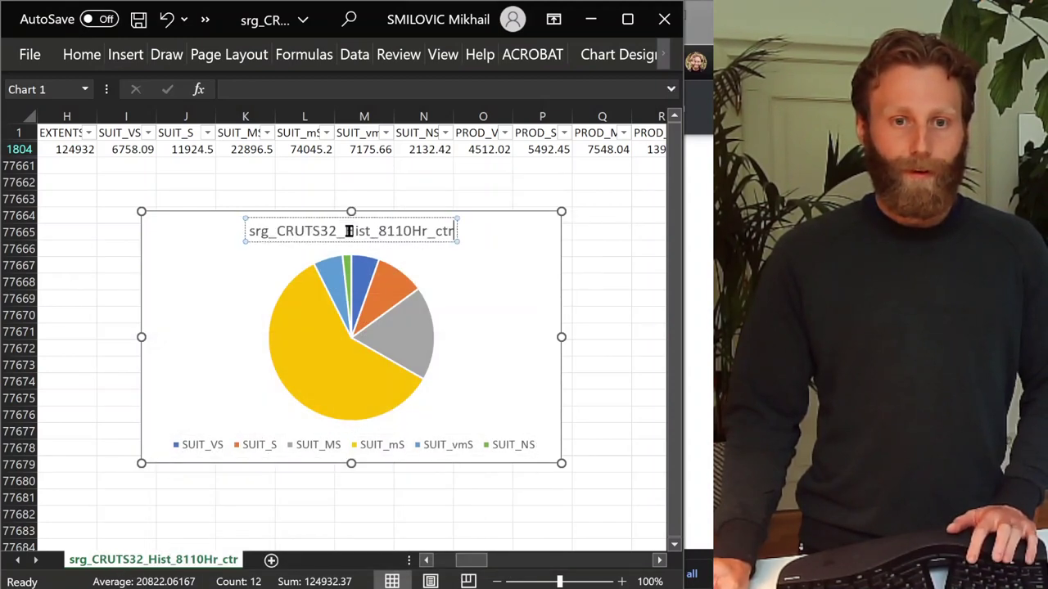
{"action": "left_click", "coordinate": [247, 231]}
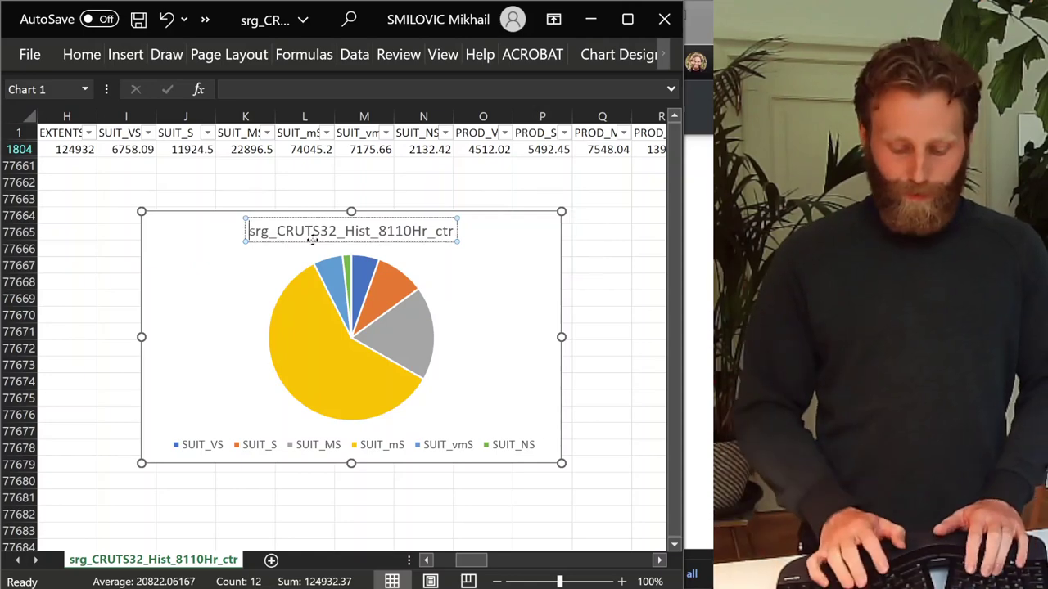
{"action": "type", "text": "Suitab"}
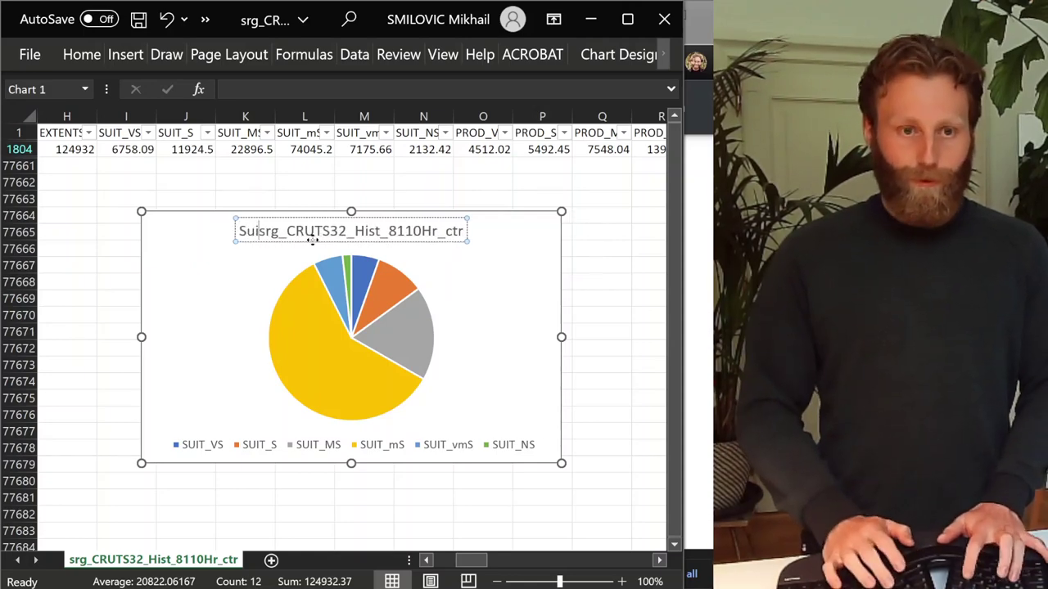
{"action": "type", "text": "ili"}
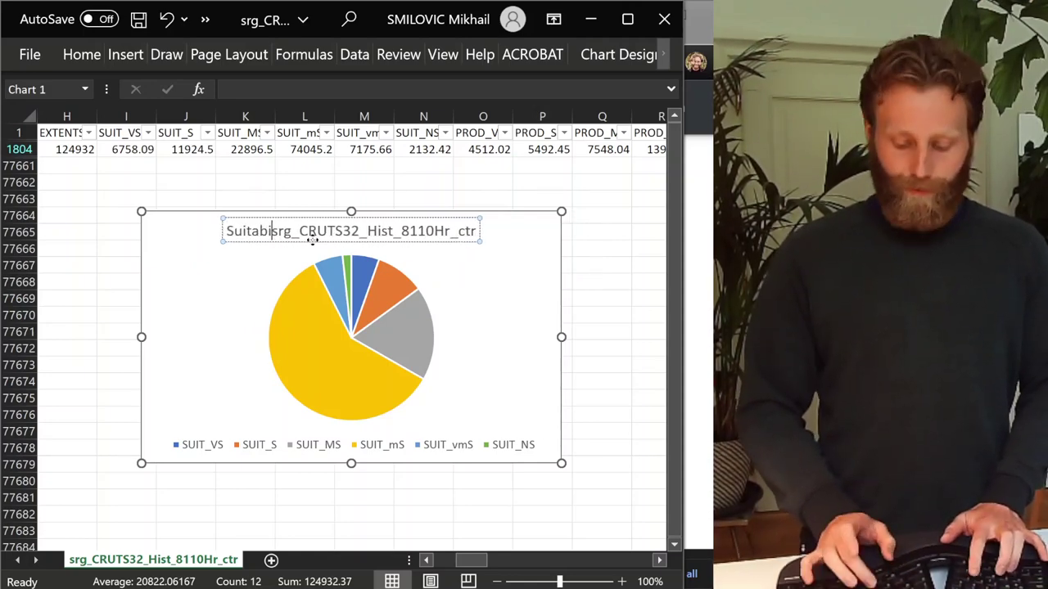
{"action": "type", "text": "ty So"}
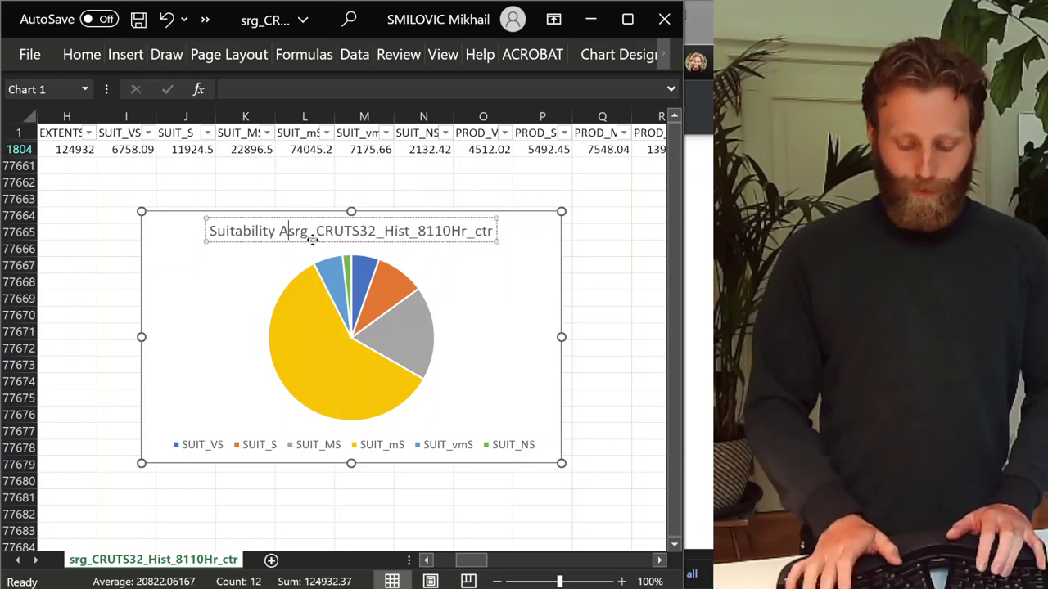
{"action": "type", "text": "rghum rain"}
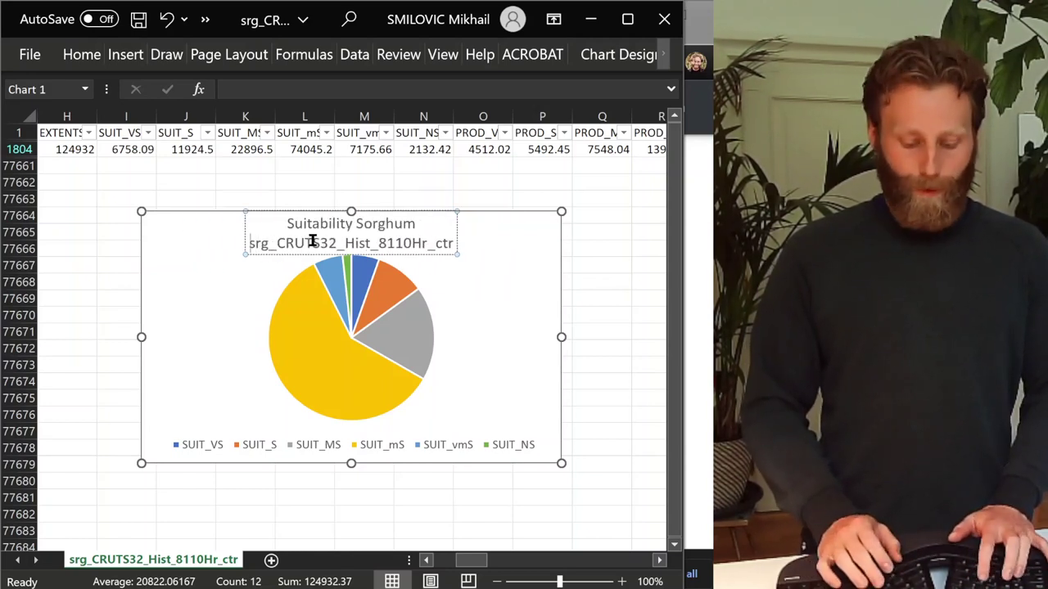
{"action": "type", "text": "fed high in"}
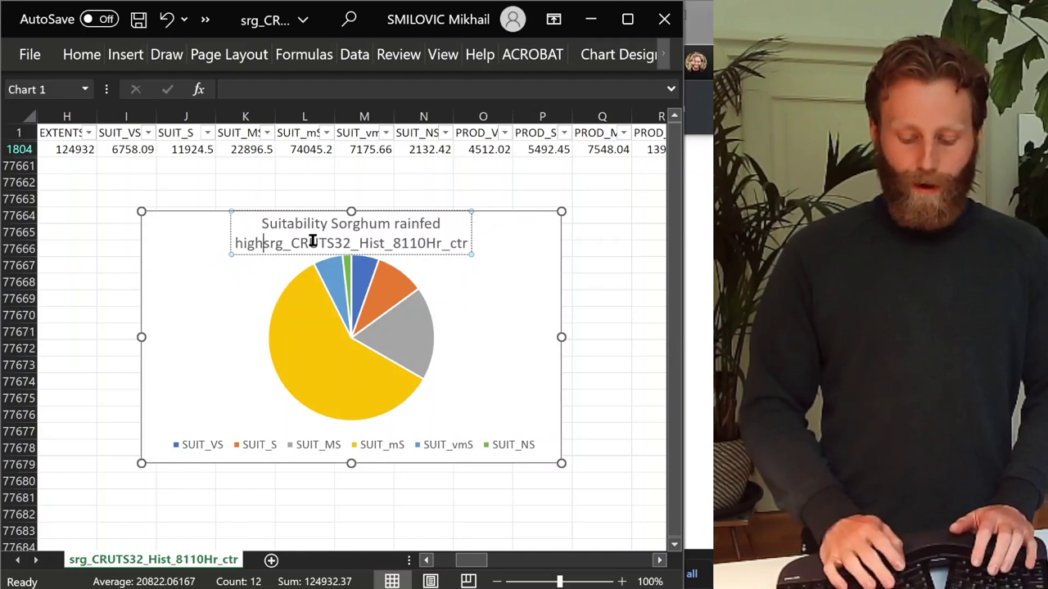
{"action": "type", "text": "put, his"}
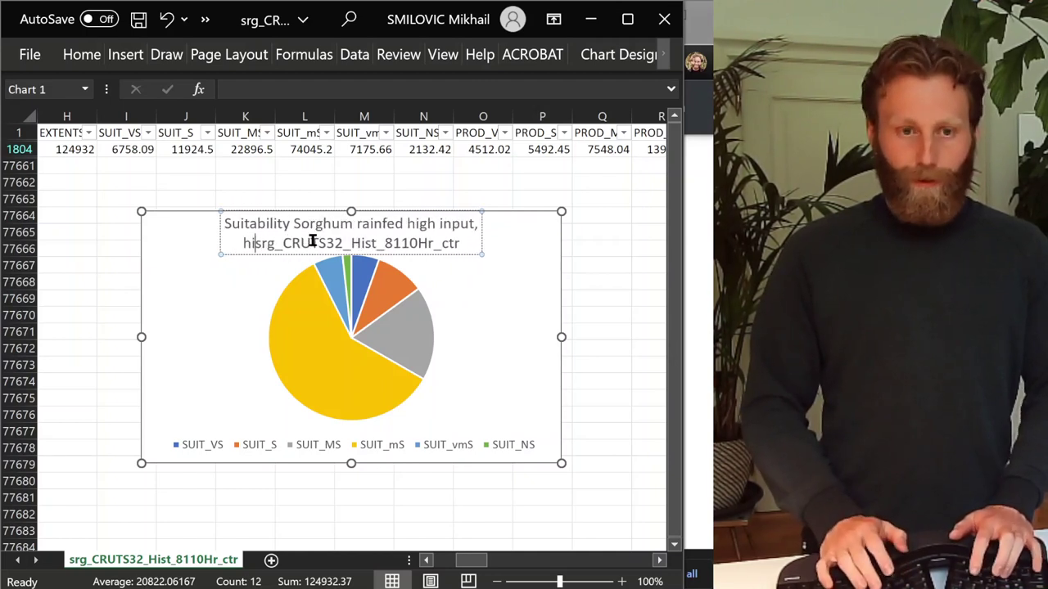
{"action": "type", "text": "torical "}
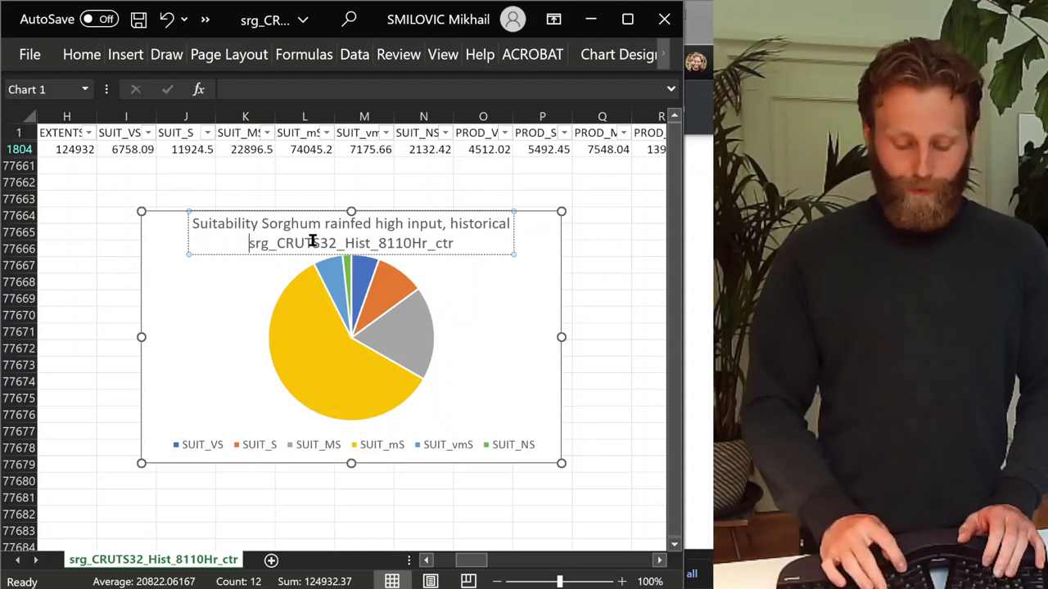
{"action": "type", "text": "on current c"}
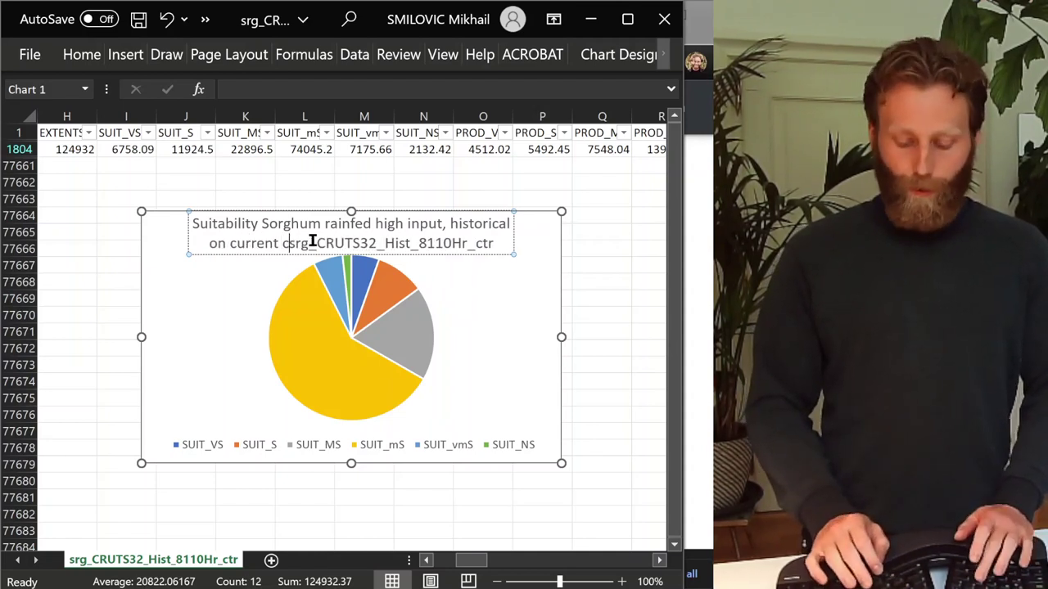
{"action": "type", "text": "ropland"}
{"action": "key", "text": "Return"}
{"action": "left_click", "coordinate": [618, 312]}
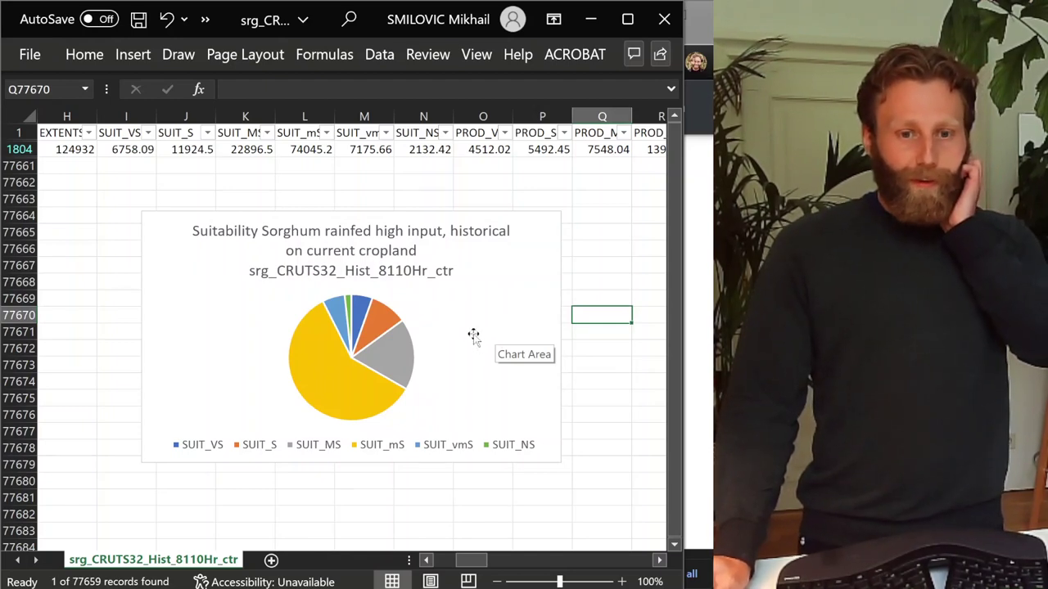
Inspect the pie's grey SUIT_MS slice, deselect the chart, and return to the Chrome PDF guide
{"action": "left_click", "coordinate": [340, 375]}
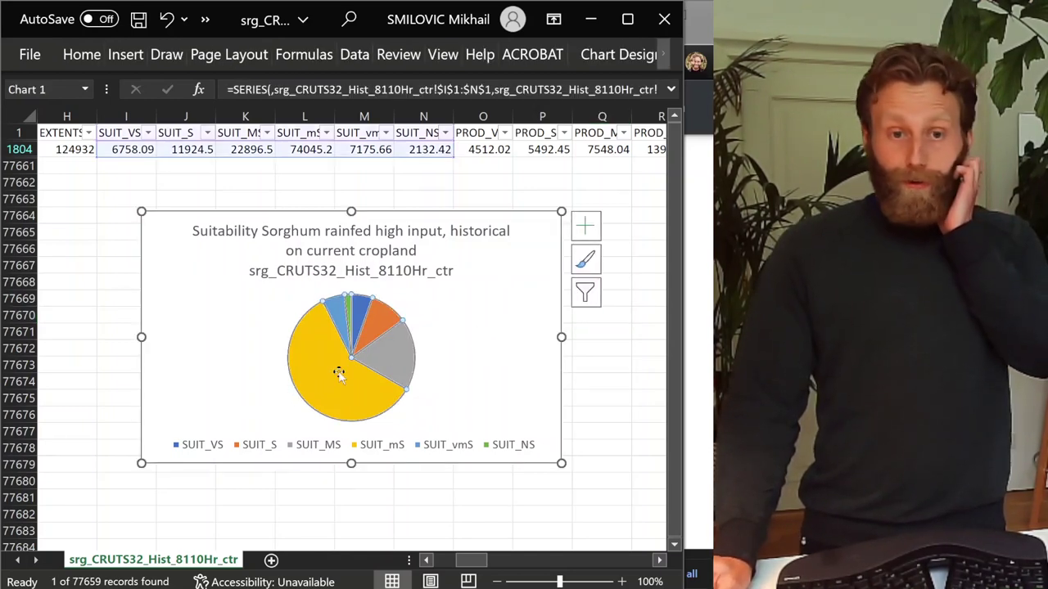
{"action": "left_click", "coordinate": [401, 361]}
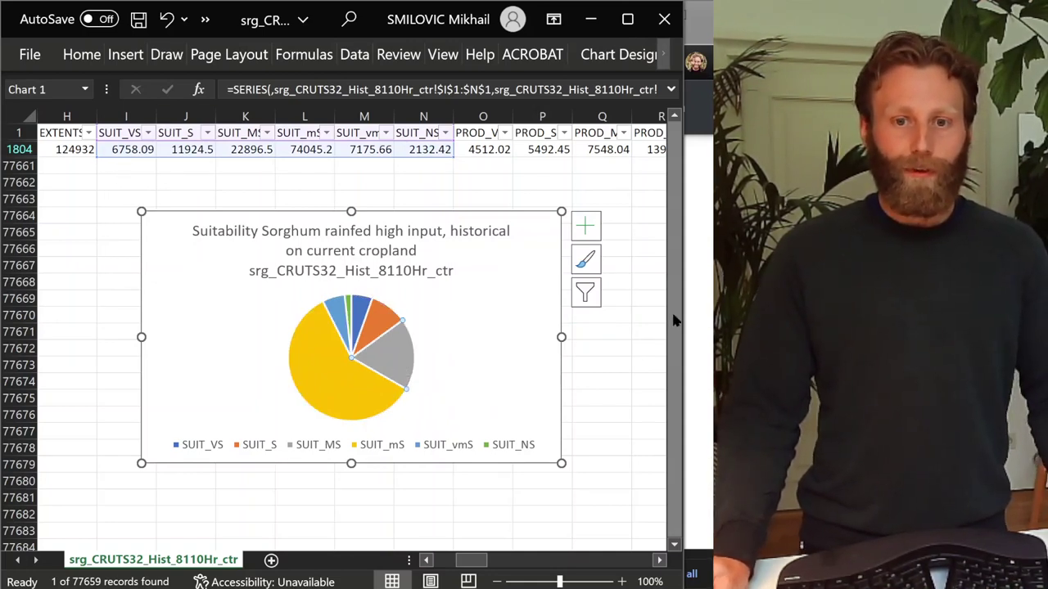
{"action": "left_click", "coordinate": [639, 348]}
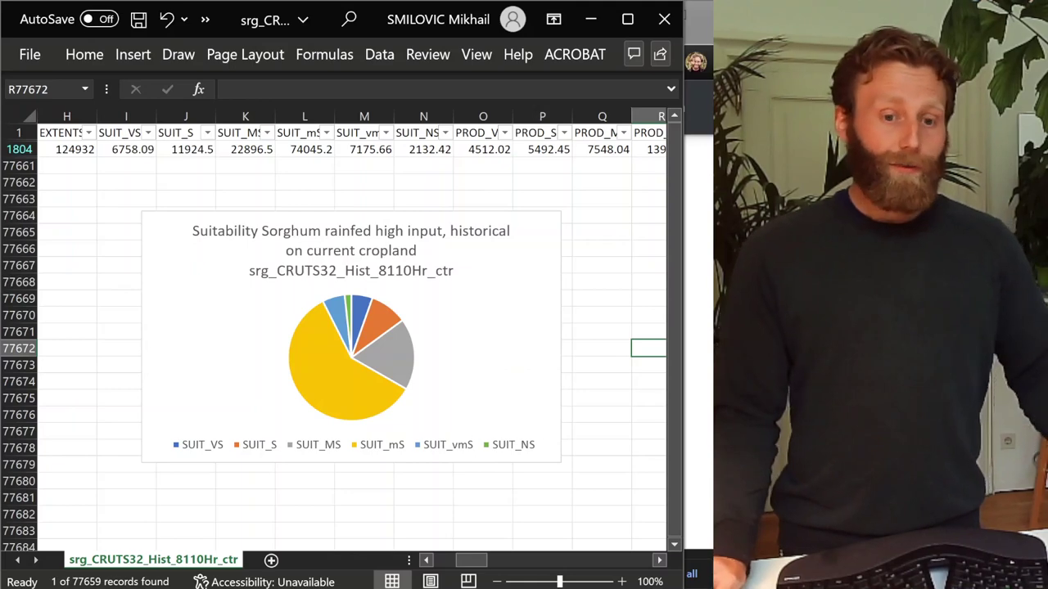
{"action": "key", "text": "alt+Tab"}
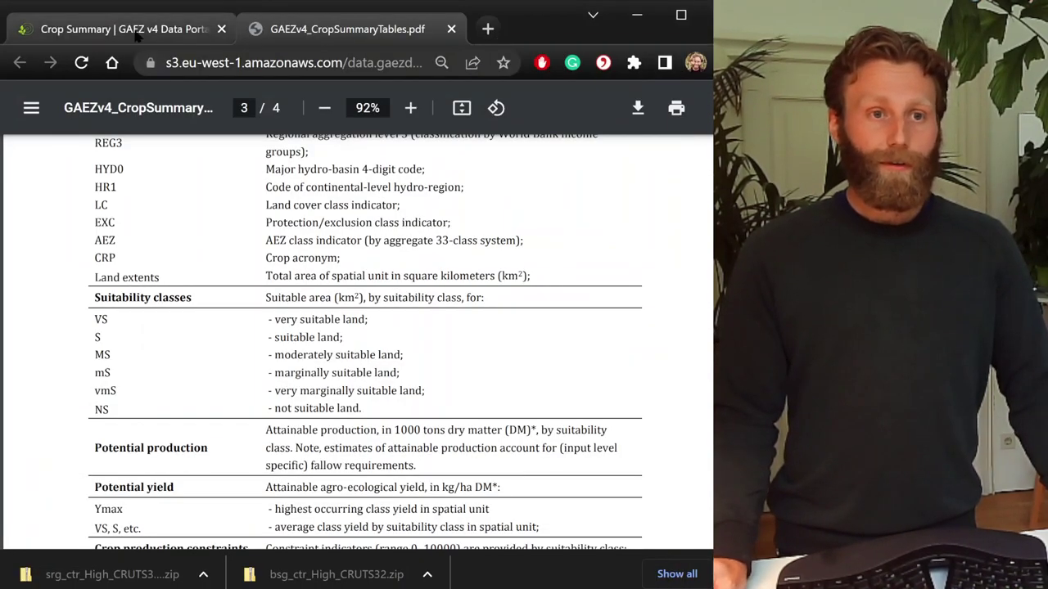
Set the Climate Data Source to ENSEMBLE and download the sorghum crop summary file
{"action": "left_click", "coordinate": [138, 37]}
{"action": "scroll", "coordinate": [577, 236], "scroll_direction": "down", "scroll_amount": 2}
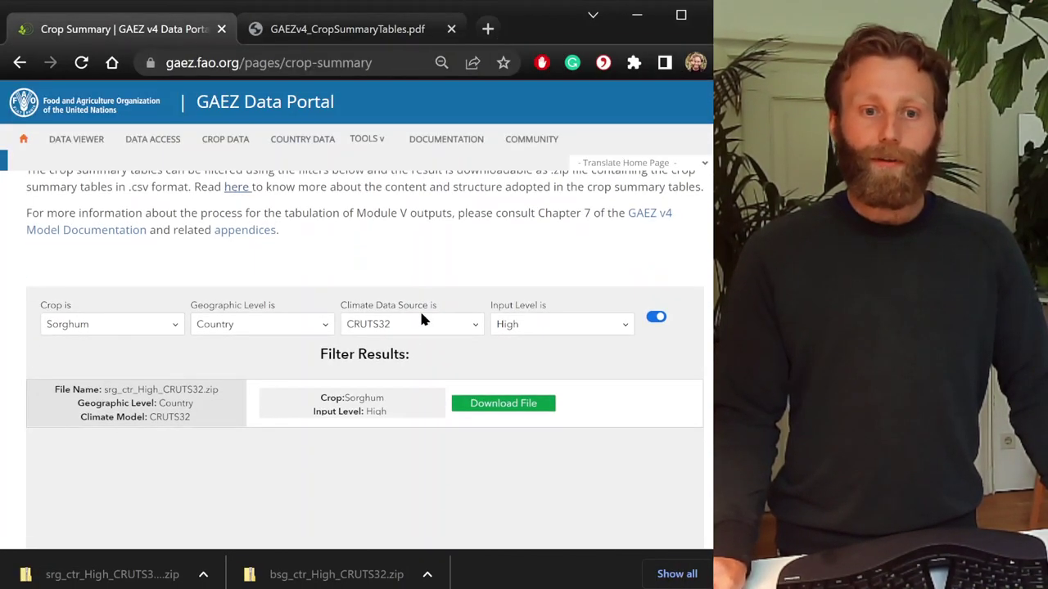
{"action": "left_click", "coordinate": [418, 331]}
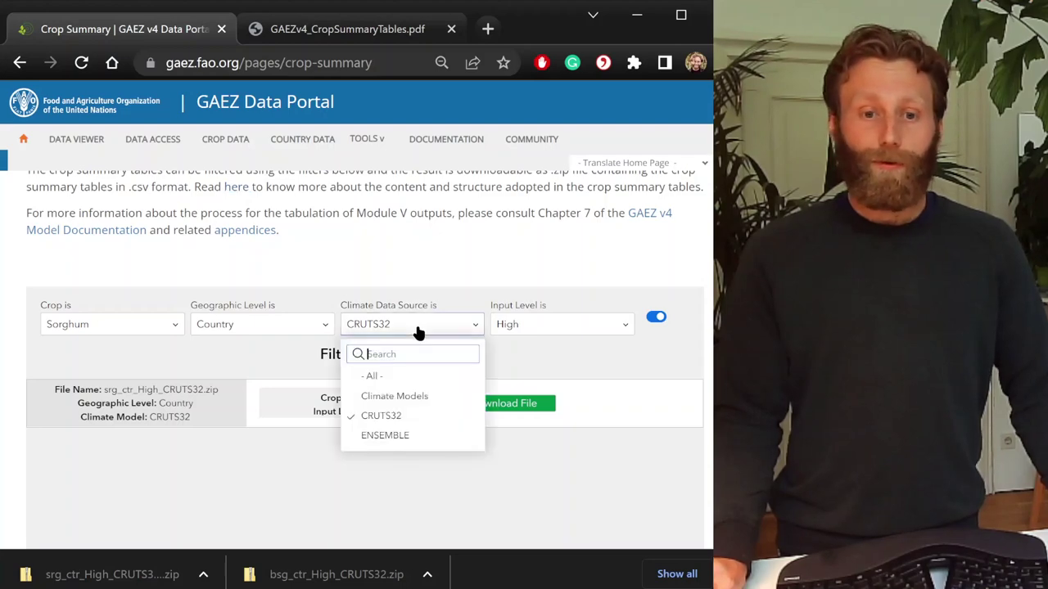
{"action": "left_click", "coordinate": [414, 439]}
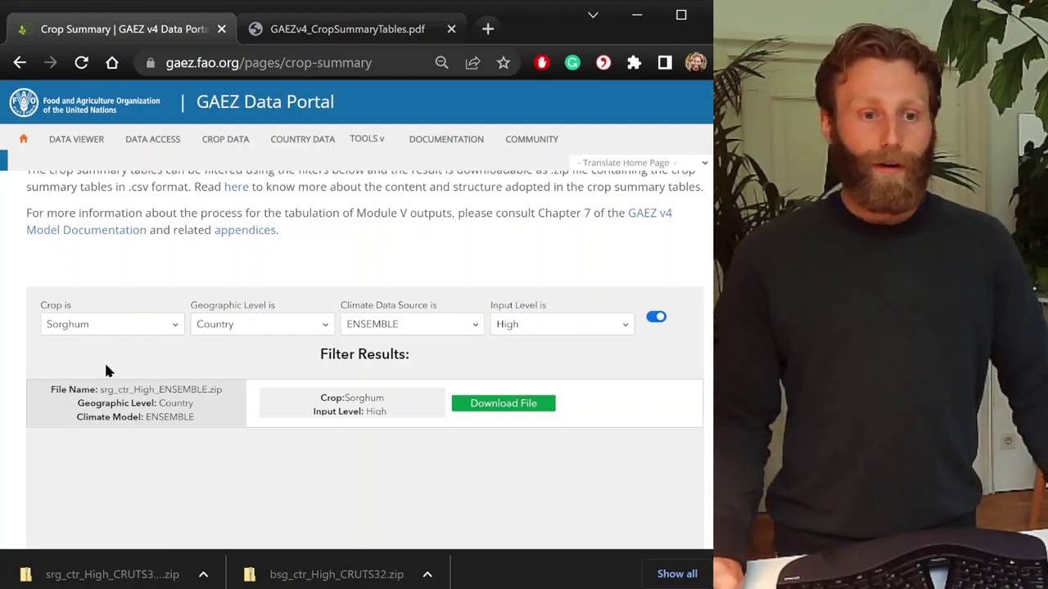
{"action": "left_click", "coordinate": [503, 403]}
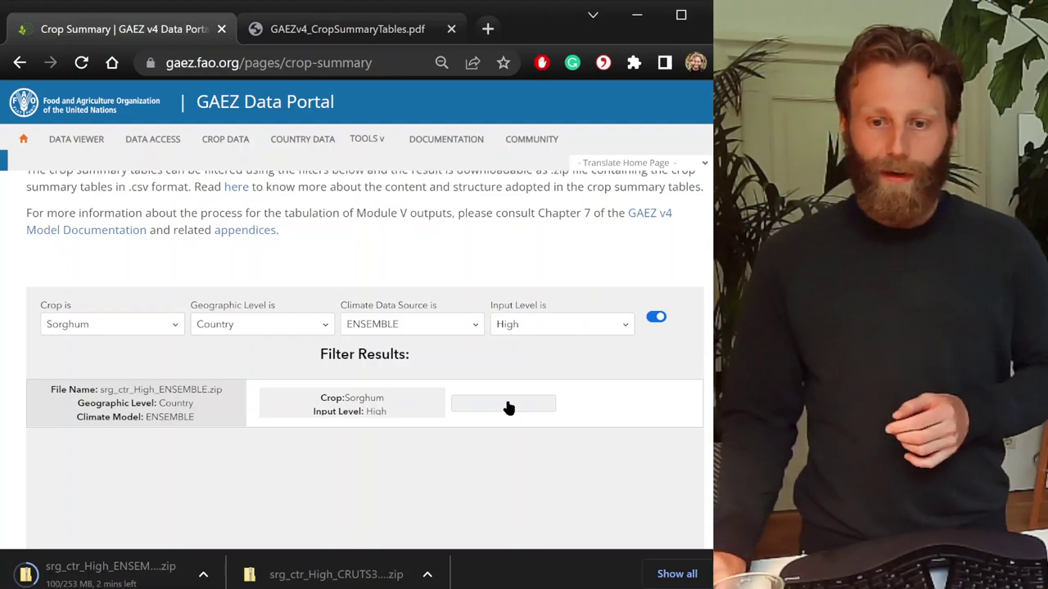
Enter =I1804/SUM(I1804:N1804) in cell I77661 under SUIT_VS
{"action": "key", "text": "alt+Tab"}
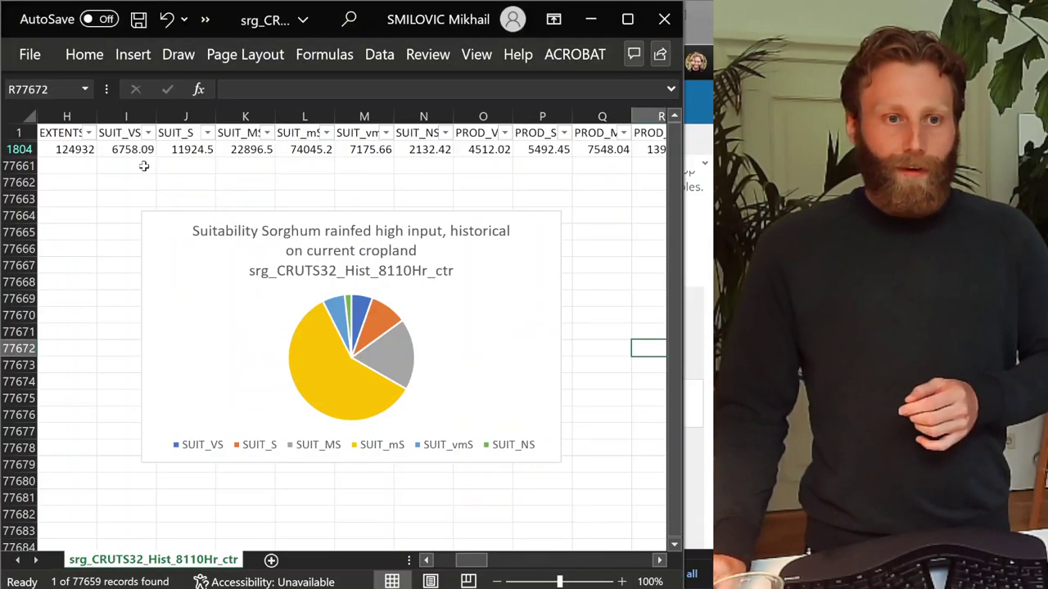
{"action": "left_click", "coordinate": [187, 164]}
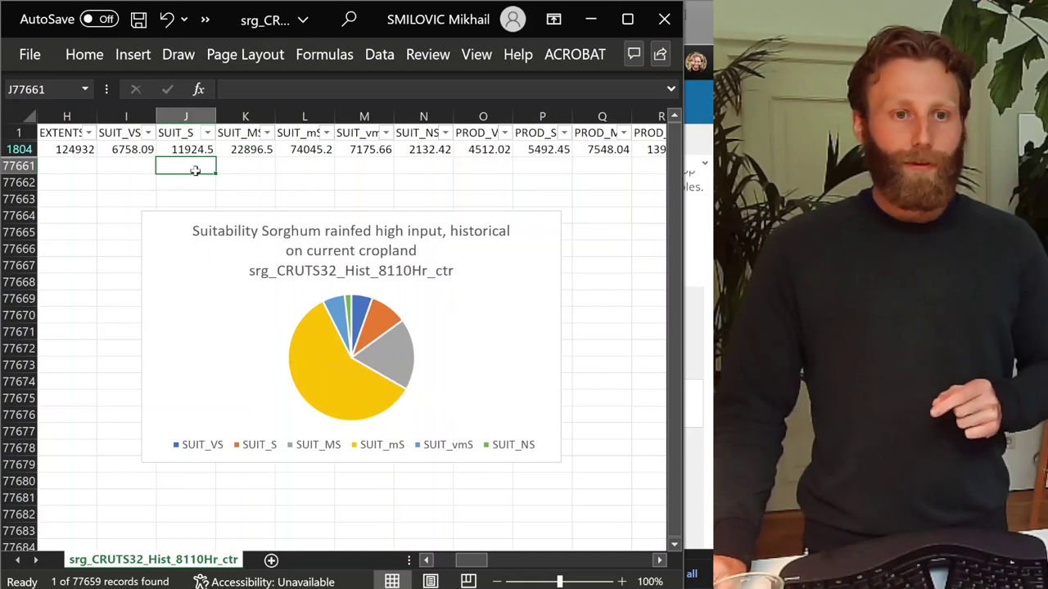
{"action": "left_click", "coordinate": [132, 165]}
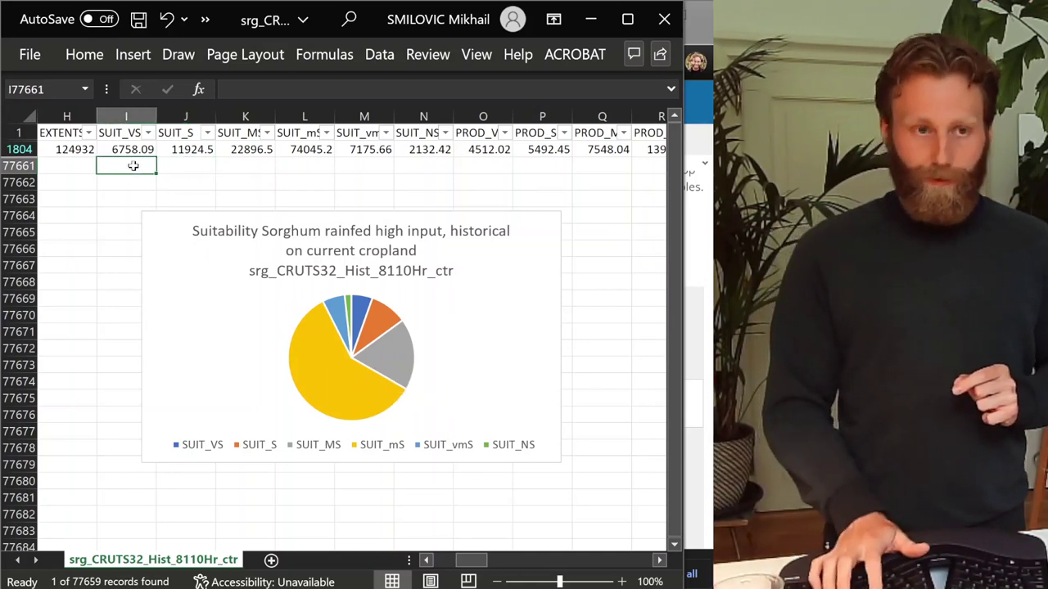
{"action": "type", "text": "="}
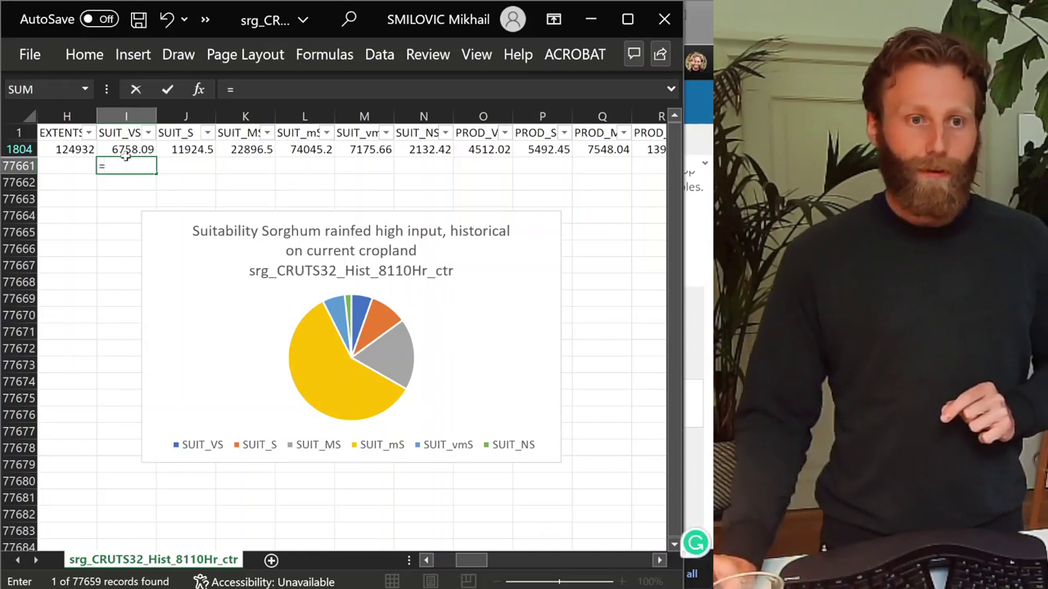
{"action": "left_click", "coordinate": [135, 148]}
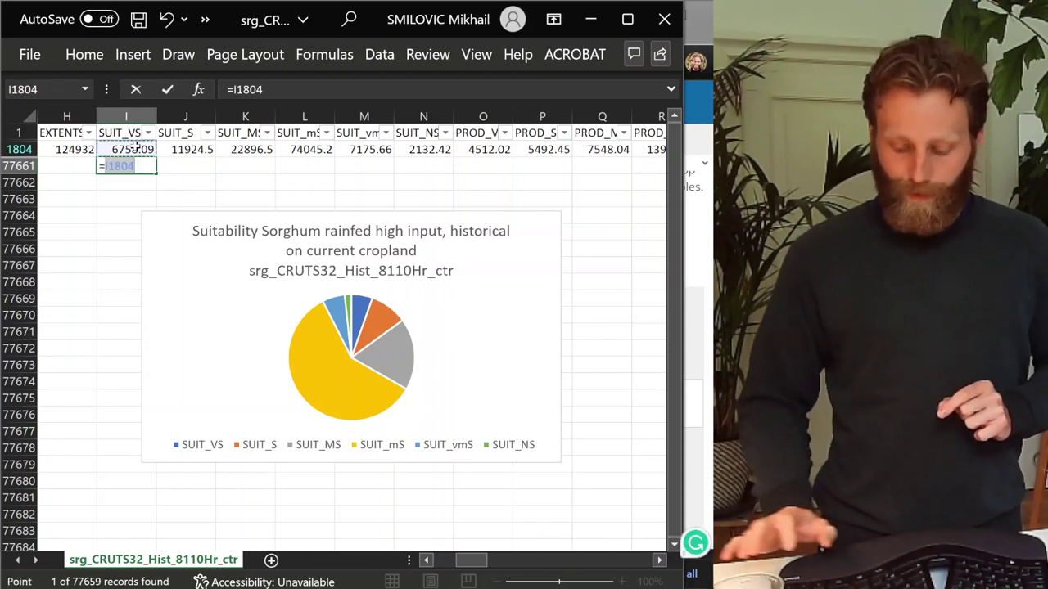
{"action": "type", "text": "/"}
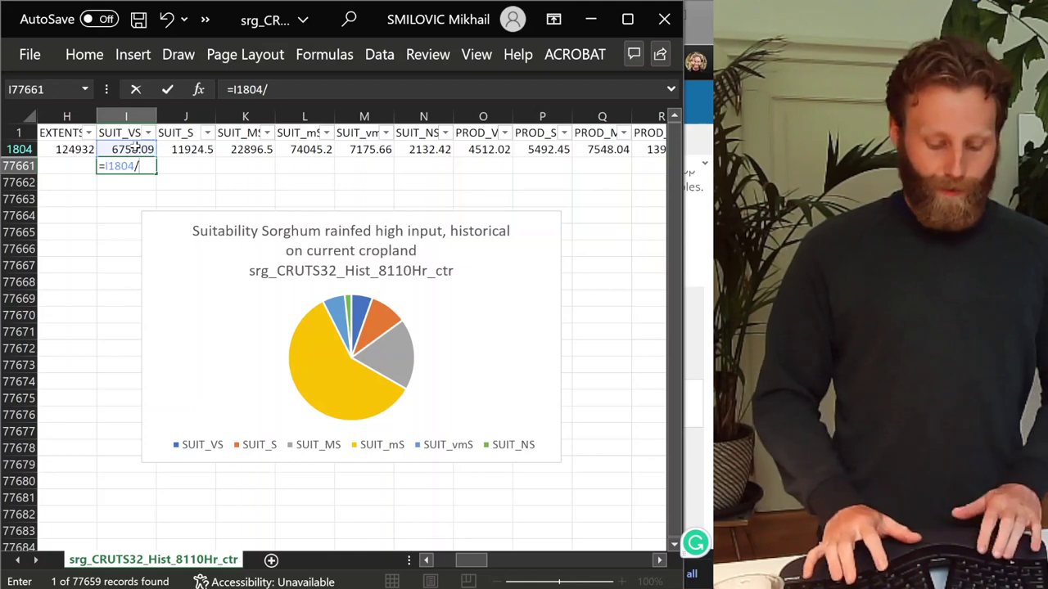
{"action": "type", "text": "i"}
{"action": "key", "text": "BackSpace"}
{"action": "type", "text": "s"}
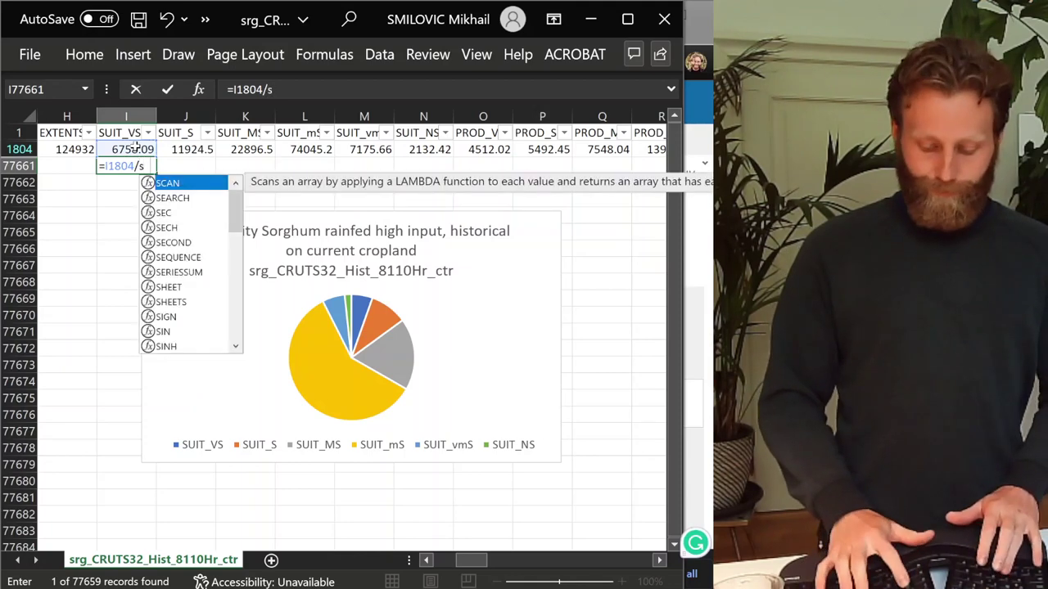
{"action": "type", "text": "um("}
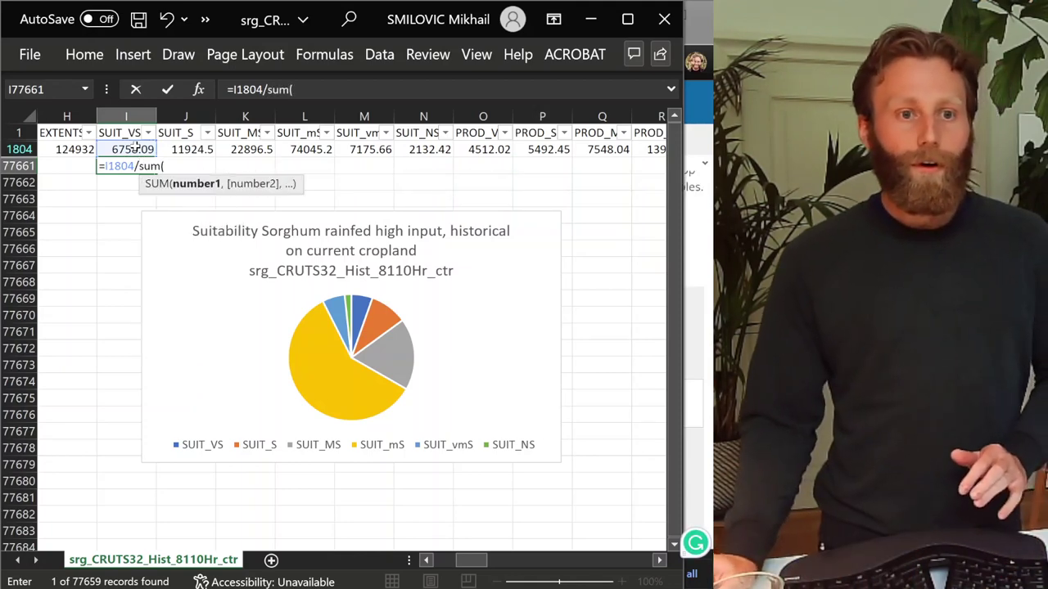
{"action": "left_click_drag", "start_coordinate": [131, 149], "coordinate": [450, 151]}
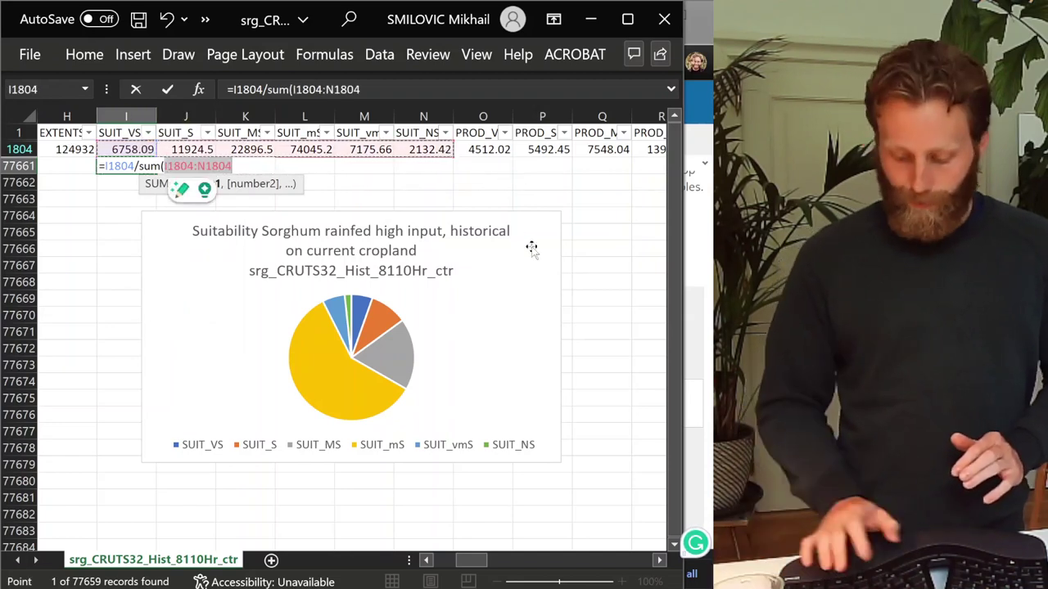
{"action": "type", "text": ")"}
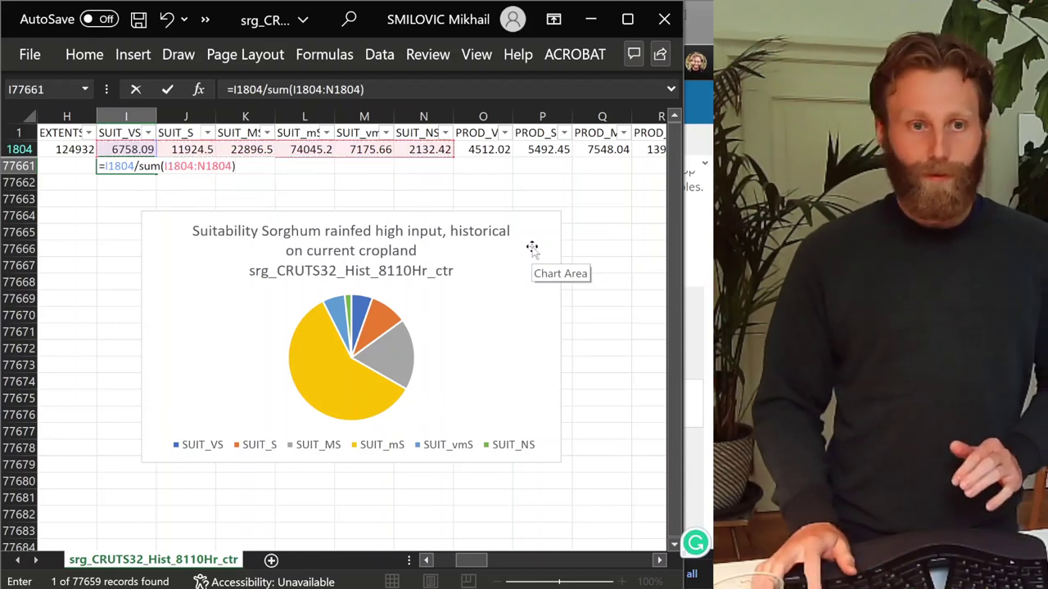
{"action": "key", "text": "Return"}
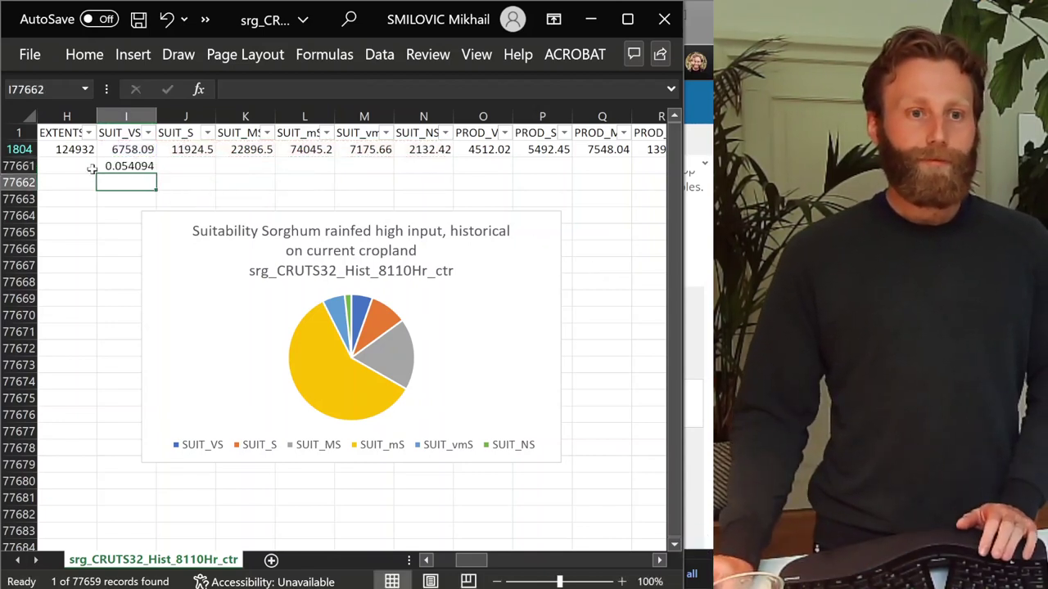
Anchor the formula's SUM range as $I$1804:$N$1804
{"action": "left_click", "coordinate": [122, 166]}
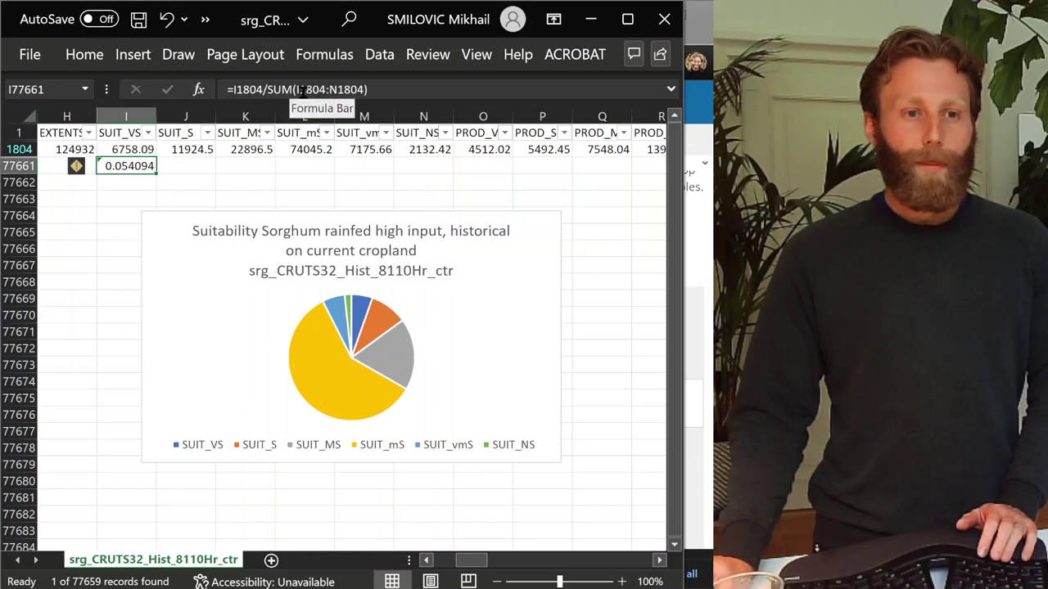
{"action": "left_click", "coordinate": [299, 89]}
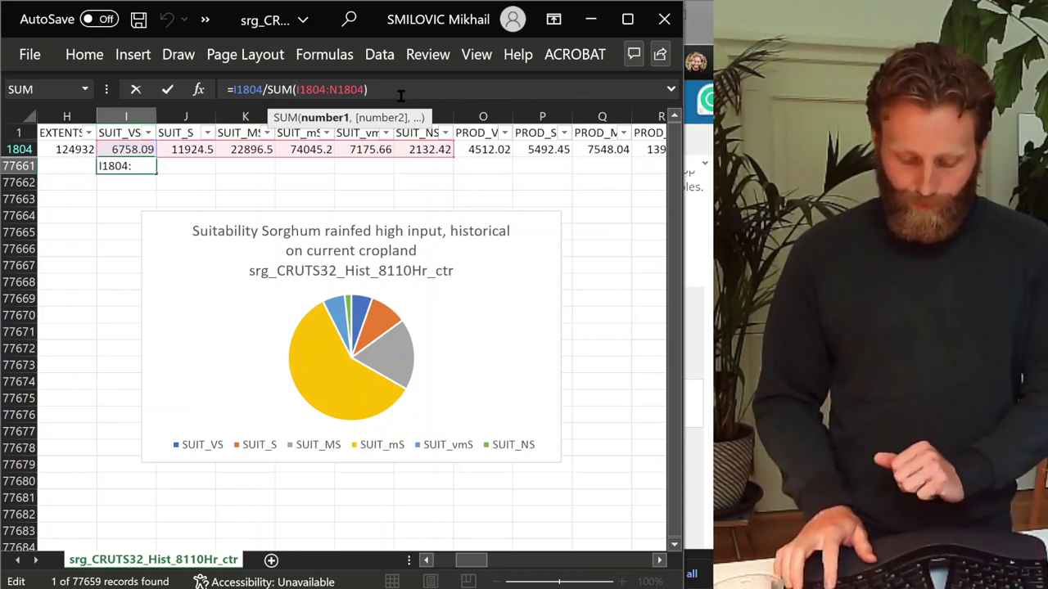
{"action": "type", "text": "$"}
{"action": "key", "text": "Right"}
{"action": "type", "text": "$I"}
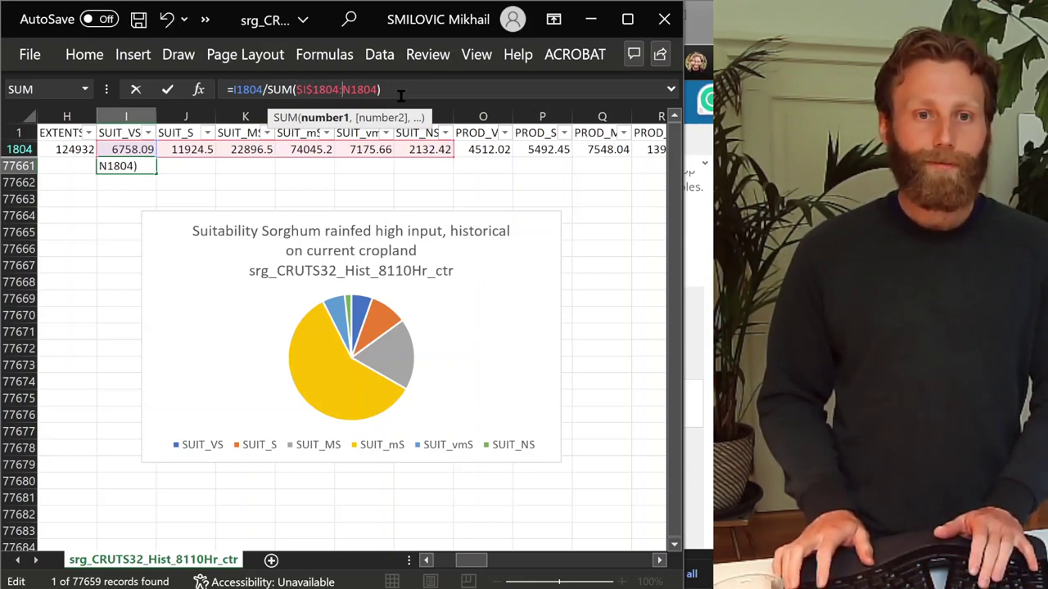
{"action": "type", "text": "$"}
{"action": "key", "text": "Right"}
{"action": "type", "text": "$"}
{"action": "key", "text": "Return"}
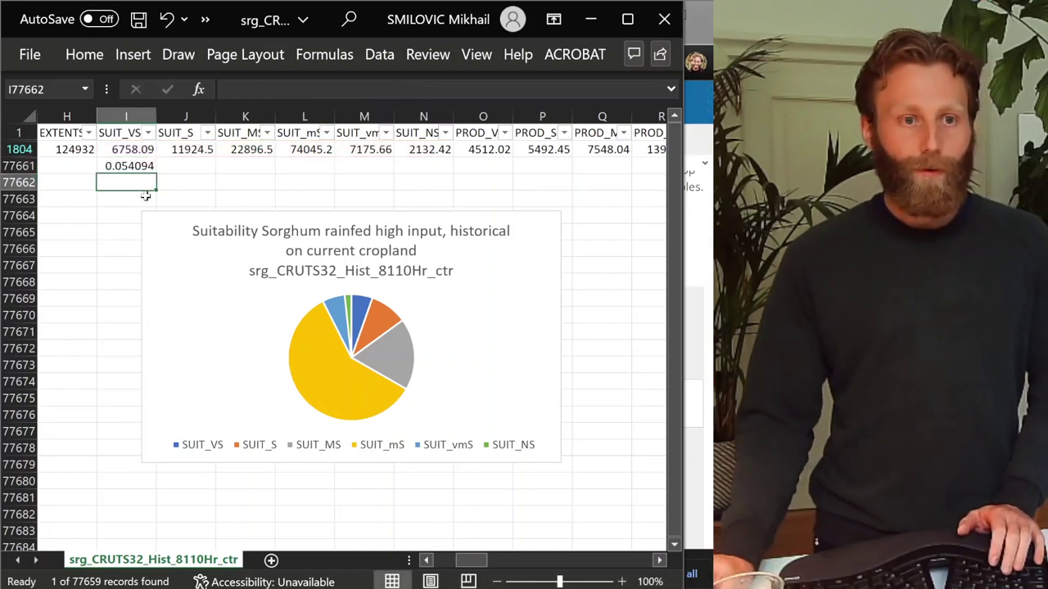
Fill the share formula across to N77661 and append *100 to the SUIT_VS share
{"action": "left_click", "coordinate": [145, 168]}
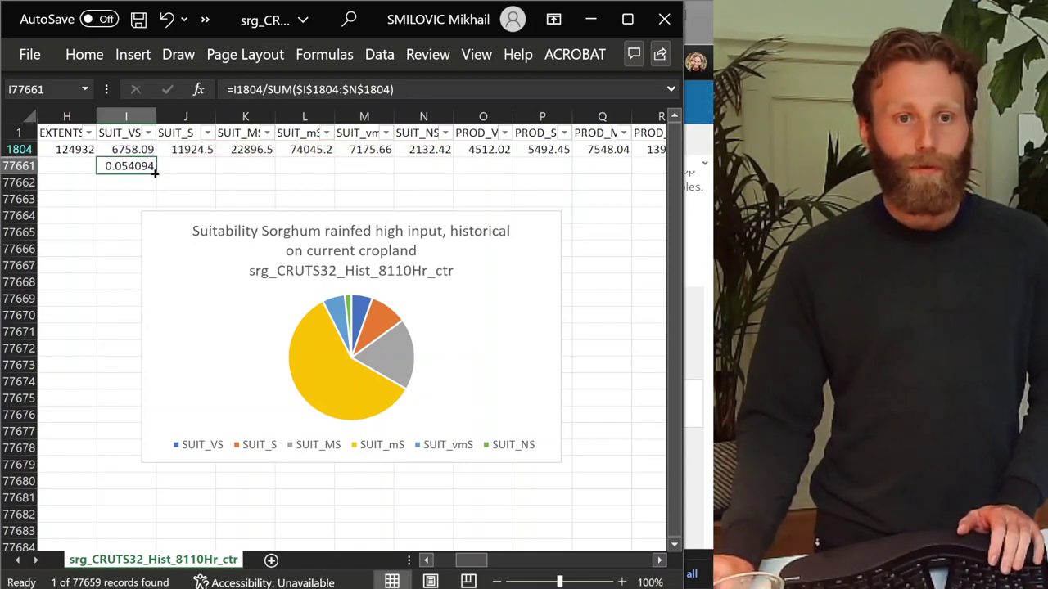
{"action": "left_click_drag", "start_coordinate": [155, 174], "coordinate": [242, 173]}
{"action": "left_click_drag", "start_coordinate": [437, 164], "coordinate": [436, 165]}
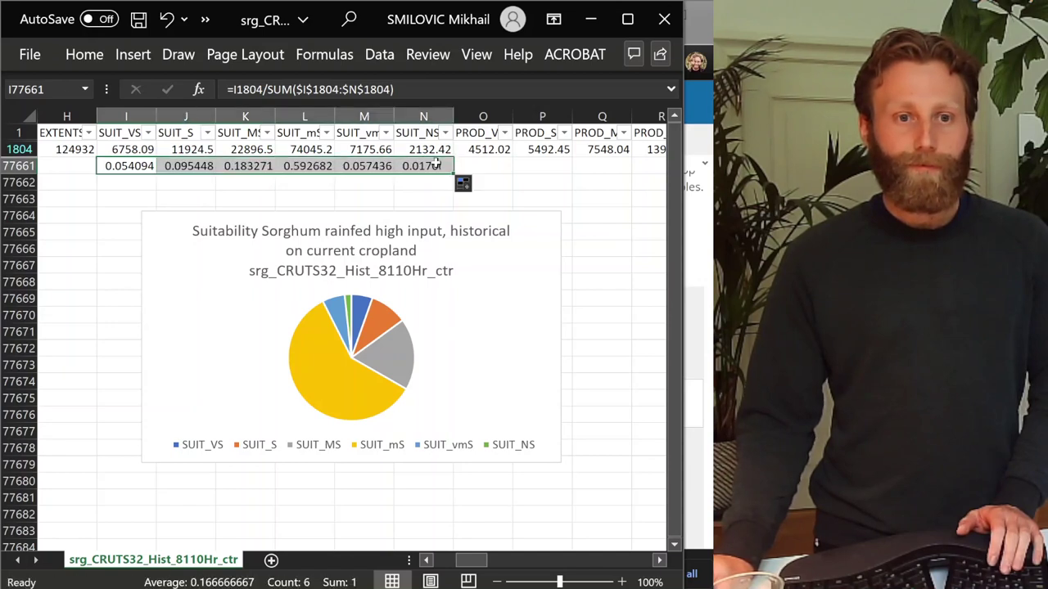
{"action": "left_click", "coordinate": [148, 164]}
{"action": "key", "text": "F2"}
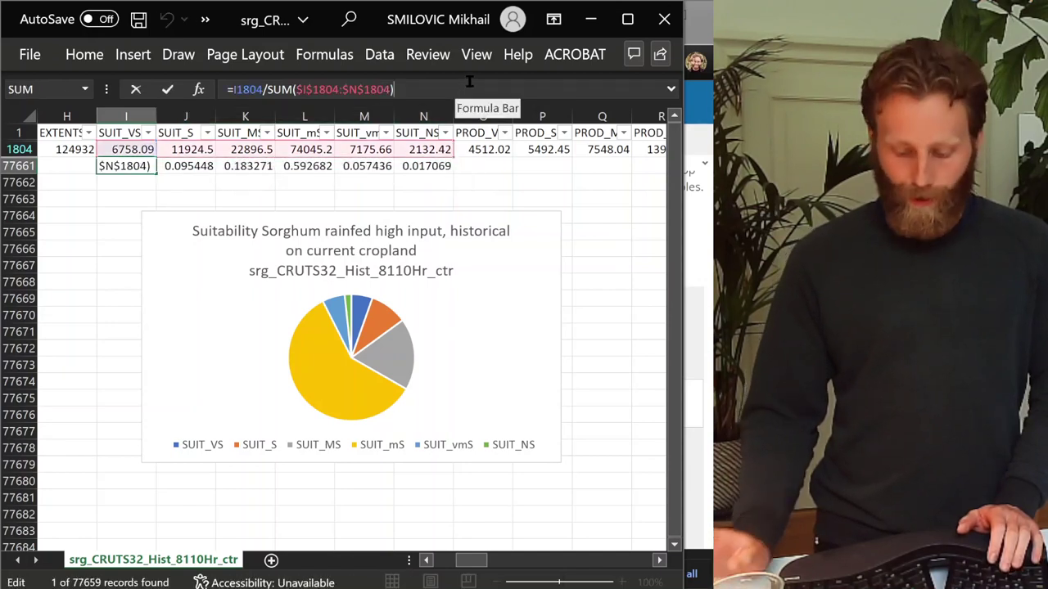
{"action": "key", "text": "shift+Home"}
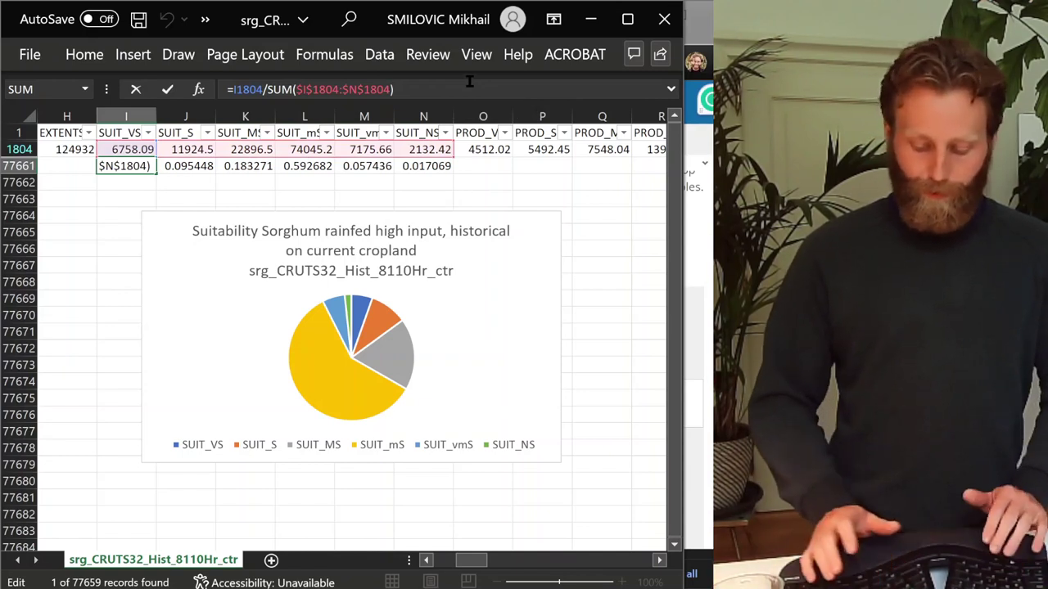
{"action": "key", "text": "End"}
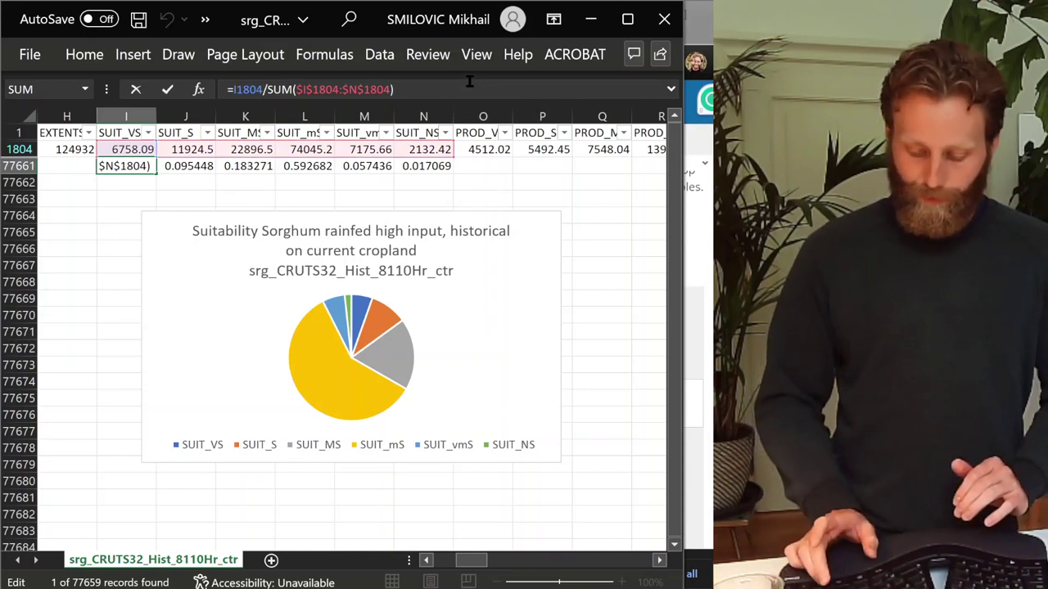
{"action": "type", "text": "*100"}
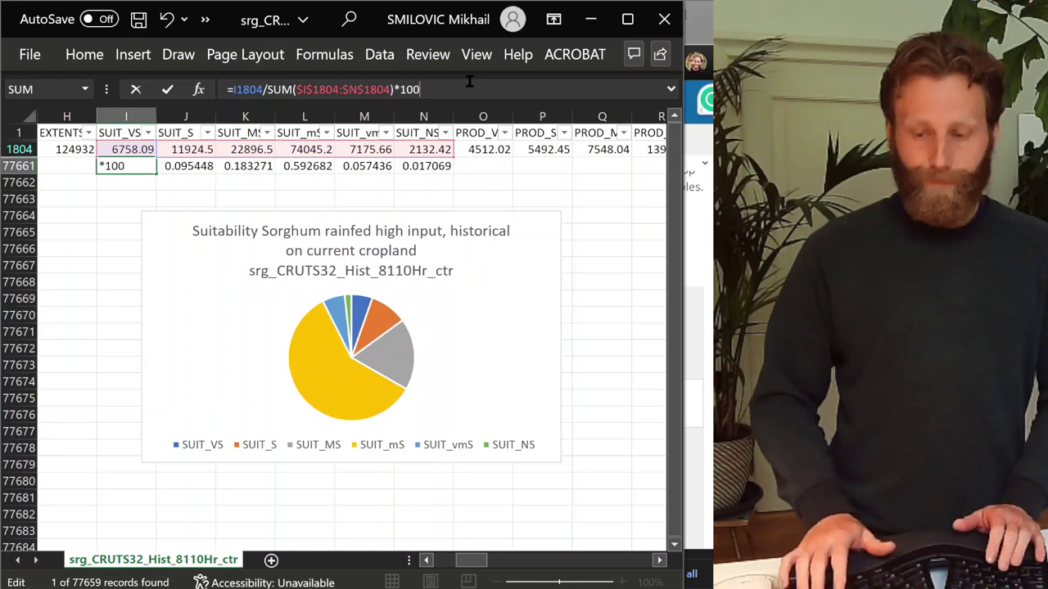
{"action": "key", "text": "Return"}
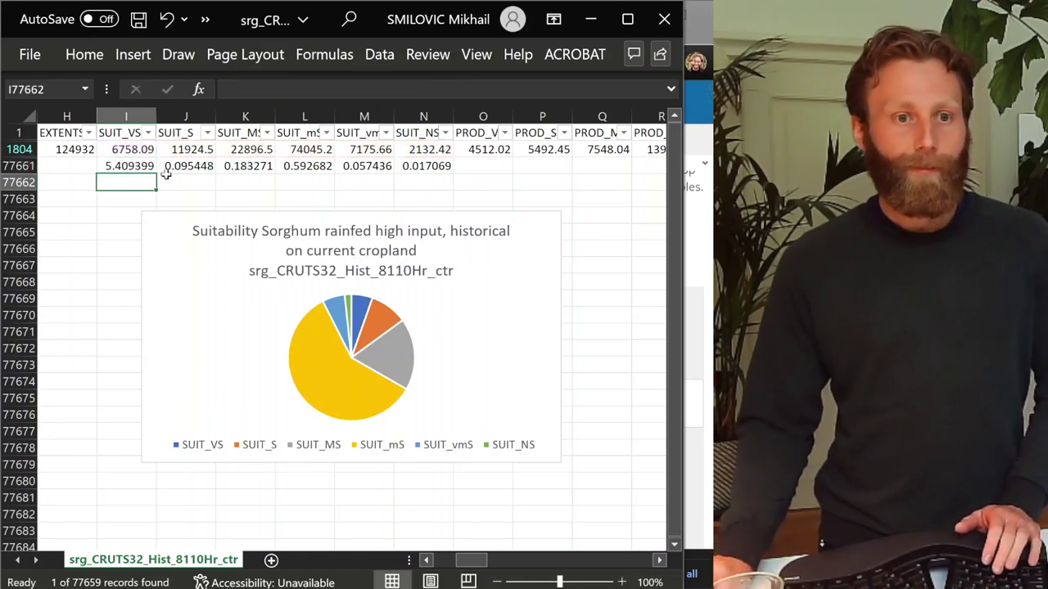
Fill the percentage formula to SUIT_NS and chart I1:N1 with the percentages as a labelled 2-D pie
{"action": "left_click", "coordinate": [150, 166]}
{"action": "left_click_drag", "start_coordinate": [154, 168], "coordinate": [428, 173]}
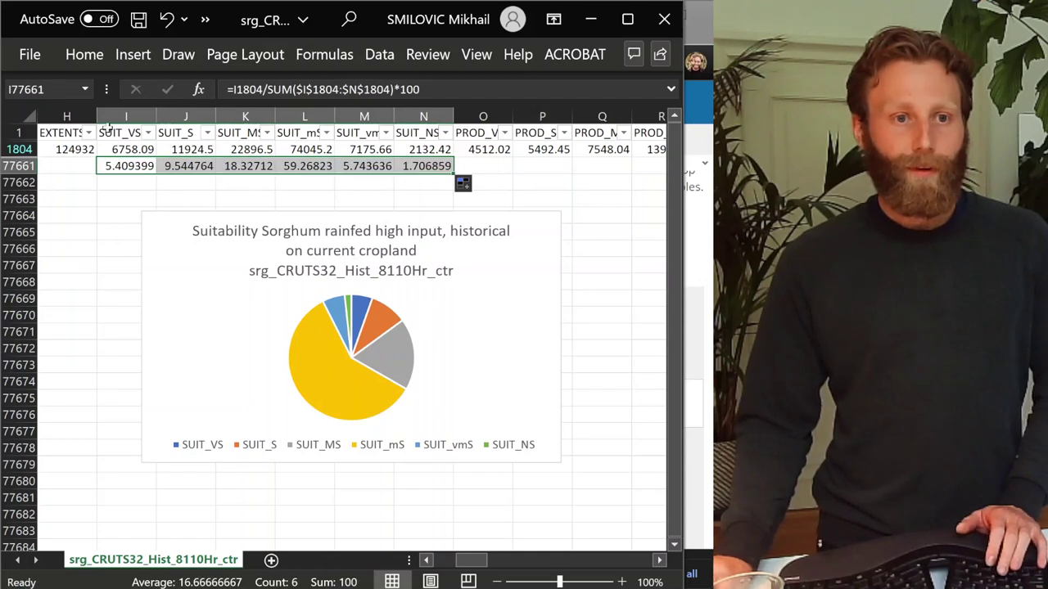
{"action": "left_click_drag", "start_coordinate": [111, 132], "coordinate": [423, 133]}
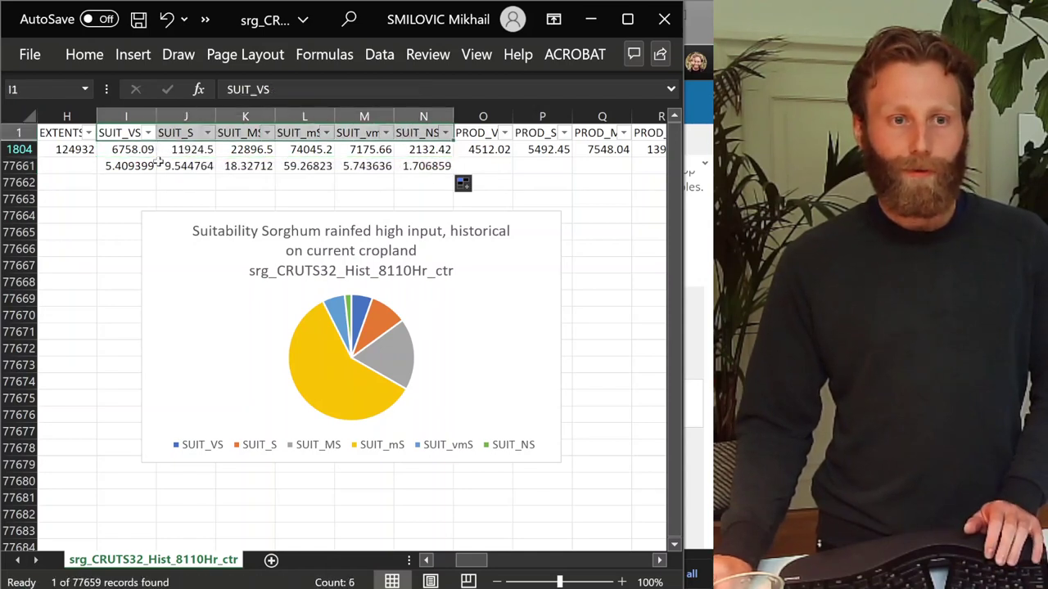
{"action": "left_click_drag", "start_coordinate": [131, 165], "coordinate": [426, 166]}
{"action": "left_click", "coordinate": [121, 57]}
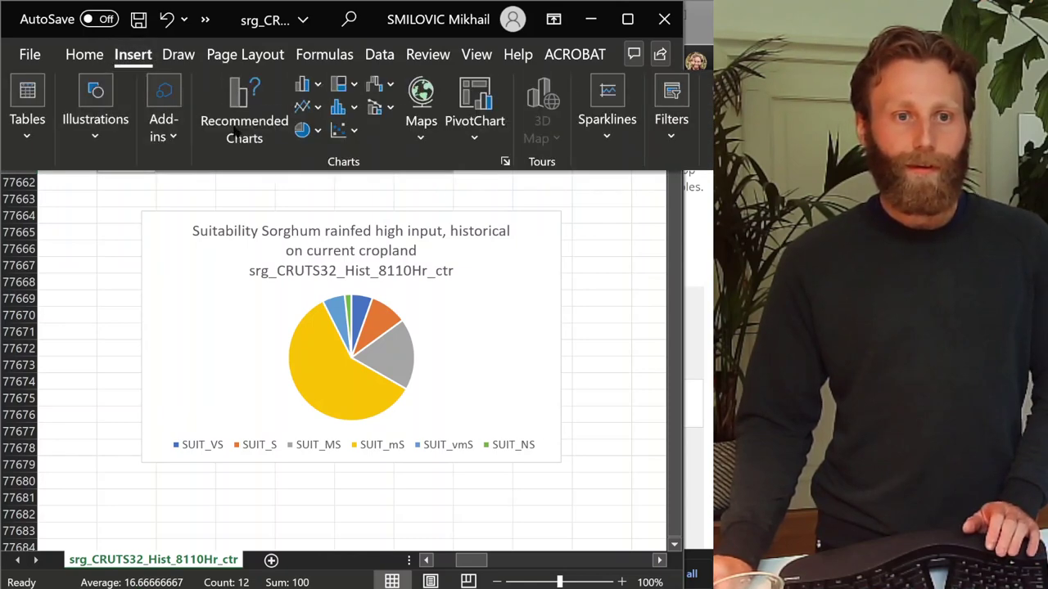
{"action": "left_click", "coordinate": [308, 130]}
{"action": "left_click", "coordinate": [325, 199]}
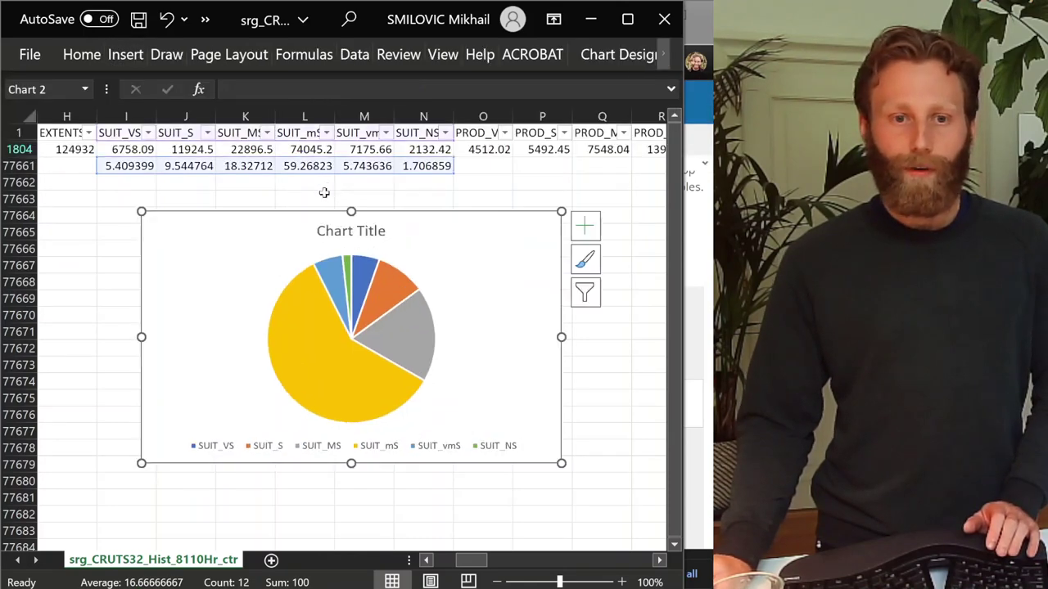
{"action": "left_click", "coordinate": [591, 233]}
{"action": "left_click", "coordinate": [619, 279]}
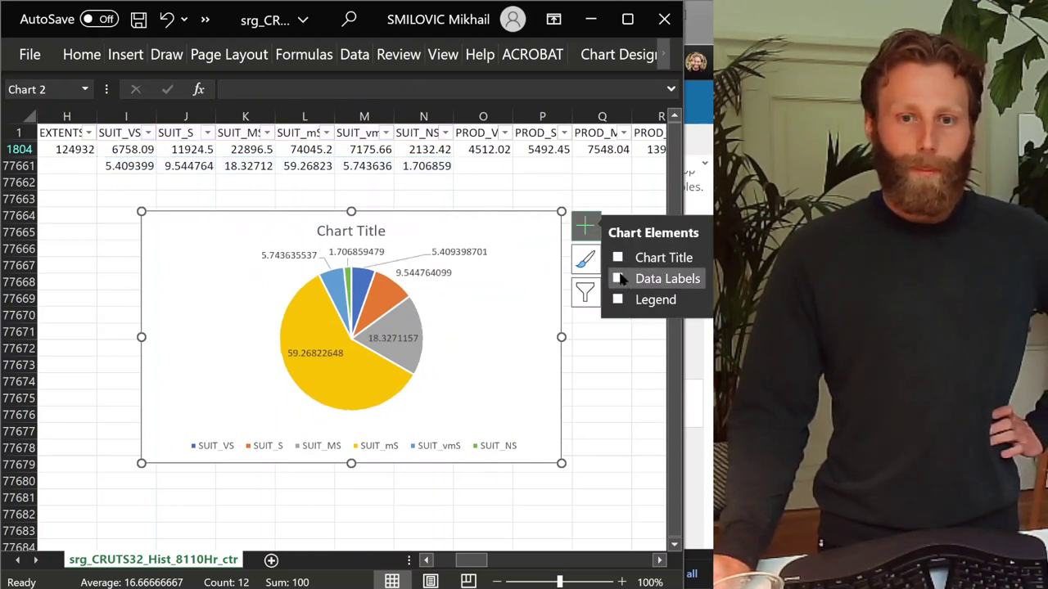
Select the computed percentage row and browse the Home, Data, Review and Page Layout ribbons
{"action": "left_click", "coordinate": [439, 167]}
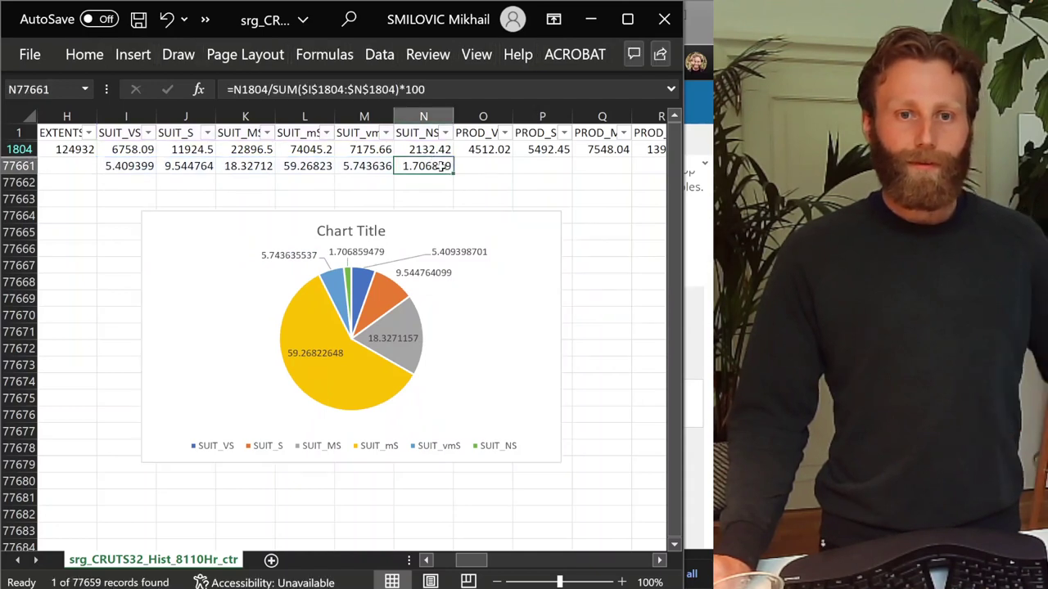
{"action": "left_click_drag", "start_coordinate": [412, 166], "coordinate": [124, 166]}
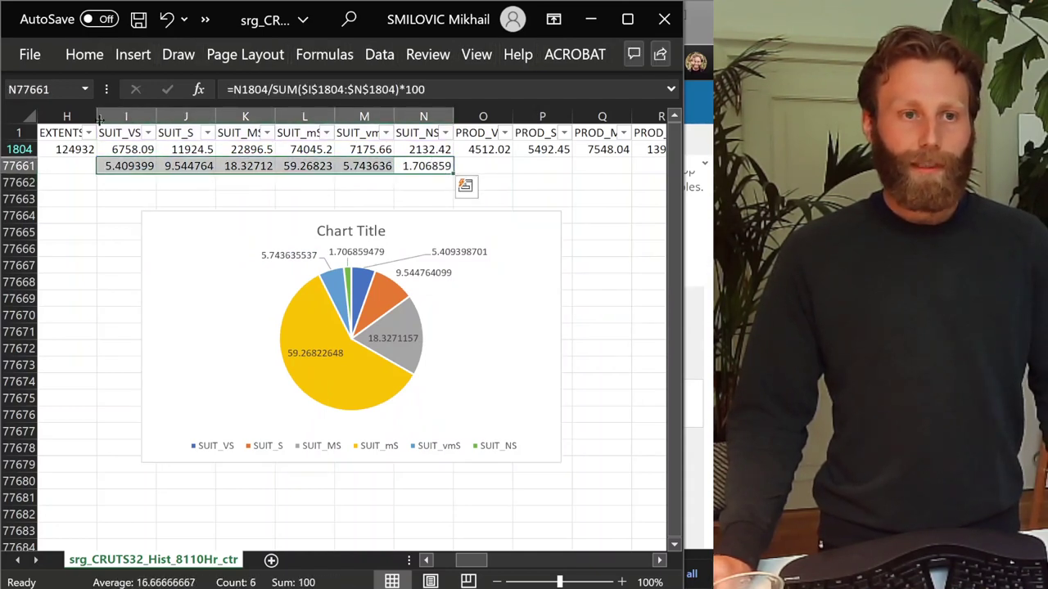
{"action": "left_click", "coordinate": [81, 54]}
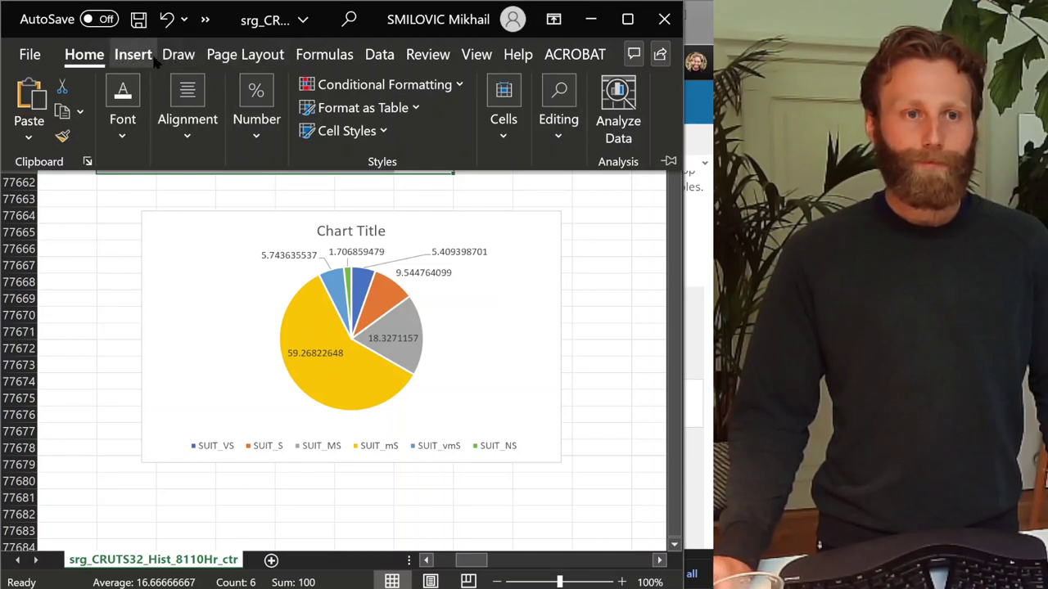
{"action": "left_click", "coordinate": [385, 58]}
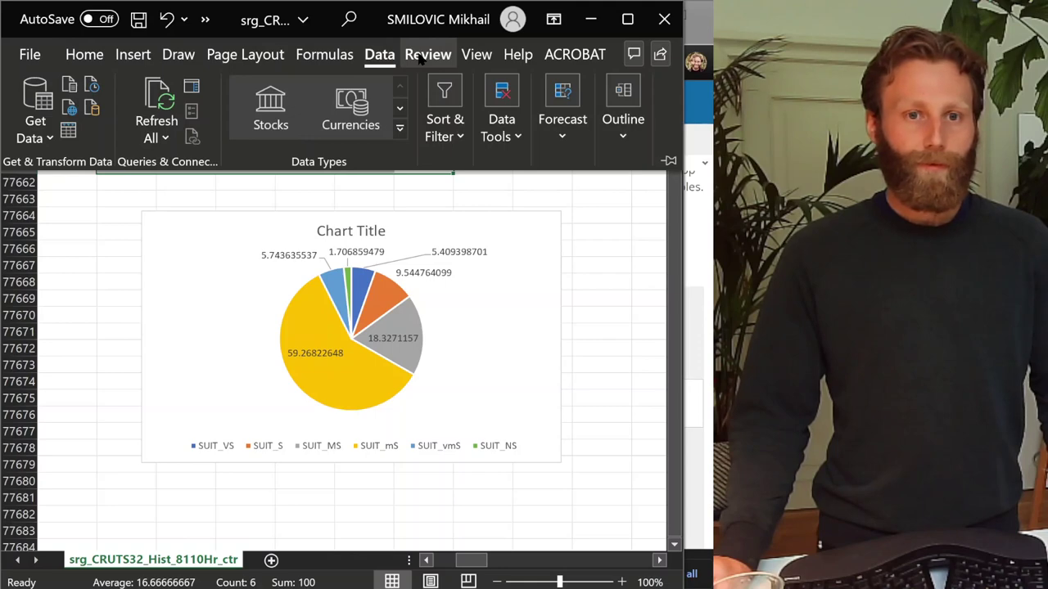
{"action": "left_click", "coordinate": [419, 52]}
{"action": "left_click", "coordinate": [279, 52]}
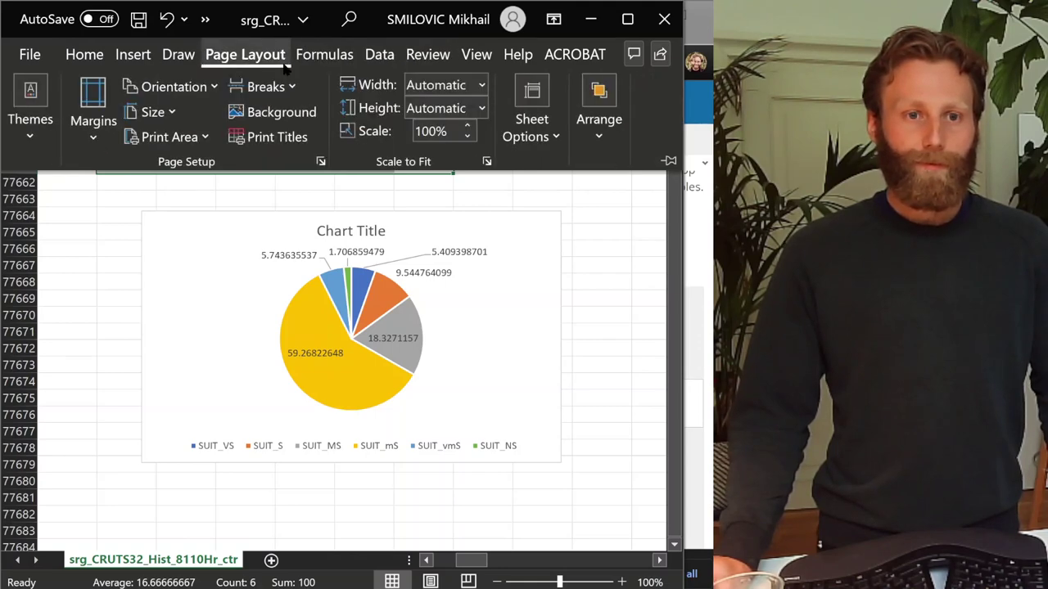
{"action": "left_click", "coordinate": [573, 256]}
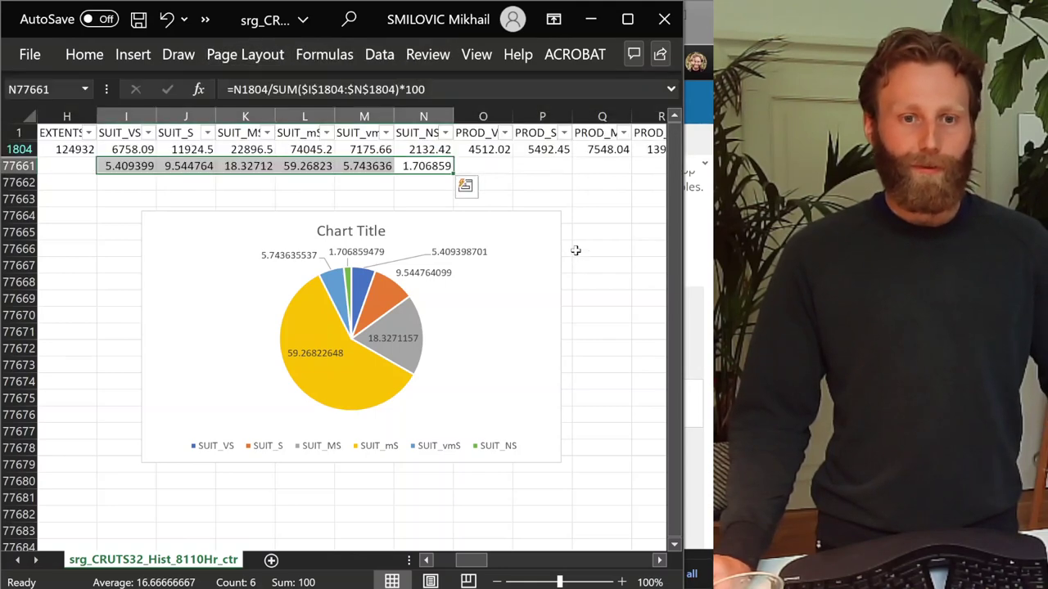
Select the historical pie chart, then open the ENSEMBLE download's options in Chrome
{"action": "left_click", "coordinate": [331, 375]}
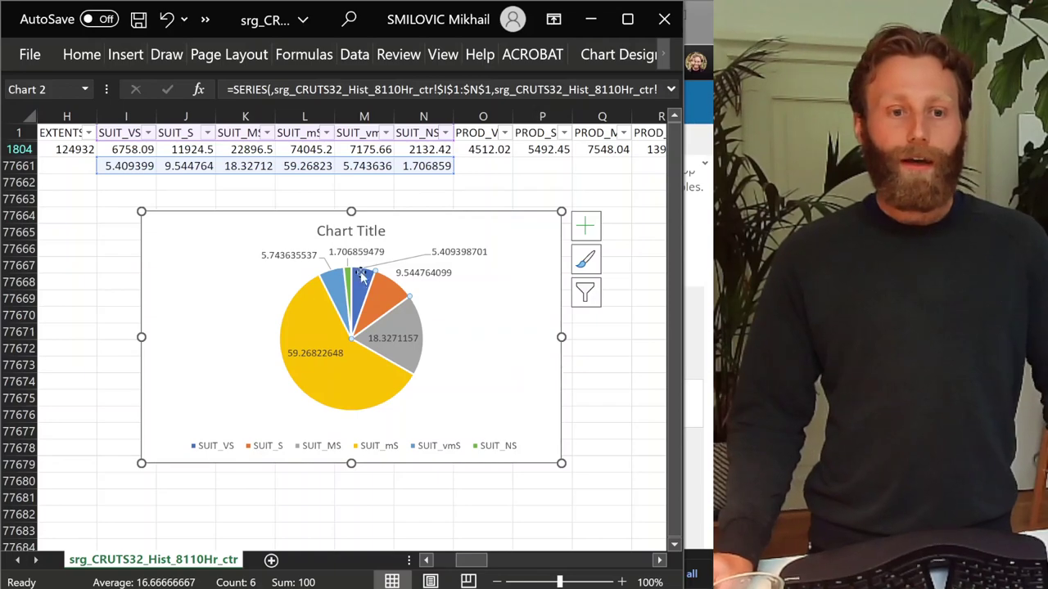
{"action": "mouse_move", "coordinate": [370, 279]}
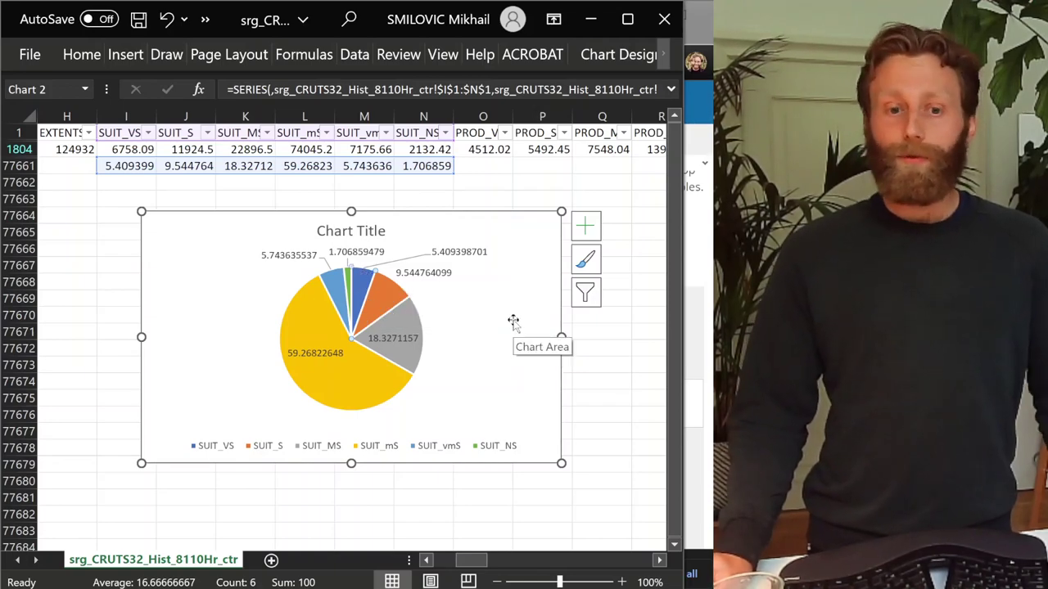
{"action": "key", "text": "alt+Tab"}
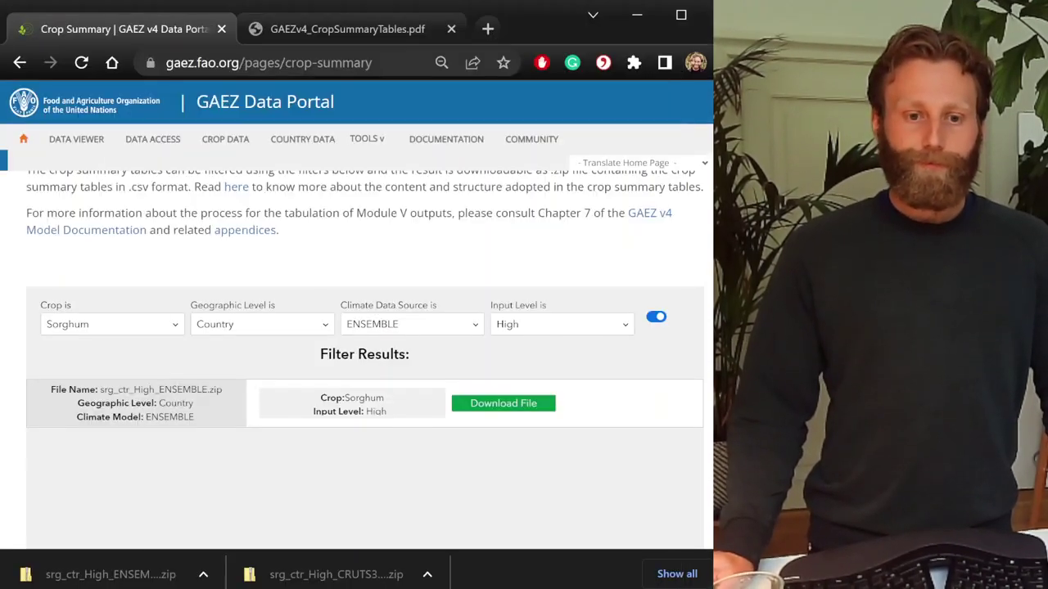
{"action": "left_click", "coordinate": [203, 575]}
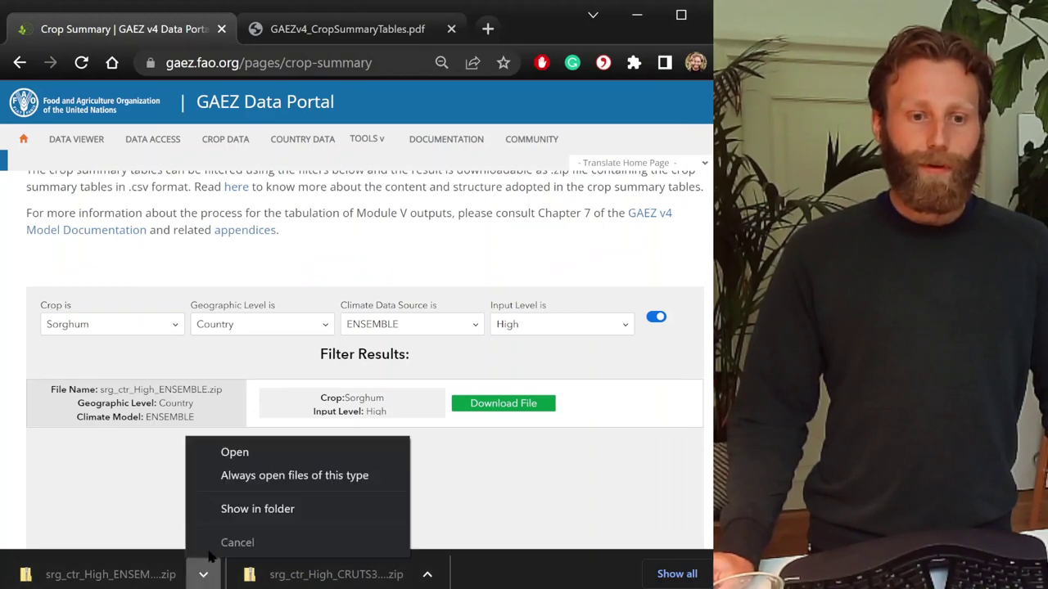
Extract the srg_ctr_High_ENSEMBLE zip into its default folder, srg_ctr_High_ENSEMBLE (1)
{"action": "left_click", "coordinate": [238, 510]}
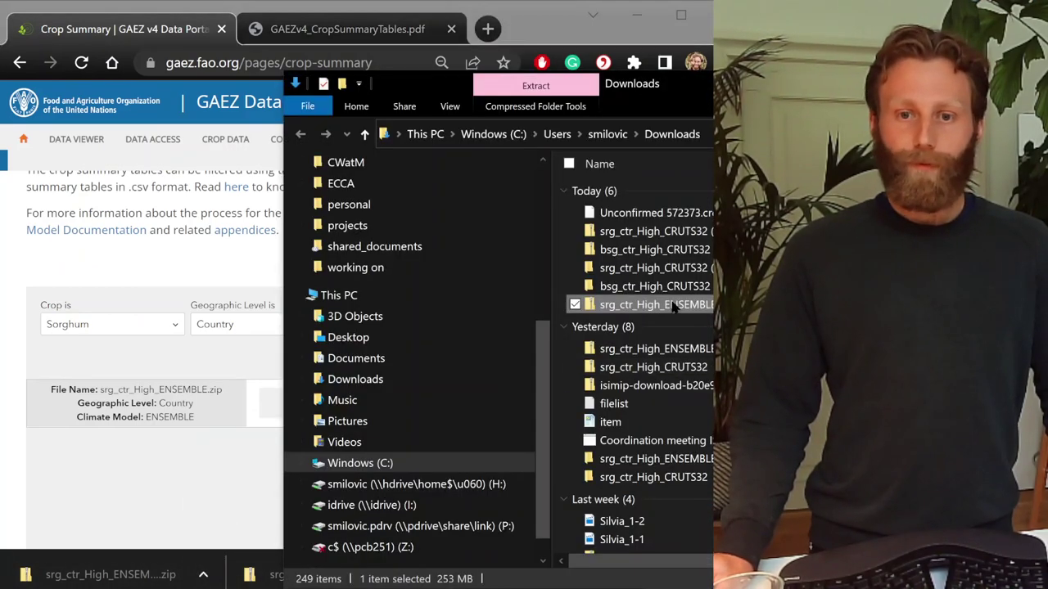
{"action": "right_click", "coordinate": [676, 305]}
{"action": "left_click", "coordinate": [605, 230]}
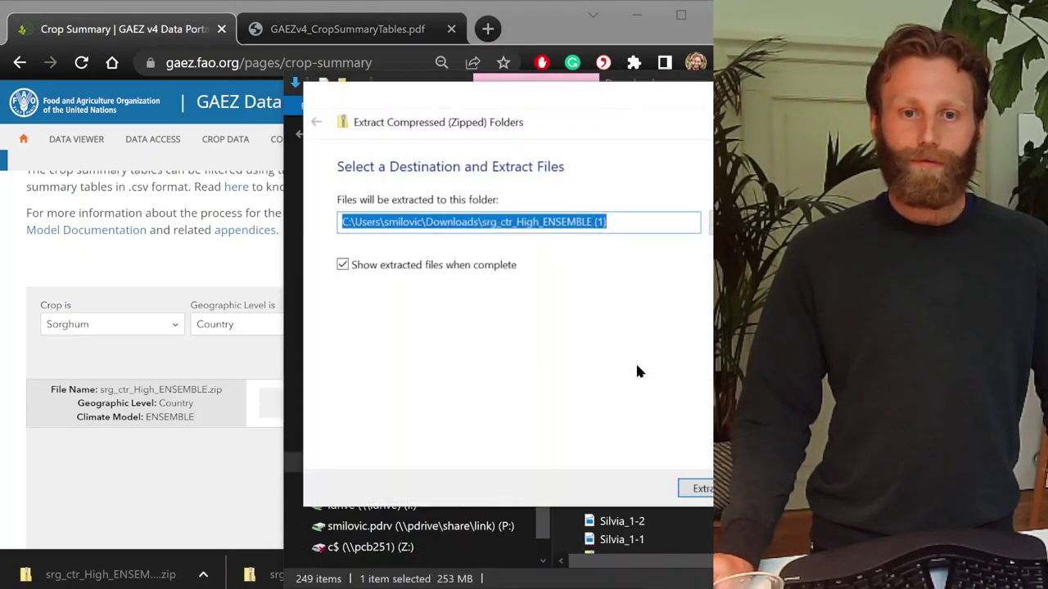
{"action": "key", "text": "Return"}
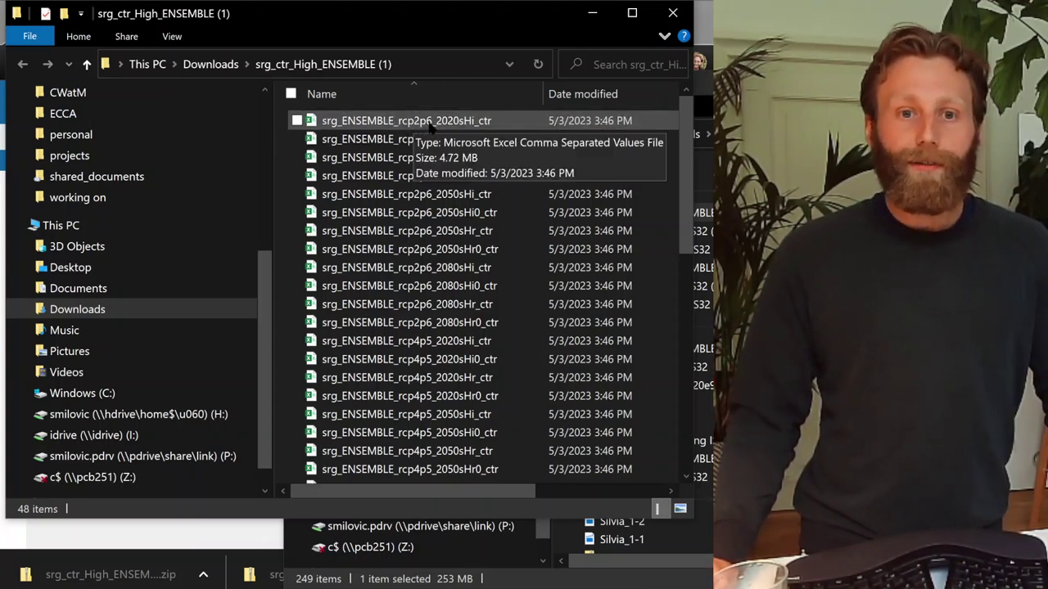
Browse the extracted rcp2p6 and rcp4p5 ENSEMBLE CSV files, then return to Chrome
{"action": "left_click", "coordinate": [426, 123]}
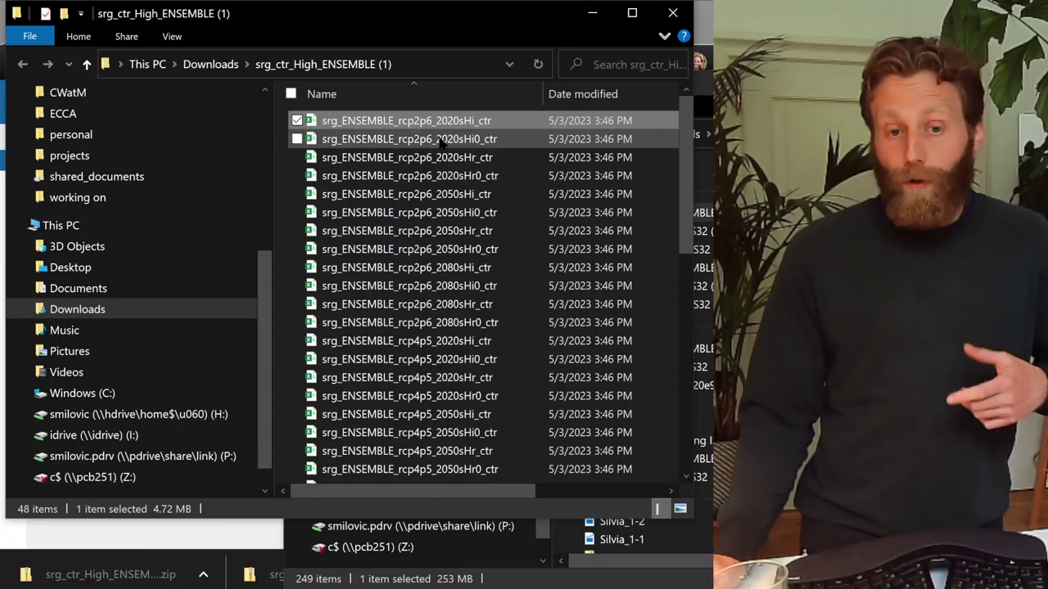
{"action": "scroll", "coordinate": [428, 380], "scroll_direction": "down", "scroll_amount": 6}
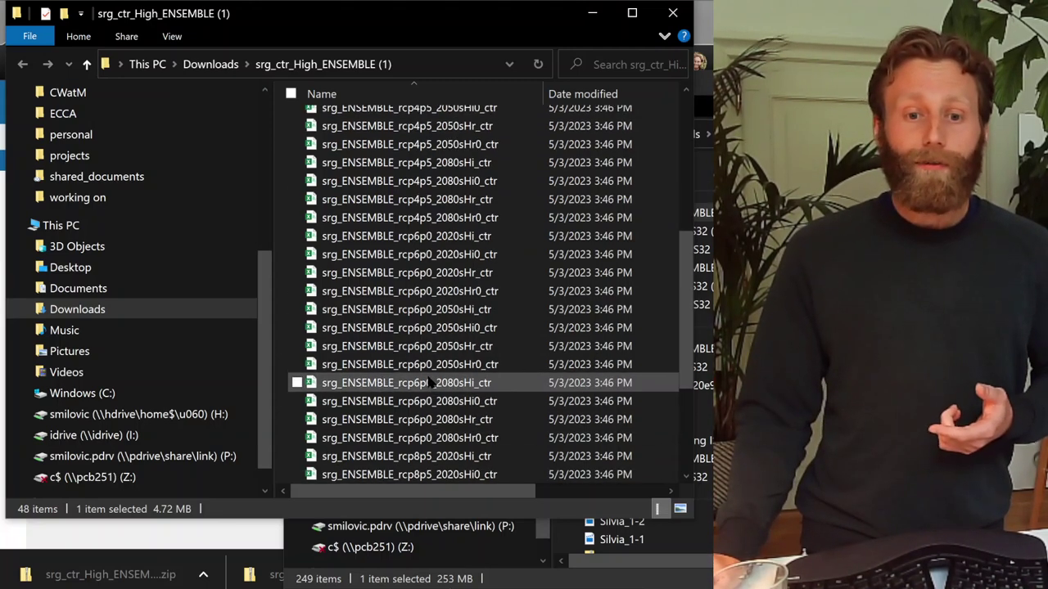
{"action": "scroll", "coordinate": [427, 426], "scroll_direction": "up", "scroll_amount": 6}
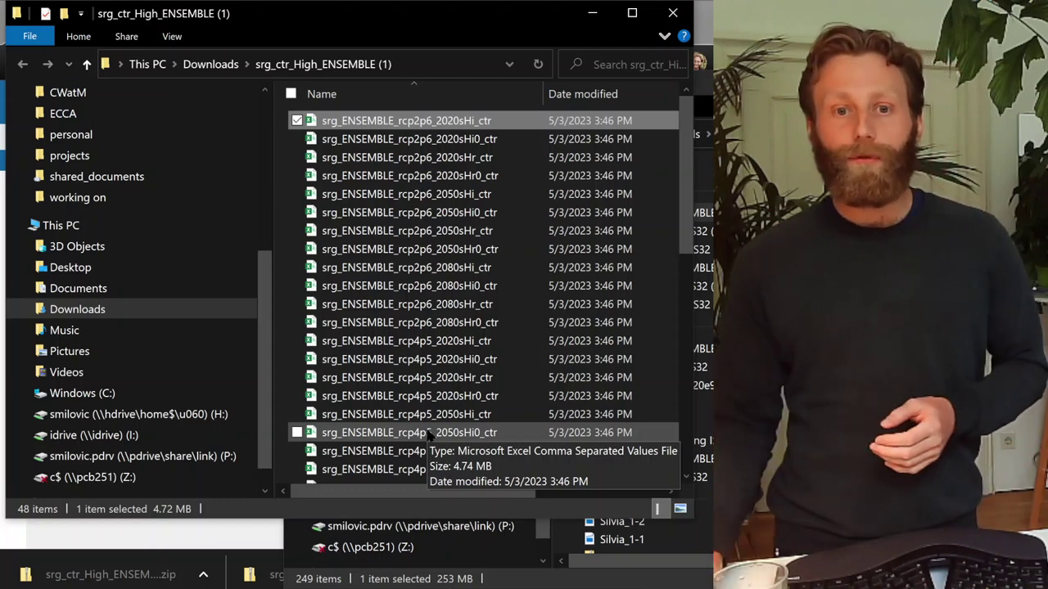
{"action": "scroll", "coordinate": [428, 434], "scroll_direction": "down", "scroll_amount": 7}
{"action": "scroll", "coordinate": [442, 434], "scroll_direction": "down", "scroll_amount": 3}
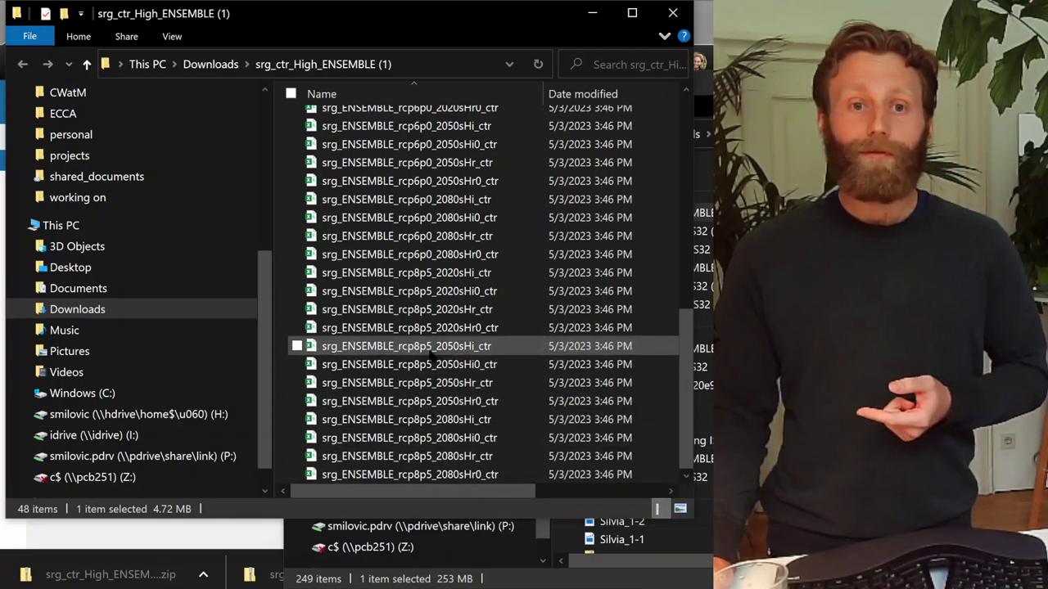
{"action": "scroll", "coordinate": [429, 352], "scroll_direction": "up", "scroll_amount": 7}
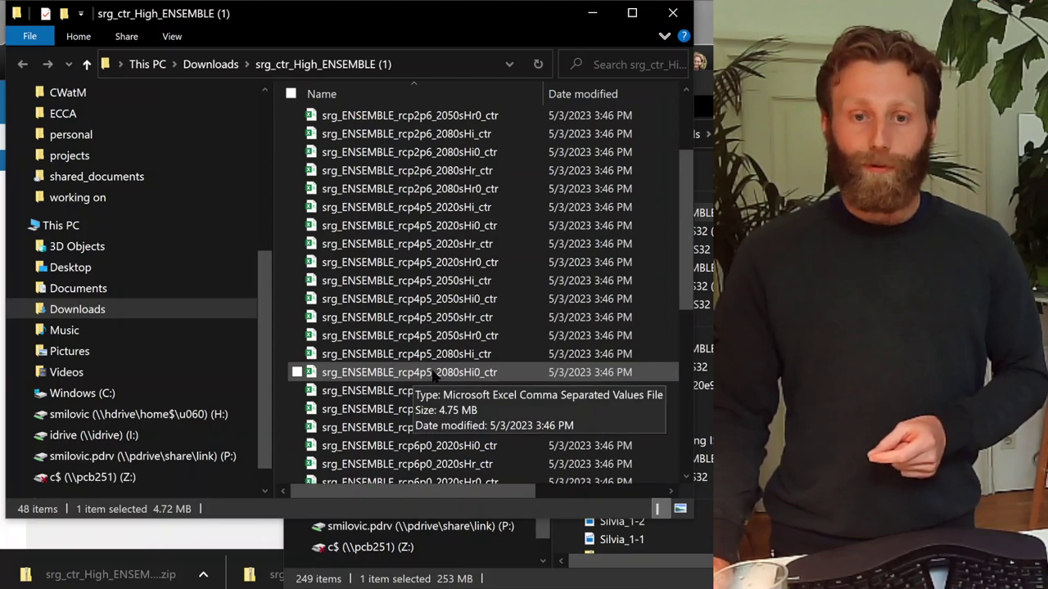
{"action": "left_click", "coordinate": [426, 373]}
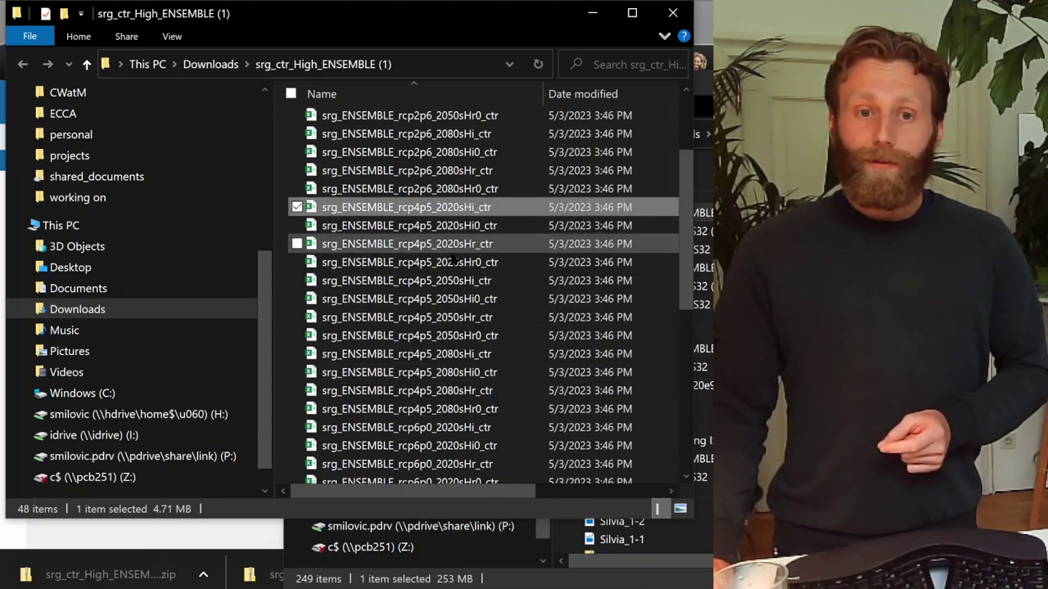
{"action": "left_click", "coordinate": [448, 280]}
{"action": "left_click", "coordinate": [459, 373]}
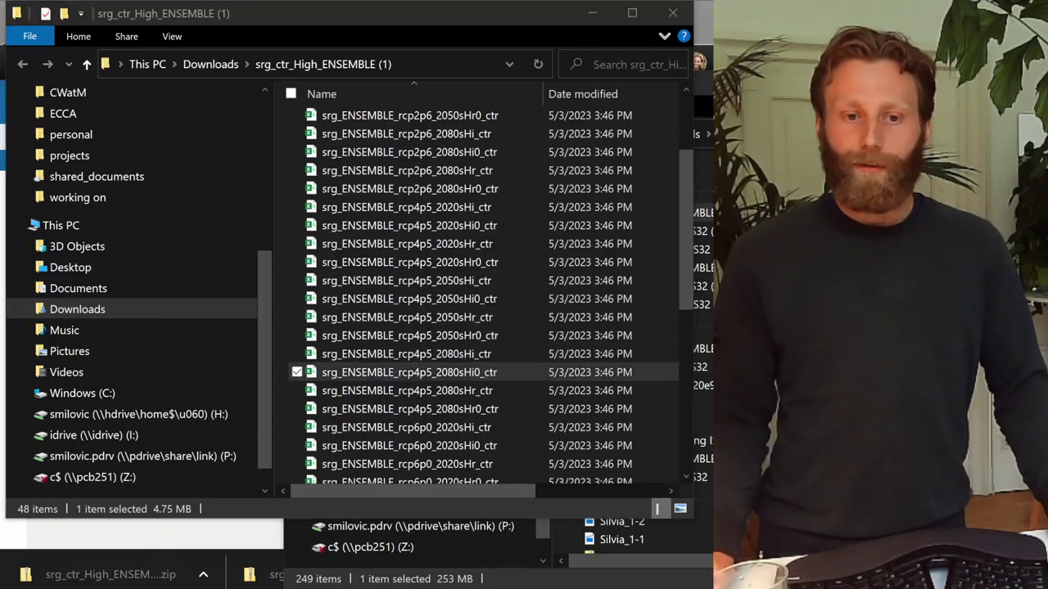
{"action": "key", "text": "alt+Tab"}
Find the suitability classes and 2050s time period codes in the crop summary tables PDF
{"action": "left_click", "coordinate": [340, 22]}
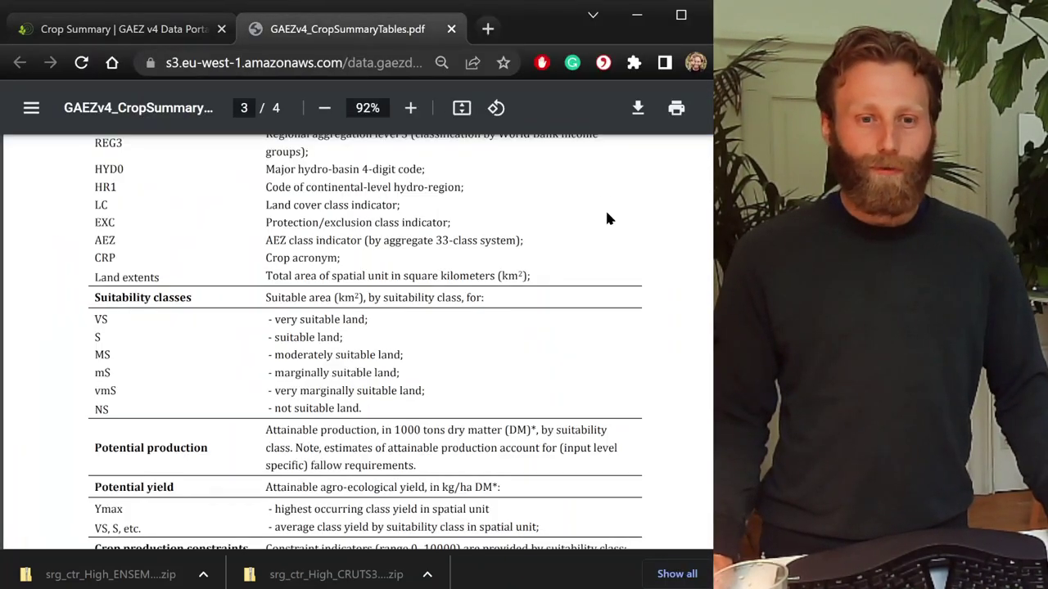
{"action": "scroll", "coordinate": [607, 222], "scroll_direction": "down", "scroll_amount": 15}
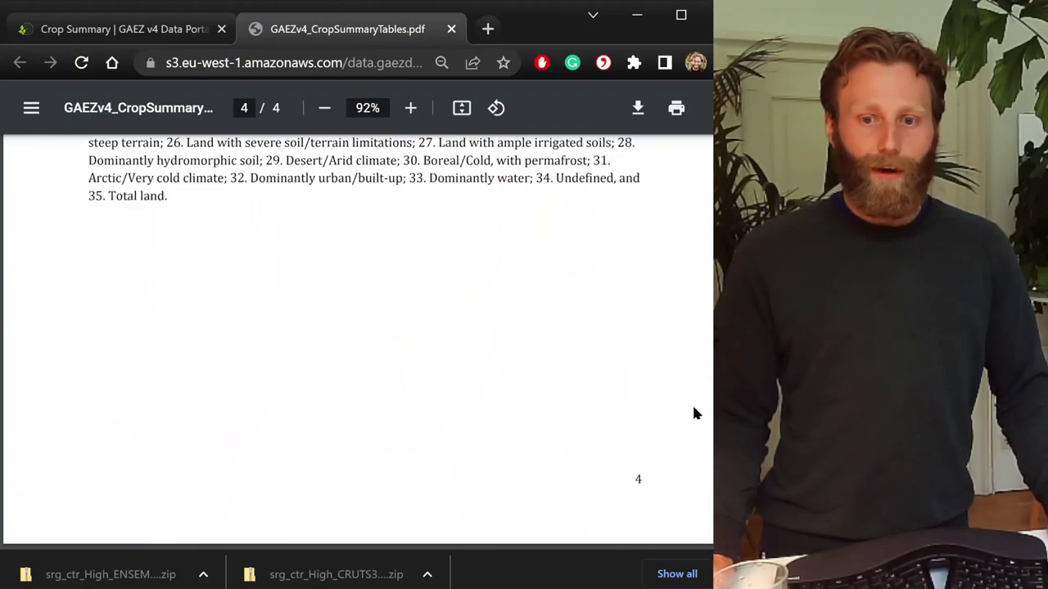
{"action": "scroll", "coordinate": [575, 436], "scroll_direction": "up", "scroll_amount": 20}
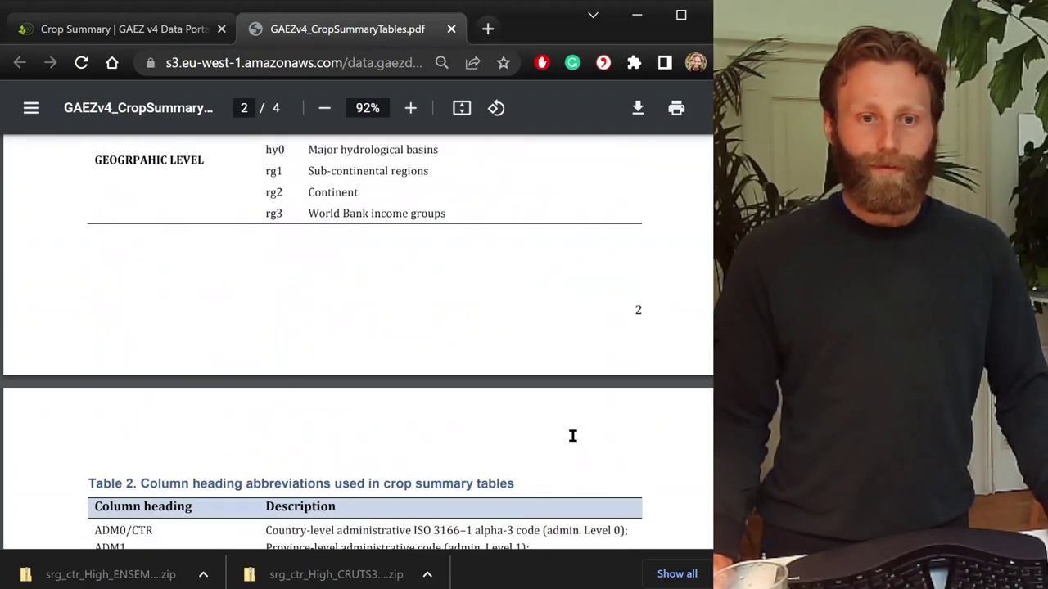
{"action": "scroll", "coordinate": [573, 436], "scroll_direction": "down", "scroll_amount": 7}
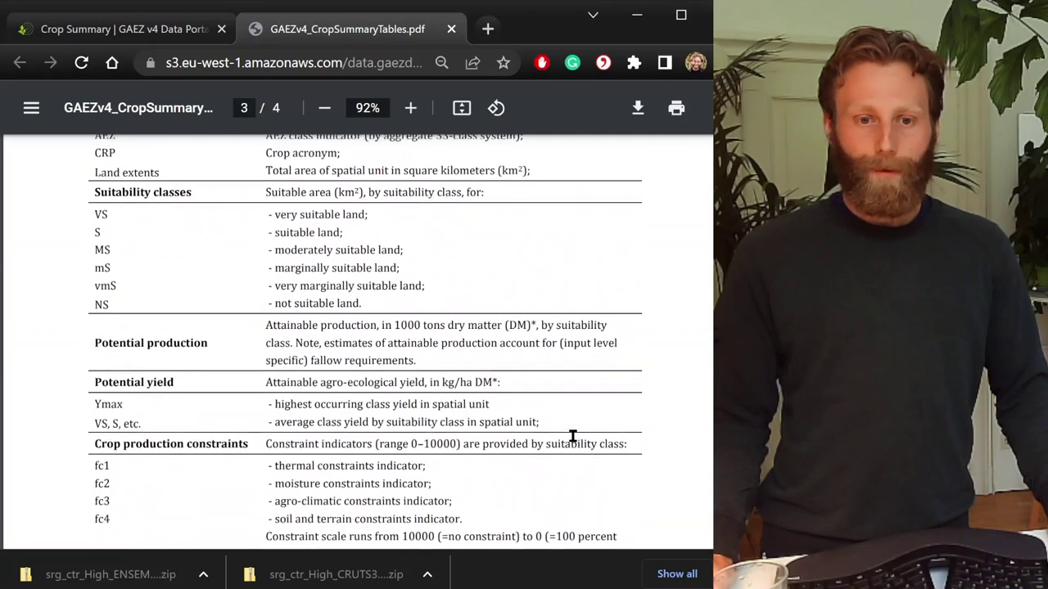
{"action": "scroll", "coordinate": [573, 437], "scroll_direction": "up", "scroll_amount": 8}
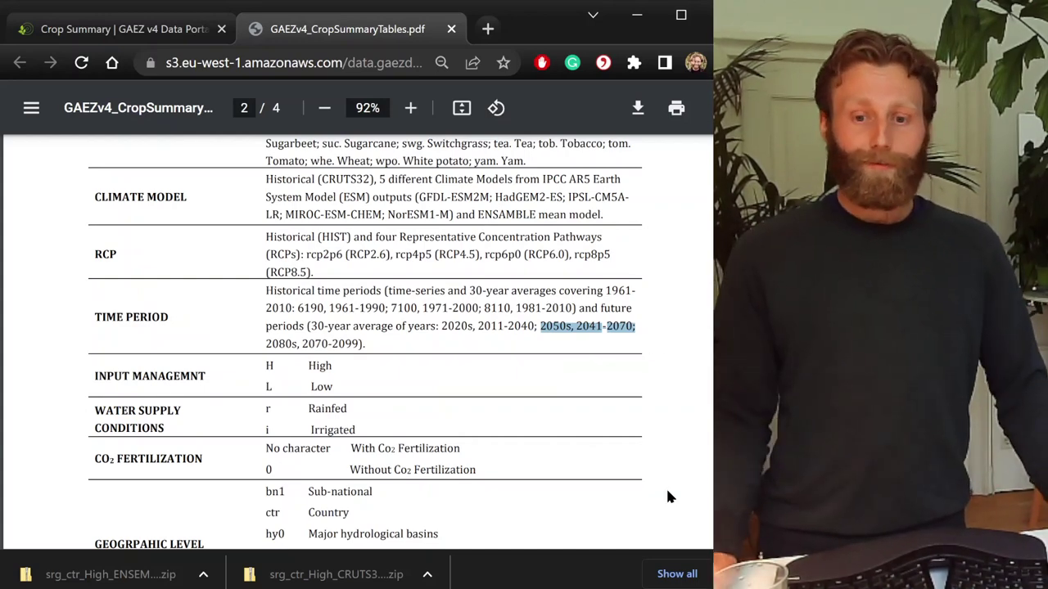
Bring the srg_ctr_High_ENSEMBLE (1) Explorer window back to the front
{"action": "key", "text": "alt+Tab"}
{"action": "mouse_move", "coordinate": [313, 583]}
{"action": "left_click", "coordinate": [426, 516]}
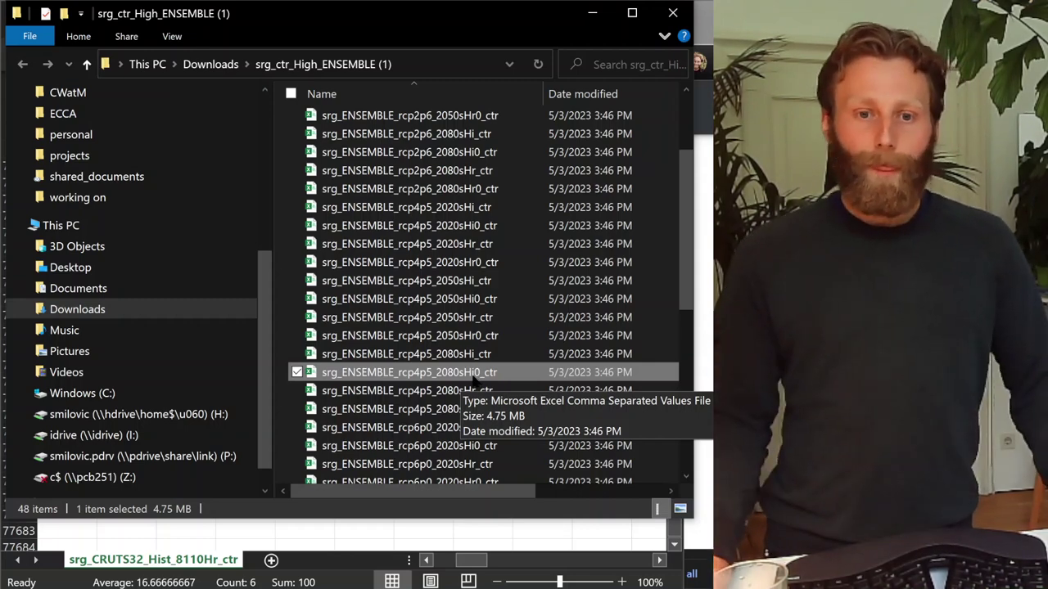
Select srg_ENSEMBLE_rcp4p5_2050sHr_ctr instead of the 2050sHr0 no-CO2 file
{"action": "left_click", "coordinate": [489, 335]}
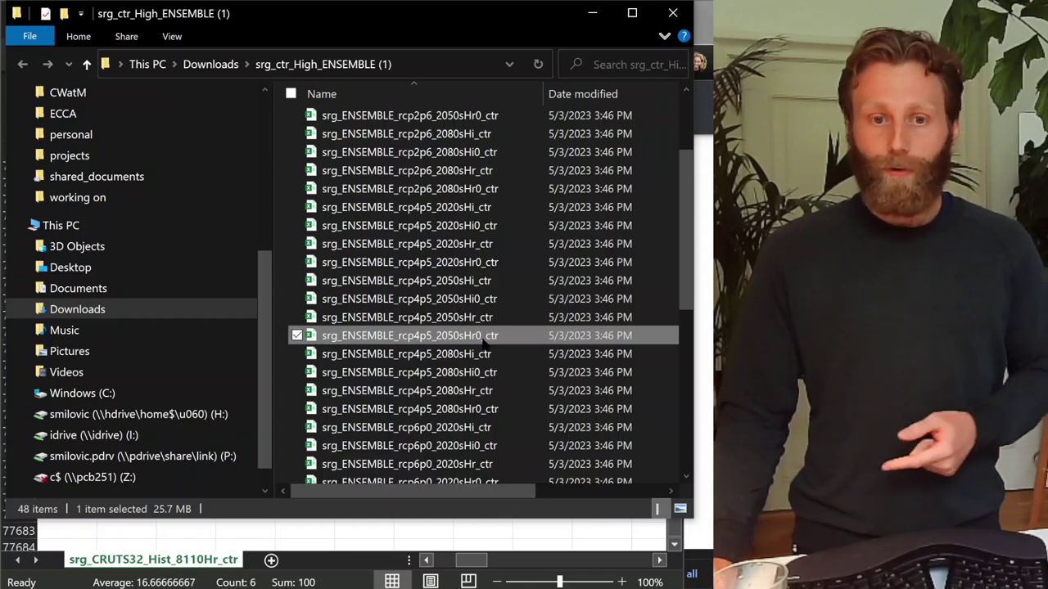
{"action": "left_click", "coordinate": [496, 321]}
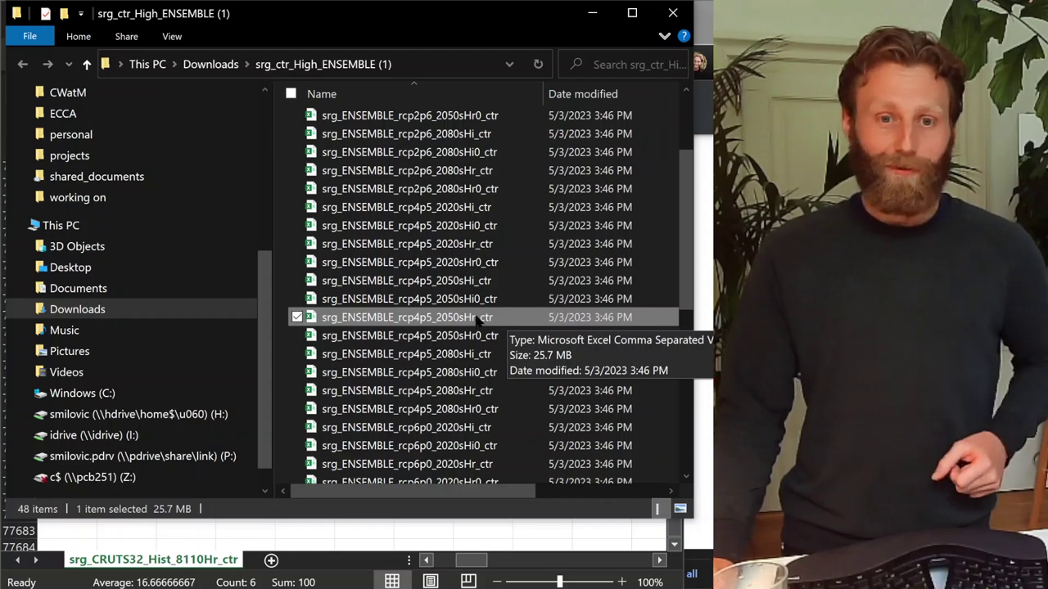
Open srg_ENSEMBLE_rcp4p5_2050sHr_ctr in Excel and snap its window to the left half
{"action": "key", "text": "alt+Tab"}
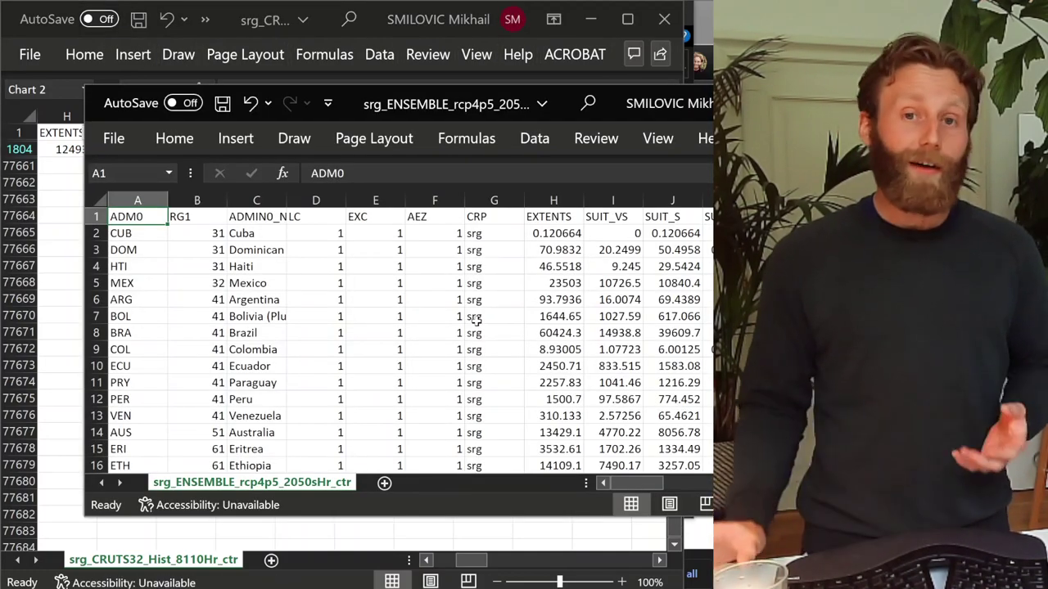
{"action": "left_click_drag", "start_coordinate": [466, 108], "coordinate": [390, 26]}
{"action": "key", "text": "super+Left"}
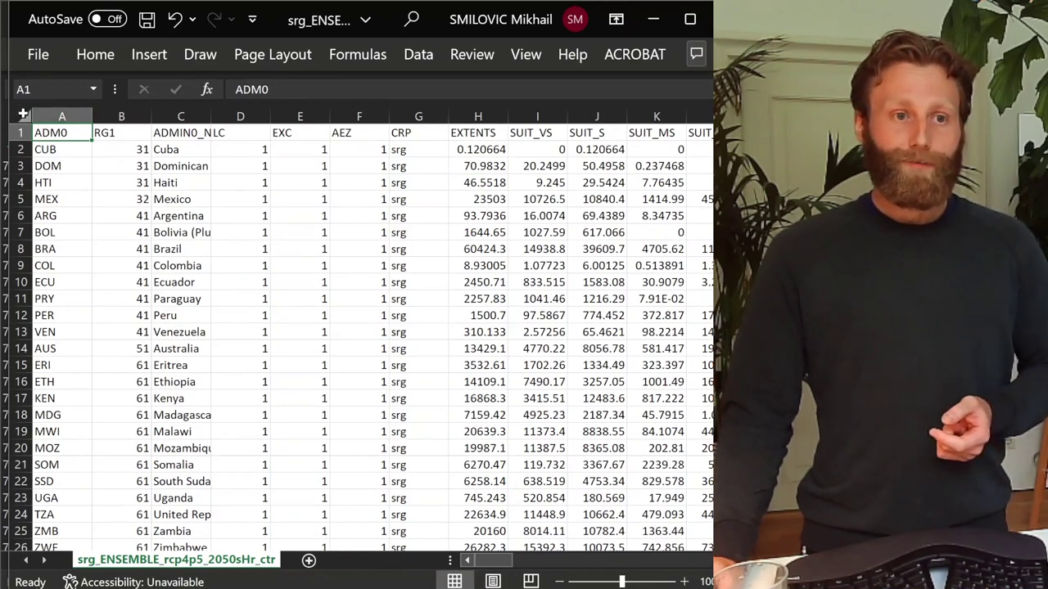
Add AutoFilters to the header row and filter AEZ to 35
{"action": "left_click", "coordinate": [23, 116]}
{"action": "left_click", "coordinate": [418, 54]}
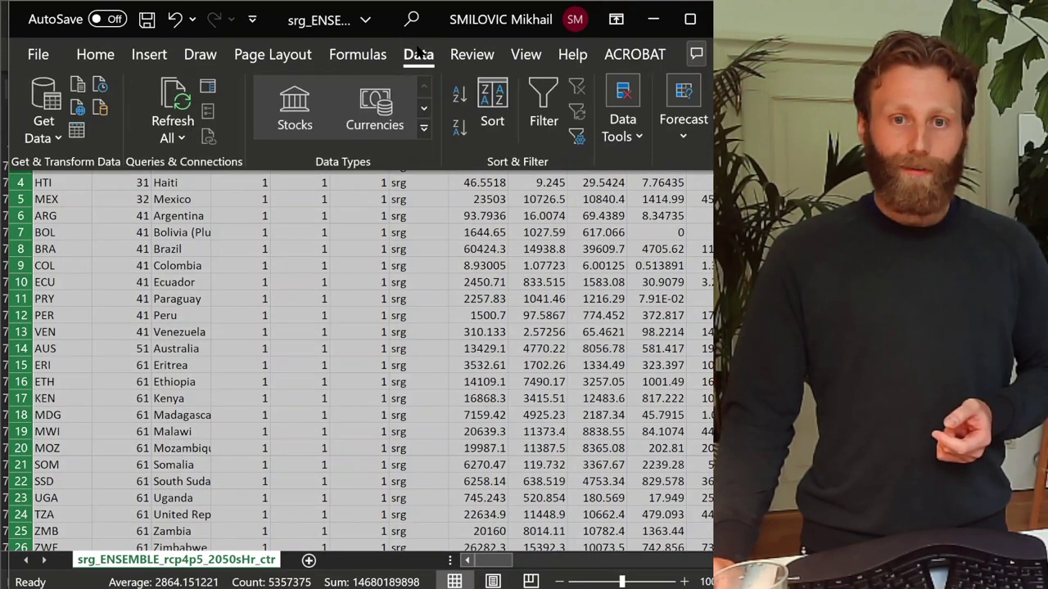
{"action": "left_click", "coordinate": [540, 96]}
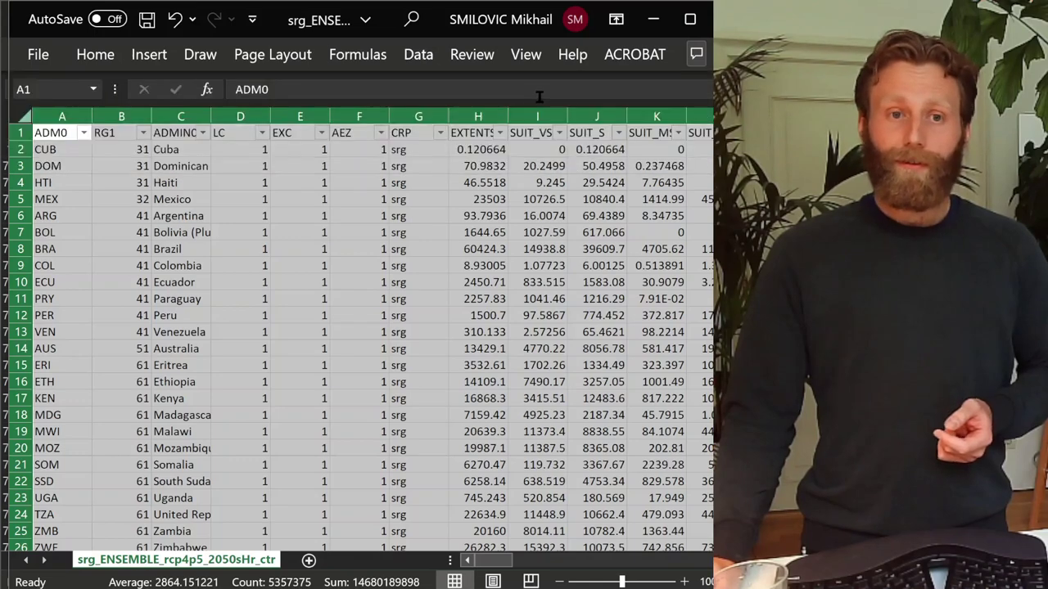
{"action": "left_click", "coordinate": [301, 180]}
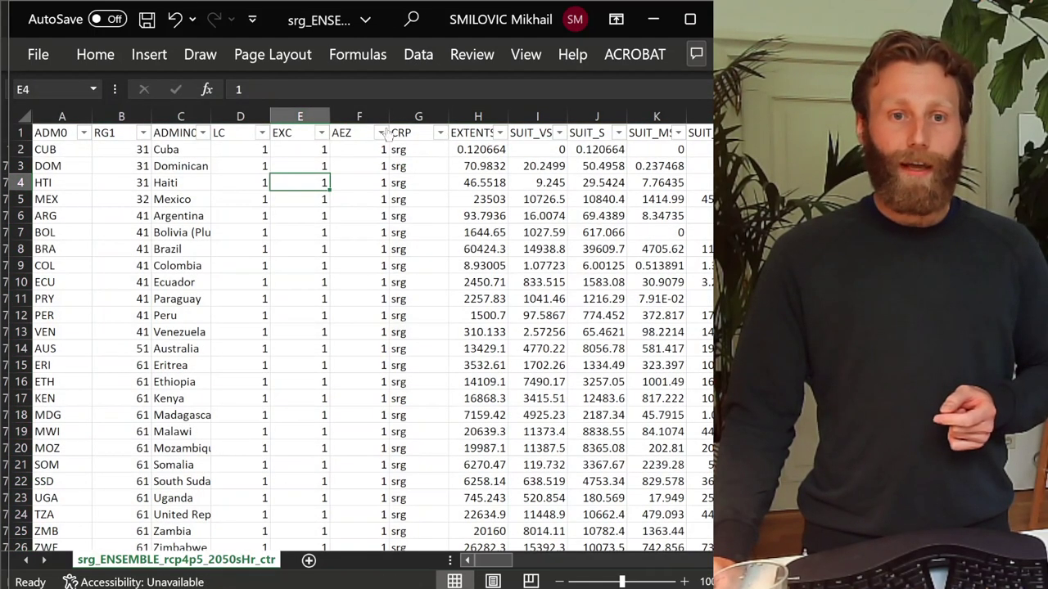
{"action": "left_click", "coordinate": [382, 133]}
{"action": "left_click", "coordinate": [138, 322]}
{"action": "scroll", "coordinate": [163, 426], "scroll_direction": "down", "scroll_amount": 8}
{"action": "left_click", "coordinate": [139, 505]}
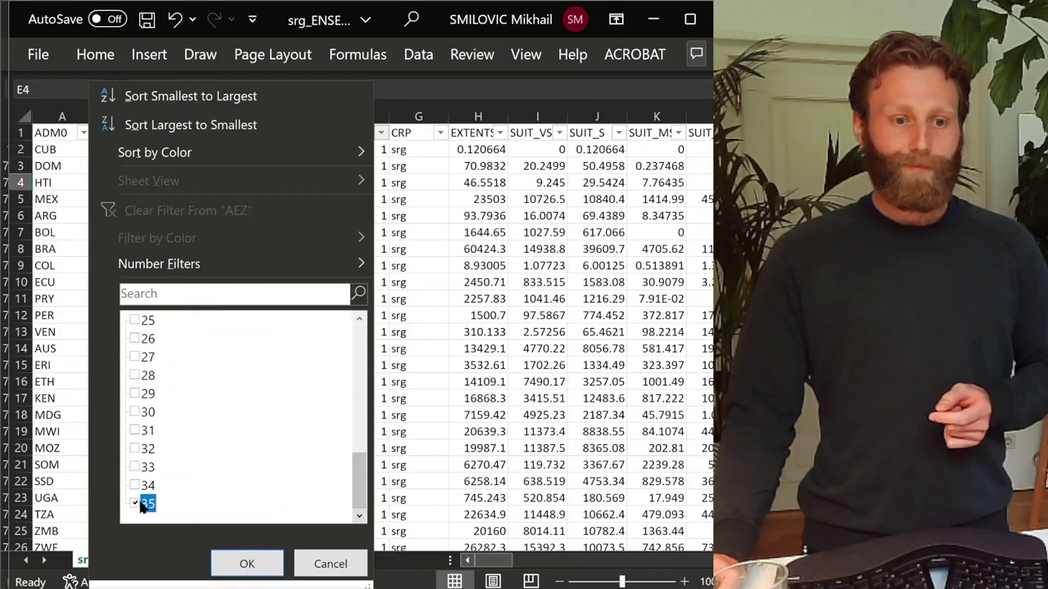
{"action": "left_click", "coordinate": [260, 564]}
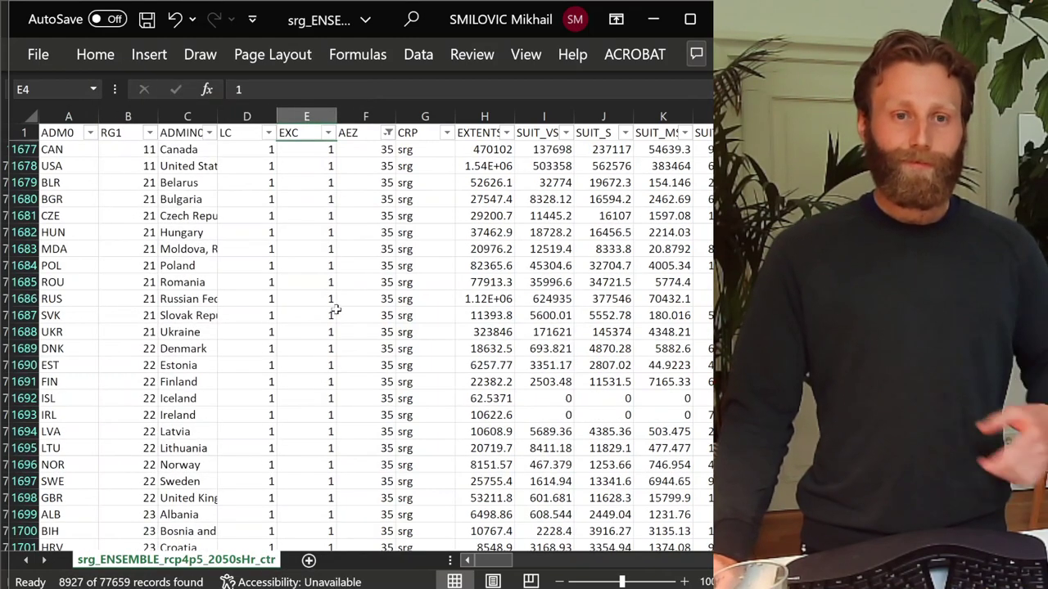
Filter the EXC and LC columns to value 1
{"action": "left_click", "coordinate": [328, 133]}
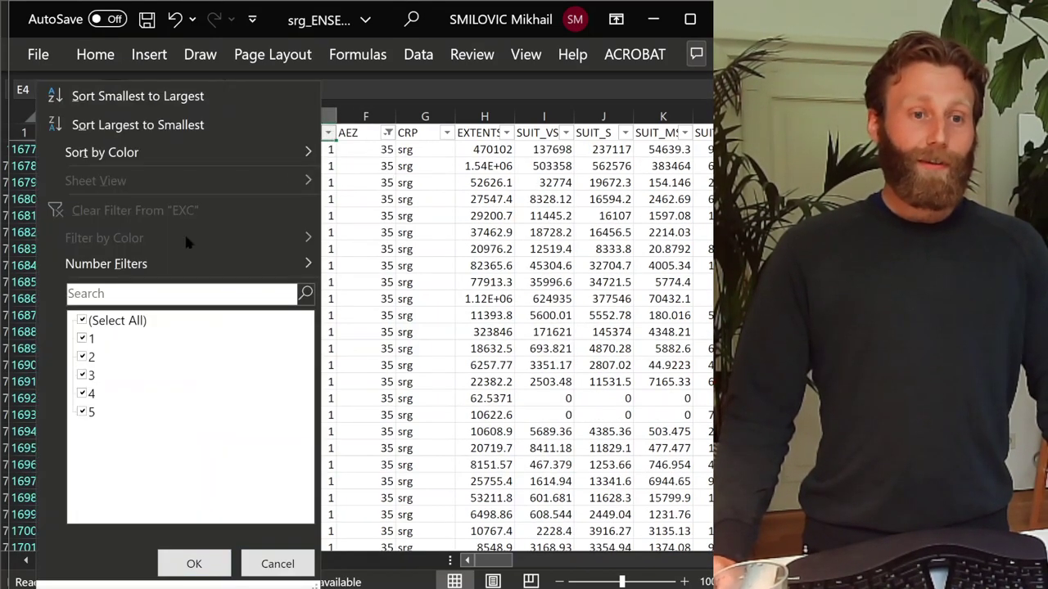
{"action": "left_click", "coordinate": [82, 323]}
{"action": "left_click", "coordinate": [87, 336]}
{"action": "left_click", "coordinate": [182, 564]}
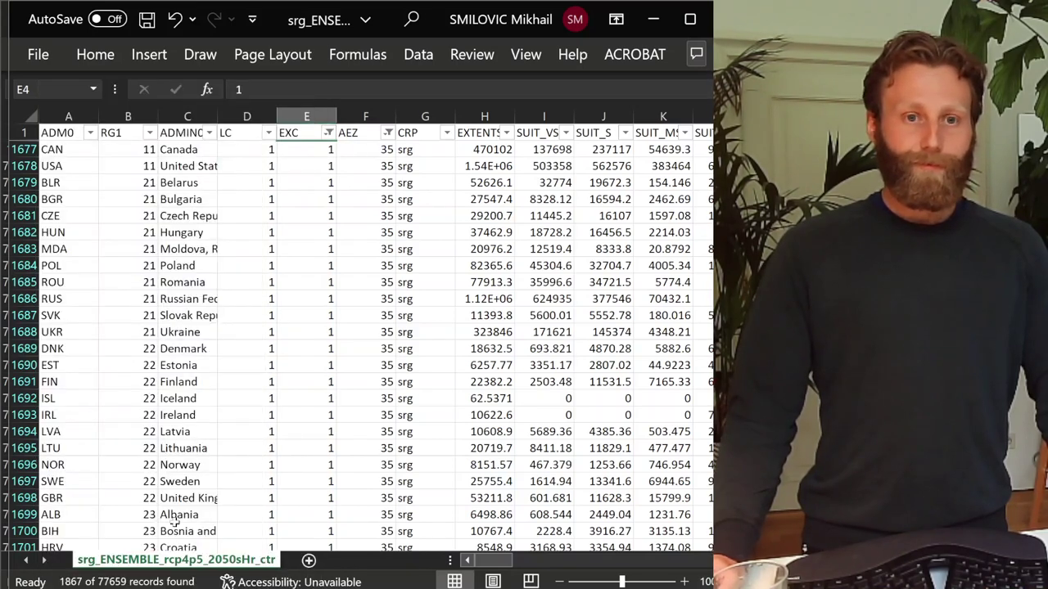
{"action": "left_click", "coordinate": [251, 133]}
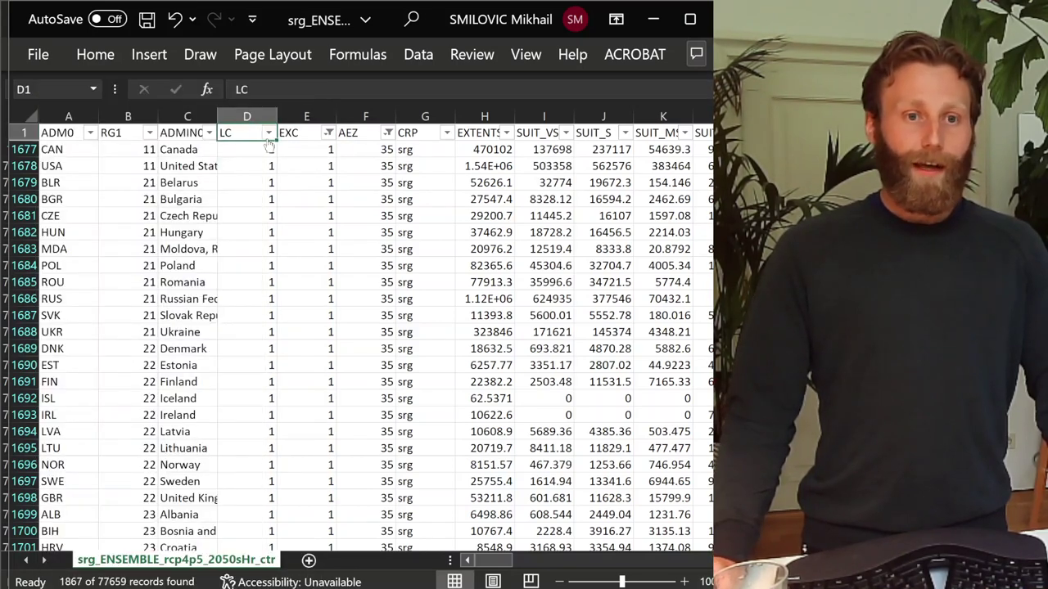
{"action": "left_click", "coordinate": [268, 132]}
{"action": "left_click", "coordinate": [323, 321]}
{"action": "left_click", "coordinate": [324, 338]}
{"action": "left_click", "coordinate": [420, 571]}
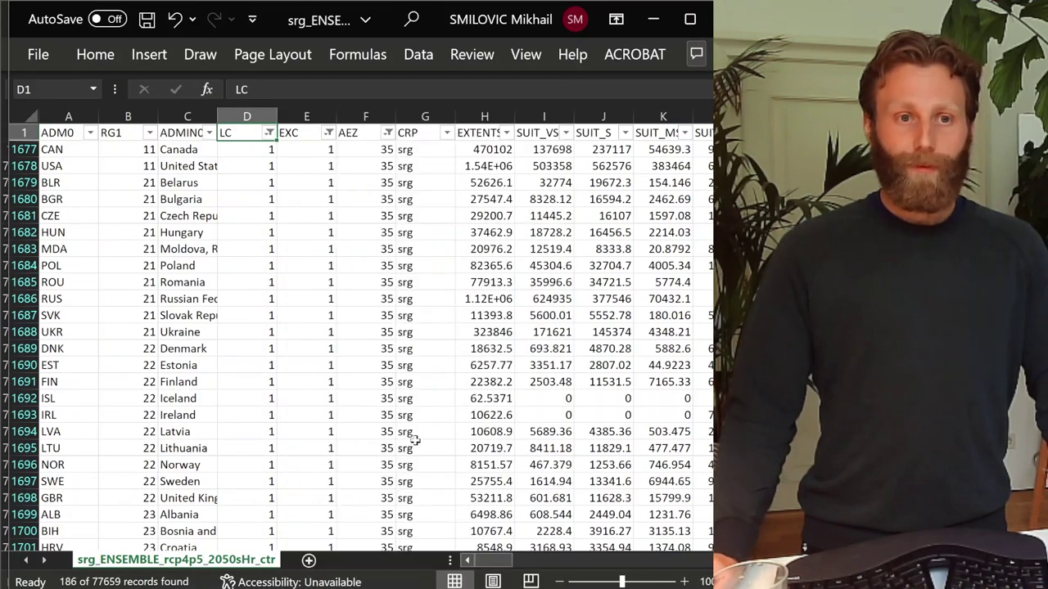
Filter ADMIN0_NAME to Niger only, searching 'niger'
{"action": "left_click", "coordinate": [209, 133]}
{"action": "left_click", "coordinate": [275, 293]}
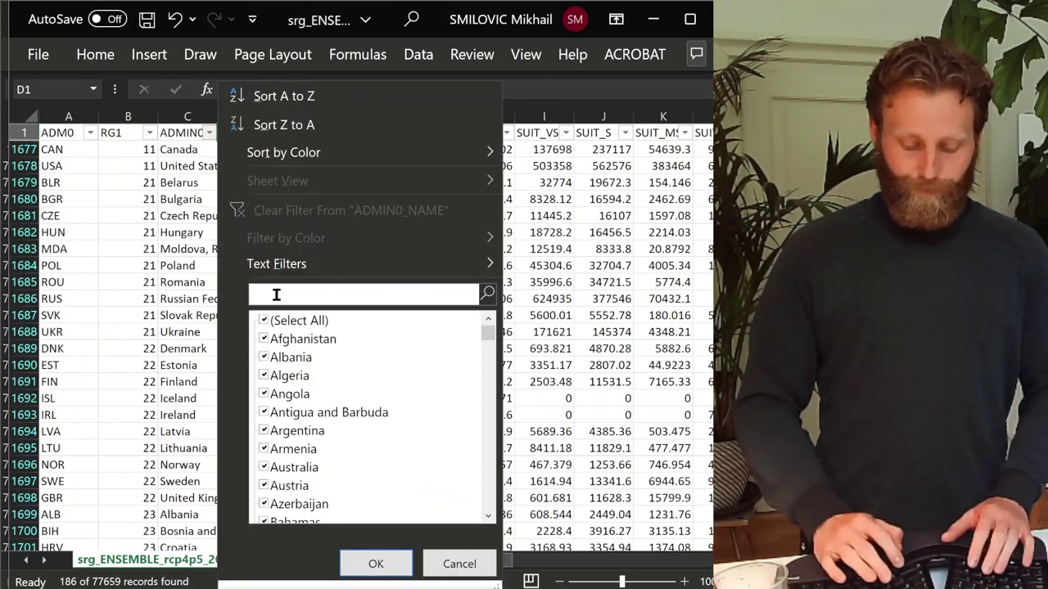
{"action": "type", "text": "niger"}
{"action": "left_click", "coordinate": [265, 321]}
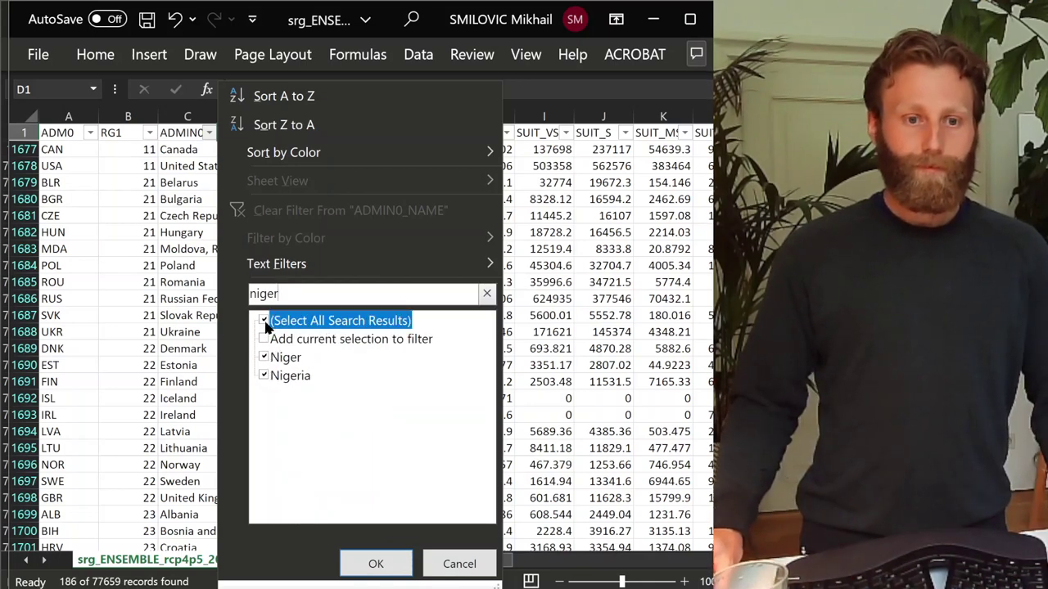
{"action": "left_click", "coordinate": [265, 358]}
{"action": "left_click", "coordinate": [379, 564]}
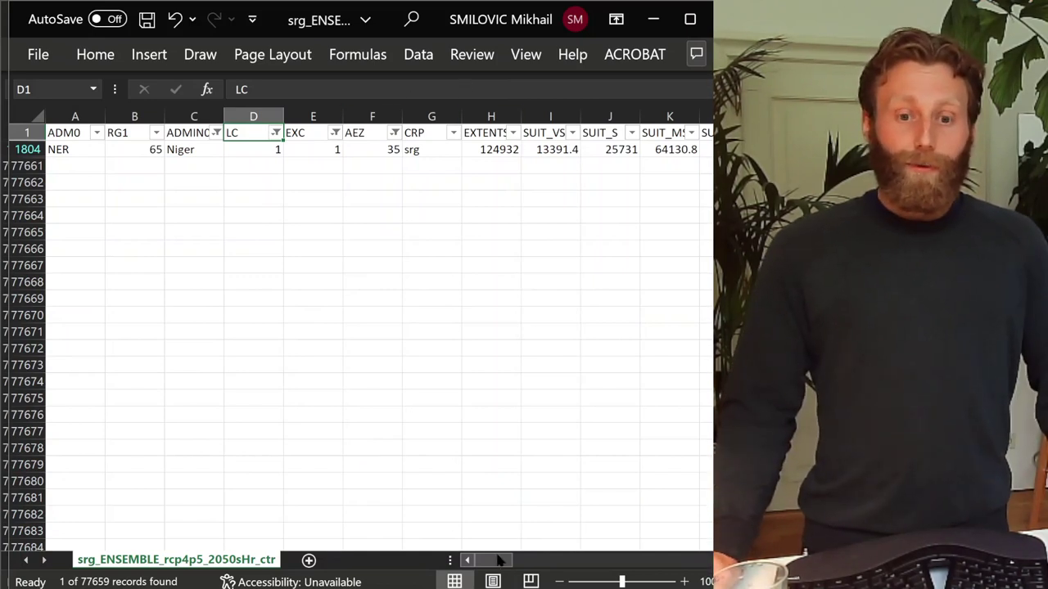
Start a formula in the empty cell below Niger's row, then cancel it
{"action": "scroll", "coordinate": [602, 356], "scroll_direction": "right", "scroll_amount": 3}
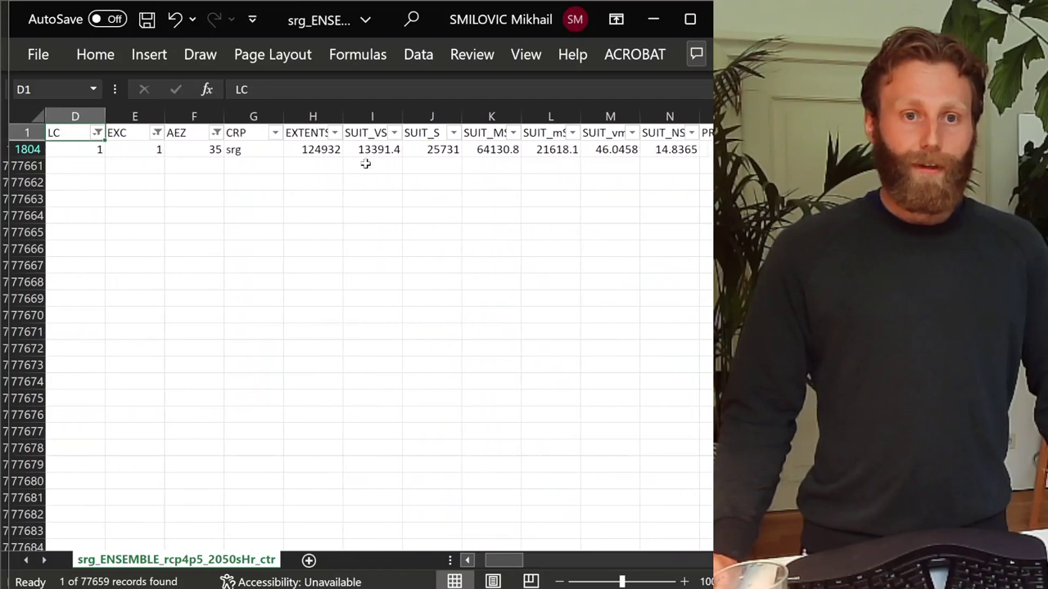
{"action": "left_click", "coordinate": [365, 163]}
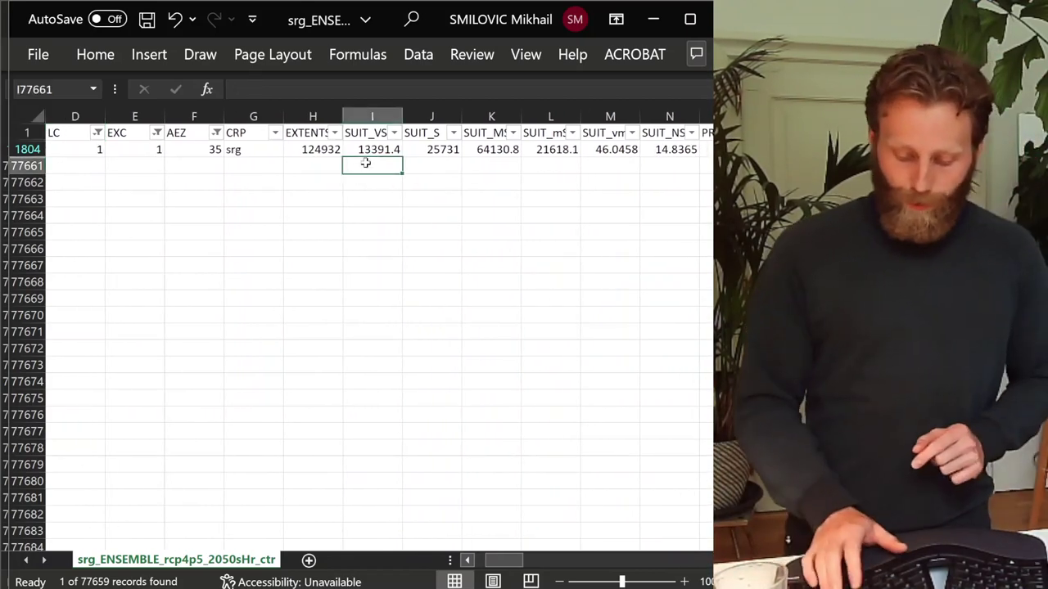
{"action": "type", "text": "="}
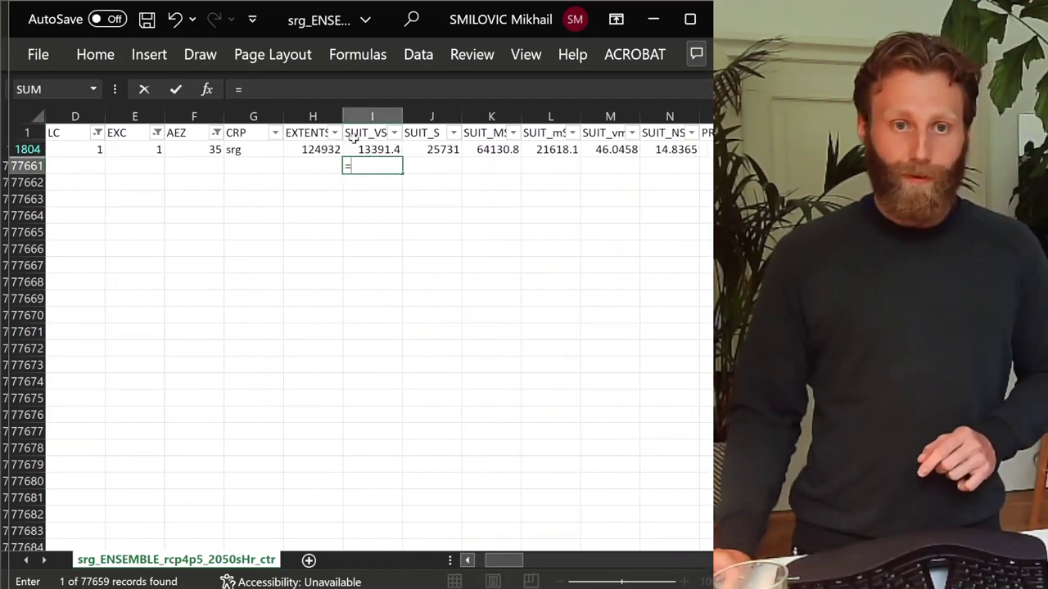
{"action": "left_click", "coordinate": [370, 149]}
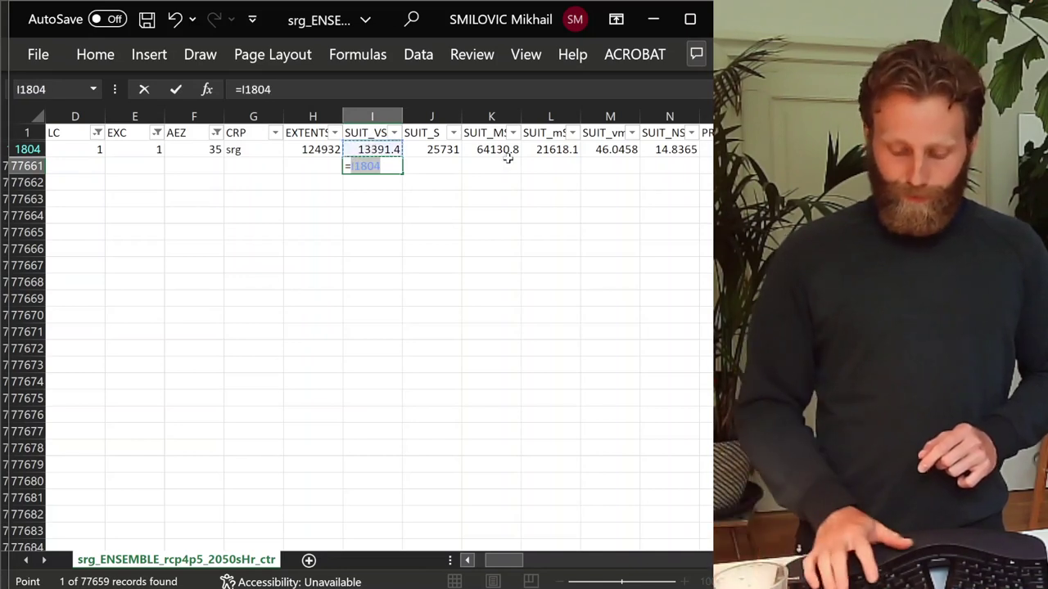
{"action": "key", "text": "BackSpace"}
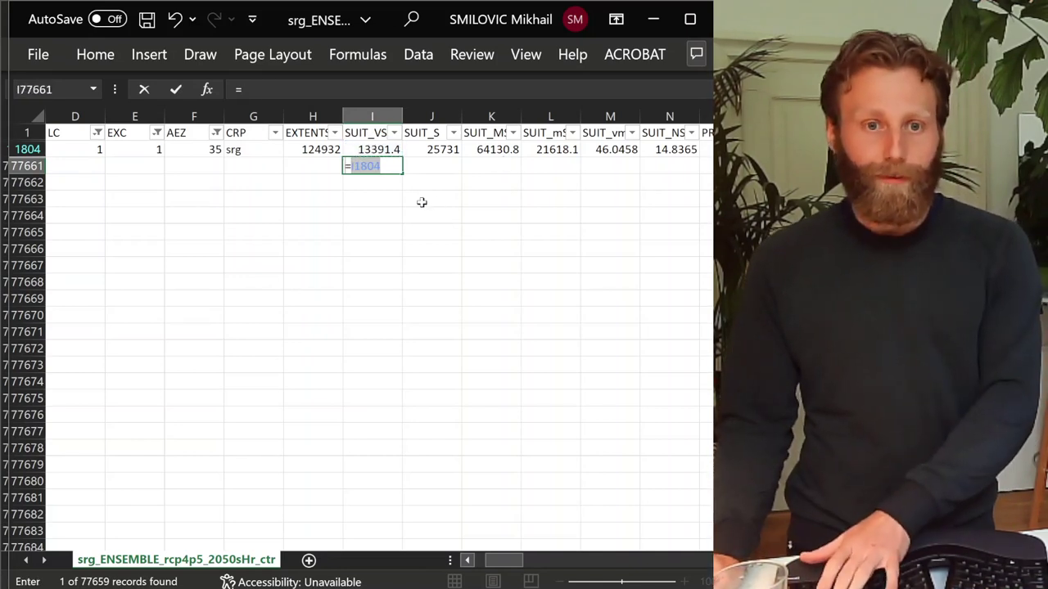
{"action": "key", "text": "Escape"}
{"action": "key", "text": "Down"}
{"action": "key", "text": "Up"}
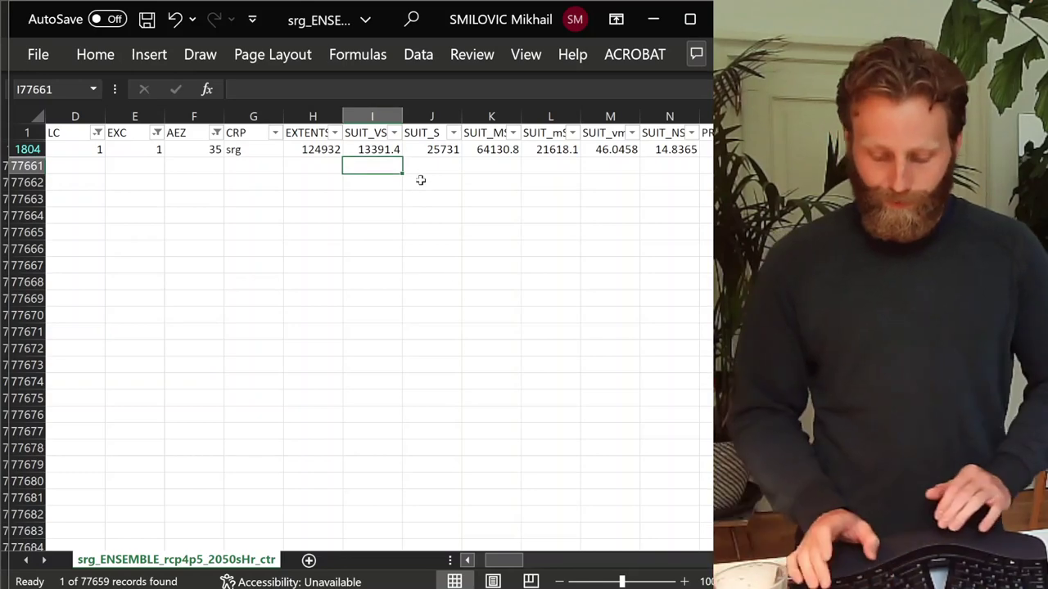
Enter =SUM(I1804:N1804) in I77661 and compare the 124932.2 total with H1804
{"action": "type", "text": "=sum("}
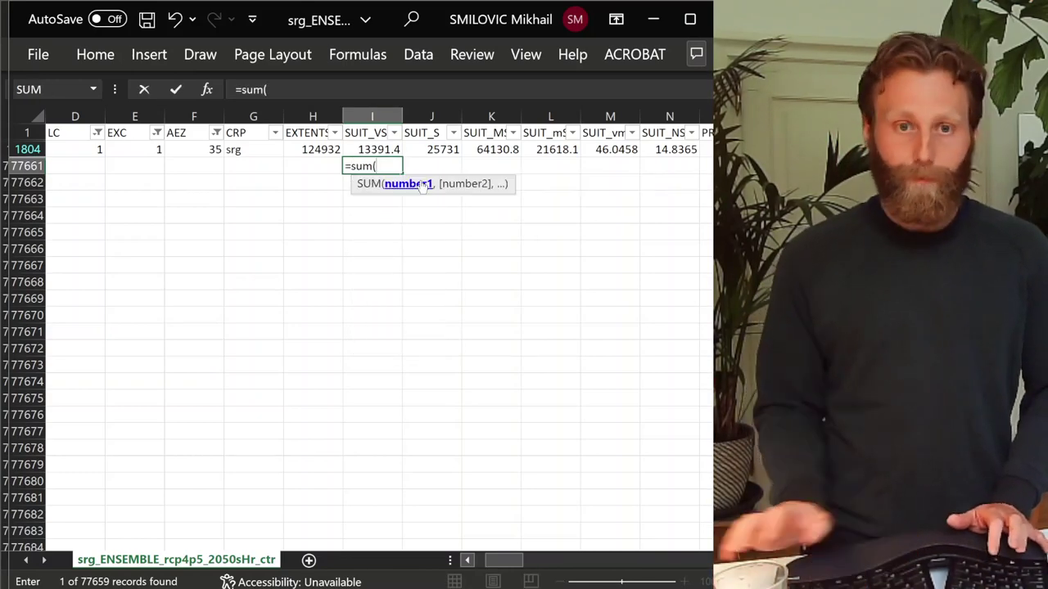
{"action": "left_click_drag", "start_coordinate": [450, 148], "coordinate": [665, 150]}
{"action": "type", "text": ")"}
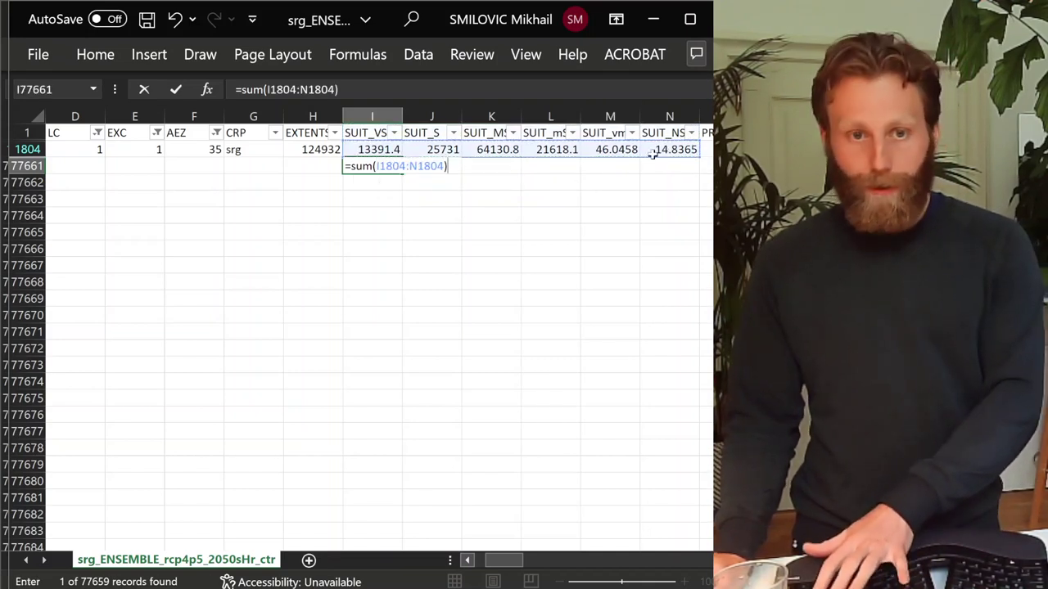
{"action": "key", "text": "Return"}
{"action": "key", "text": "Up"}
{"action": "key", "text": "Up"}
{"action": "key", "text": "Left"}
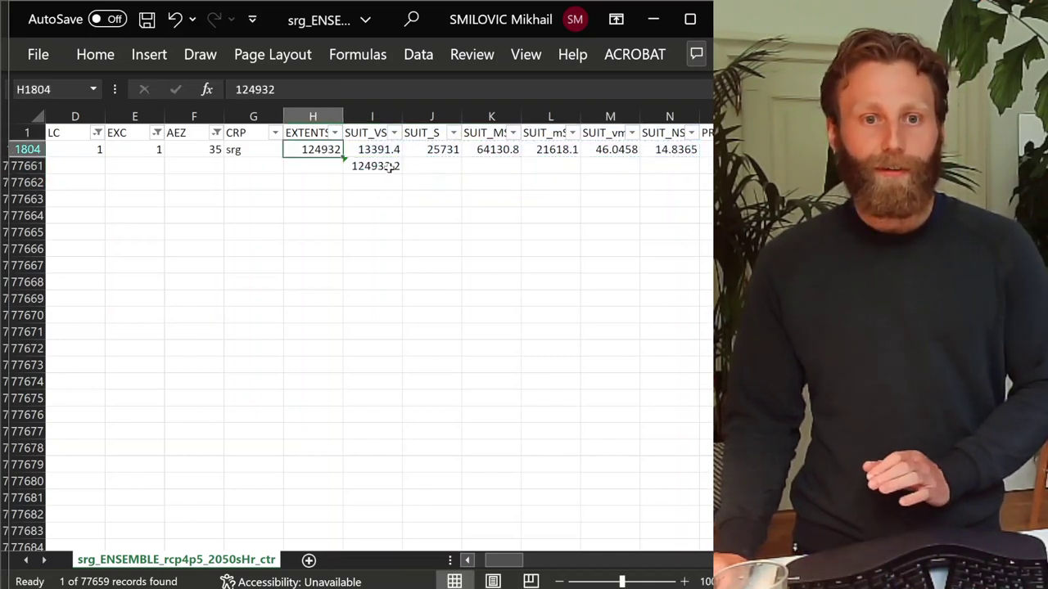
{"action": "left_click", "coordinate": [391, 167]}
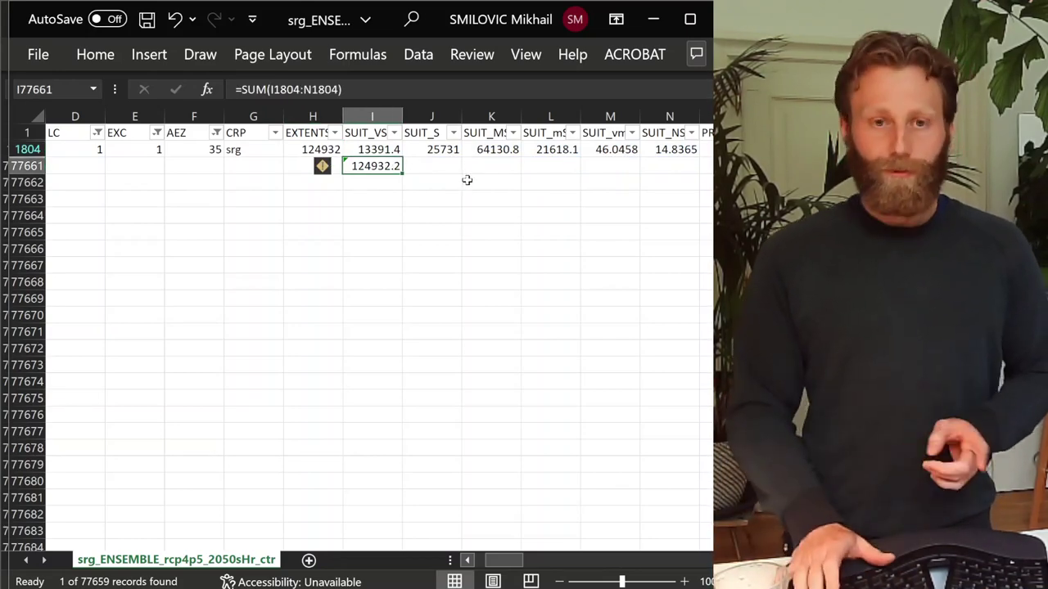
Replace the sum in I77661 with =I1804/H1804*100
{"action": "key", "text": "BackSpace"}
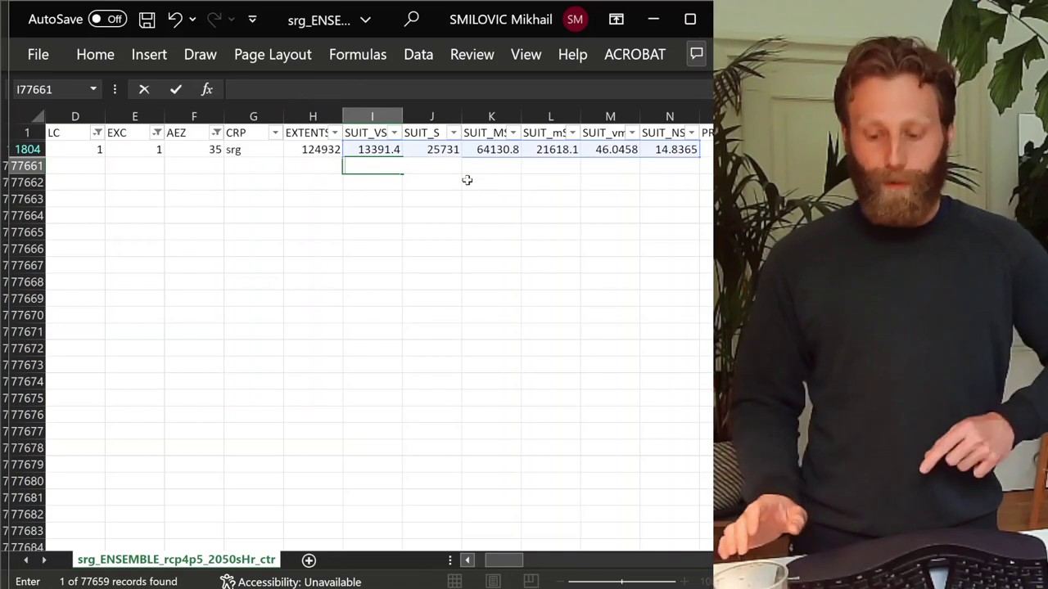
{"action": "left_click", "coordinate": [356, 152]}
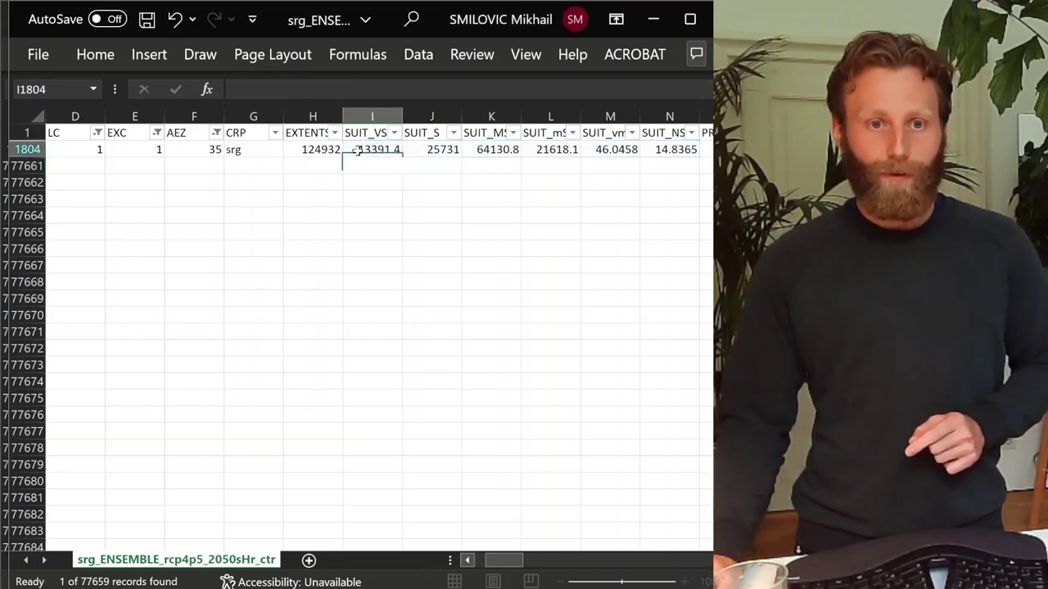
{"action": "left_click", "coordinate": [367, 177]}
{"action": "left_click", "coordinate": [366, 165]}
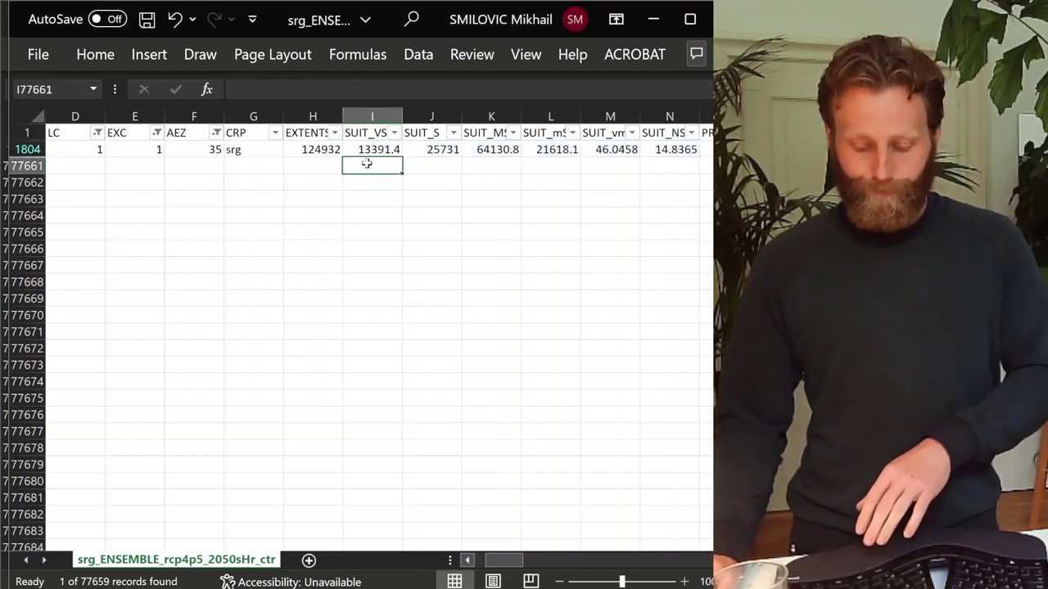
{"action": "type", "text": "="}
{"action": "left_click", "coordinate": [371, 152]}
{"action": "type", "text": "/"}
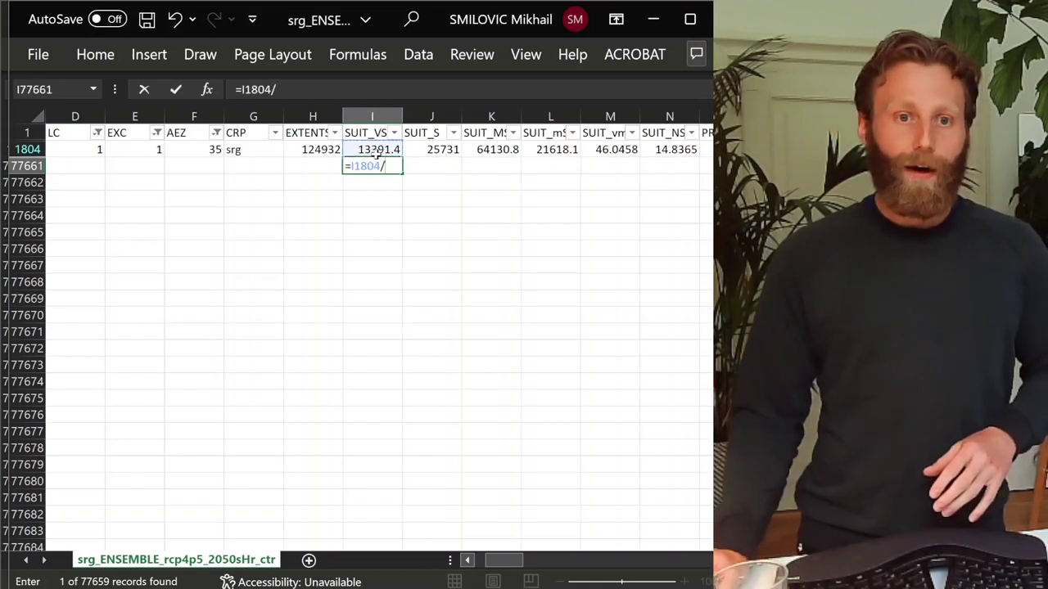
{"action": "left_click", "coordinate": [315, 148]}
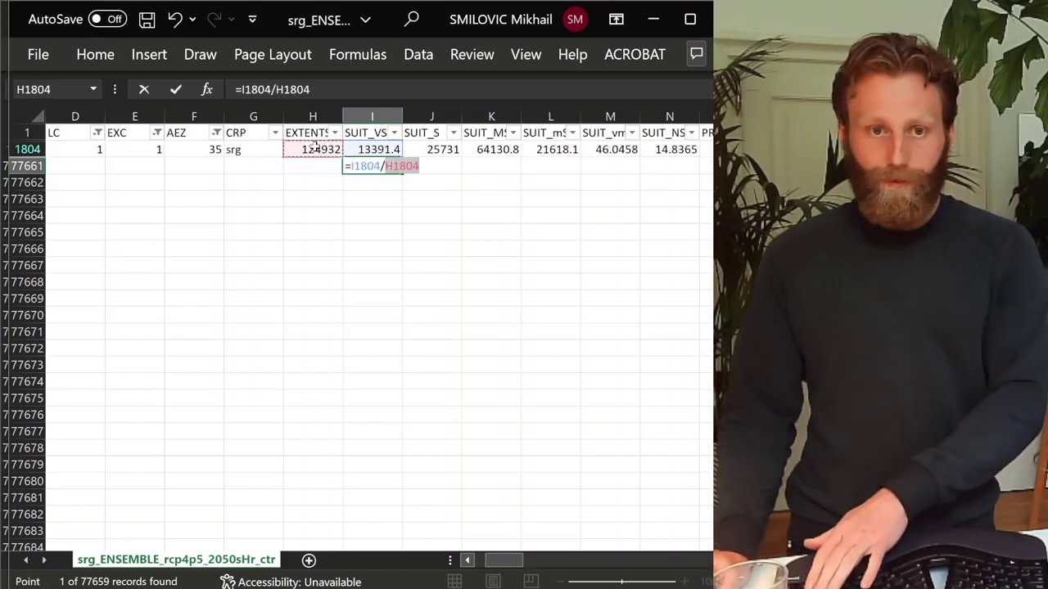
{"action": "key", "text": "Return"}
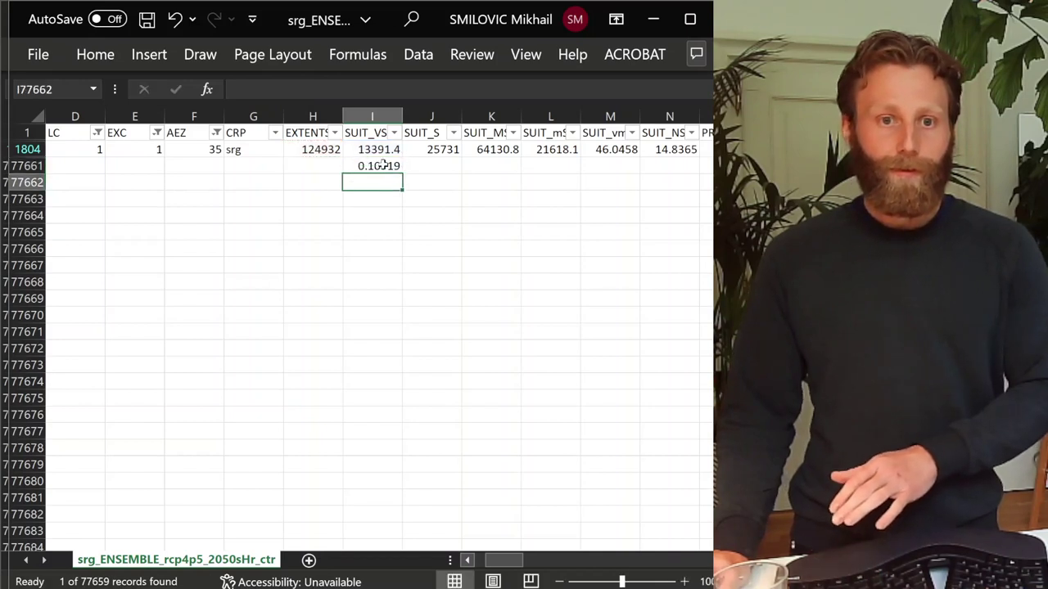
{"action": "left_click", "coordinate": [383, 165]}
{"action": "left_click", "coordinate": [333, 90]}
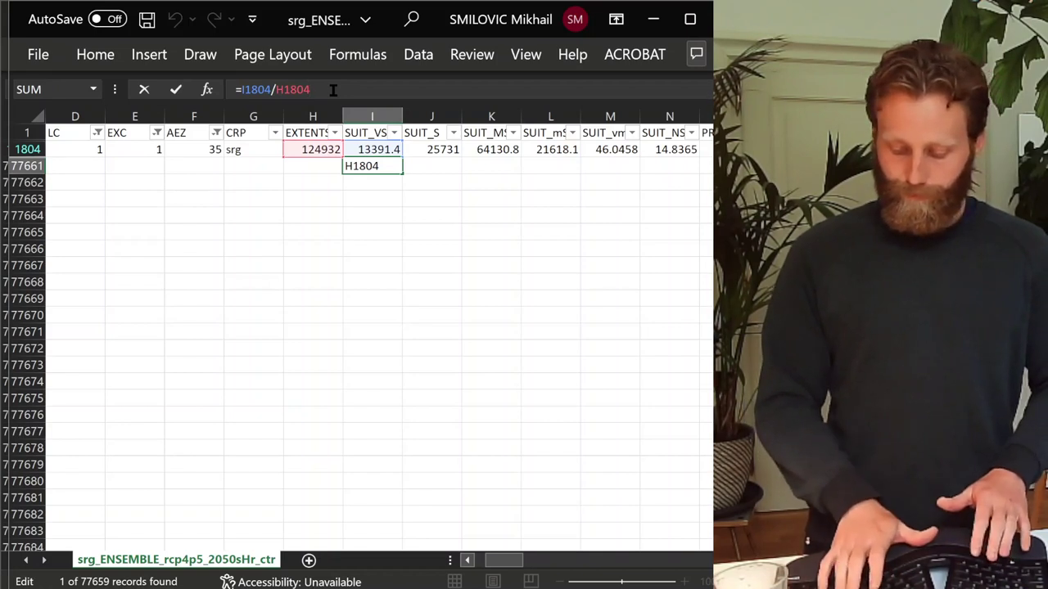
{"action": "type", "text": "*100"}
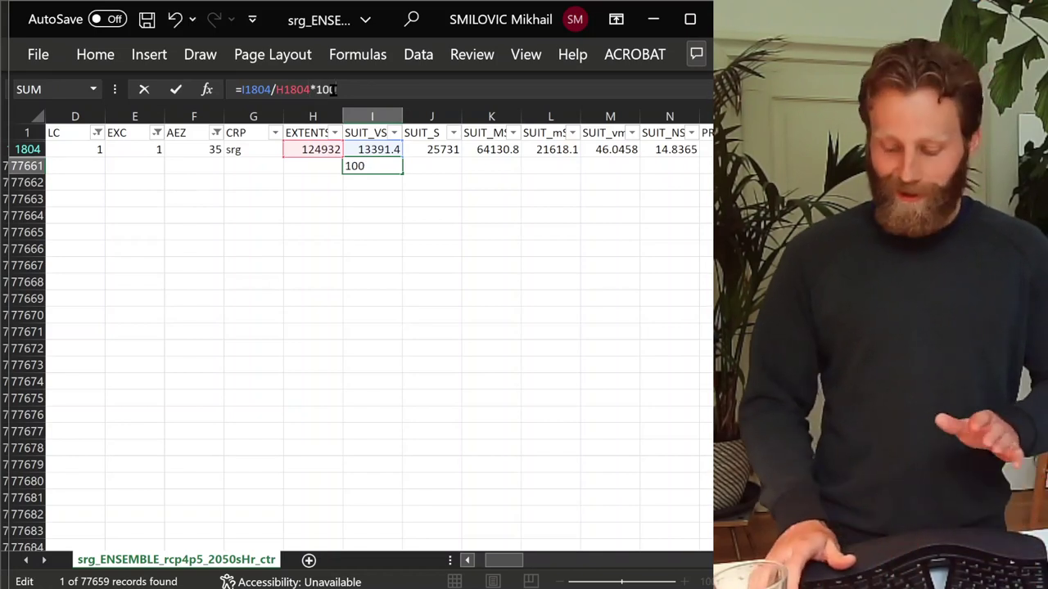
{"action": "key", "text": "Return"}
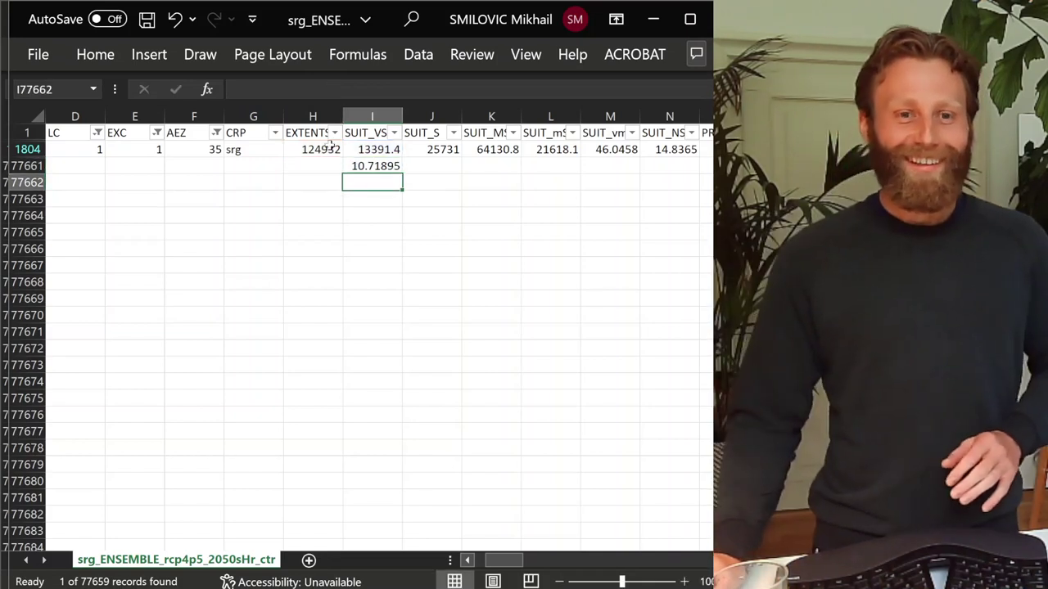
Make the divisor $H$1804 and fill the percentage formula across to N77661
{"action": "left_click", "coordinate": [378, 166]}
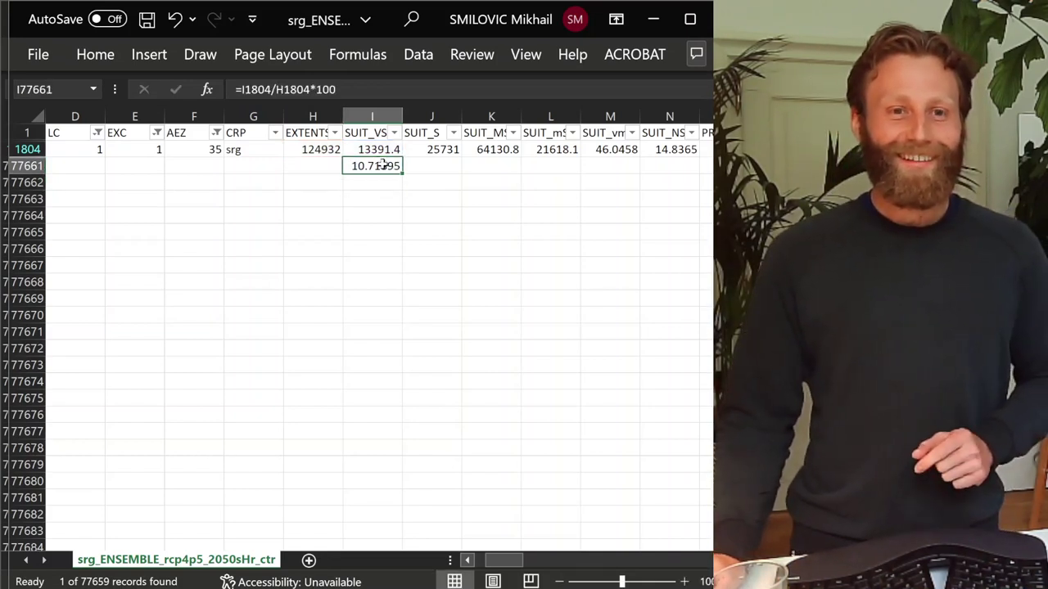
{"action": "left_click", "coordinate": [278, 90]}
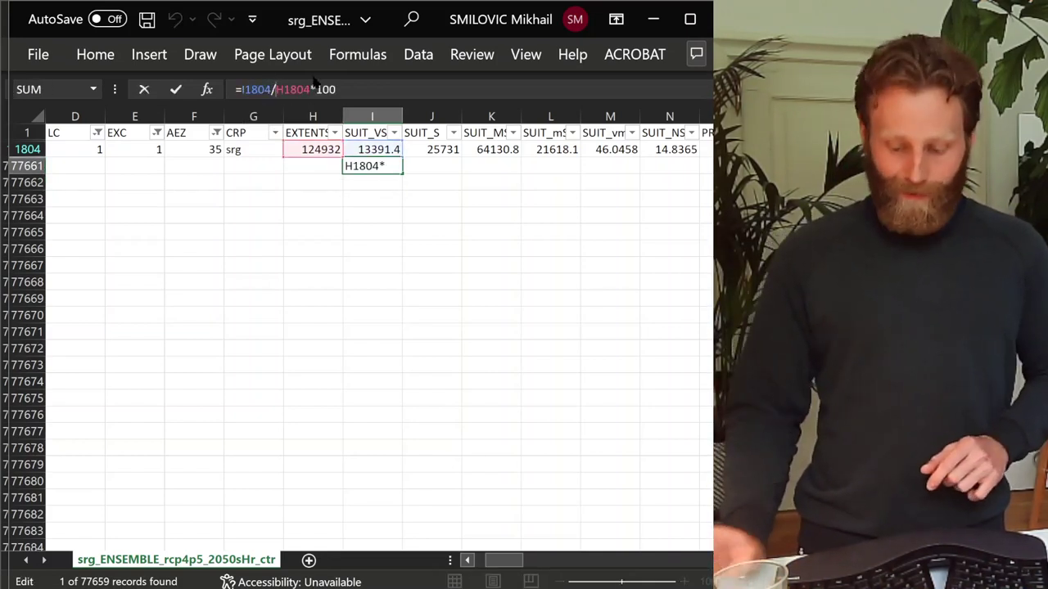
{"action": "type", "text": "$"}
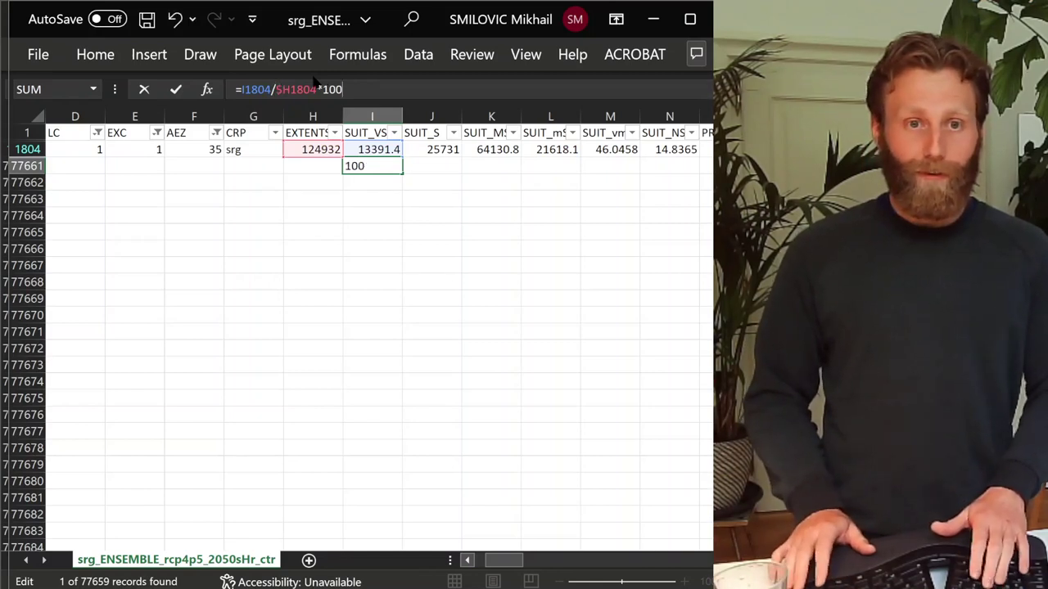
{"action": "key", "text": "Right"}
{"action": "key", "text": "Right"}
{"action": "key", "text": "Right"}
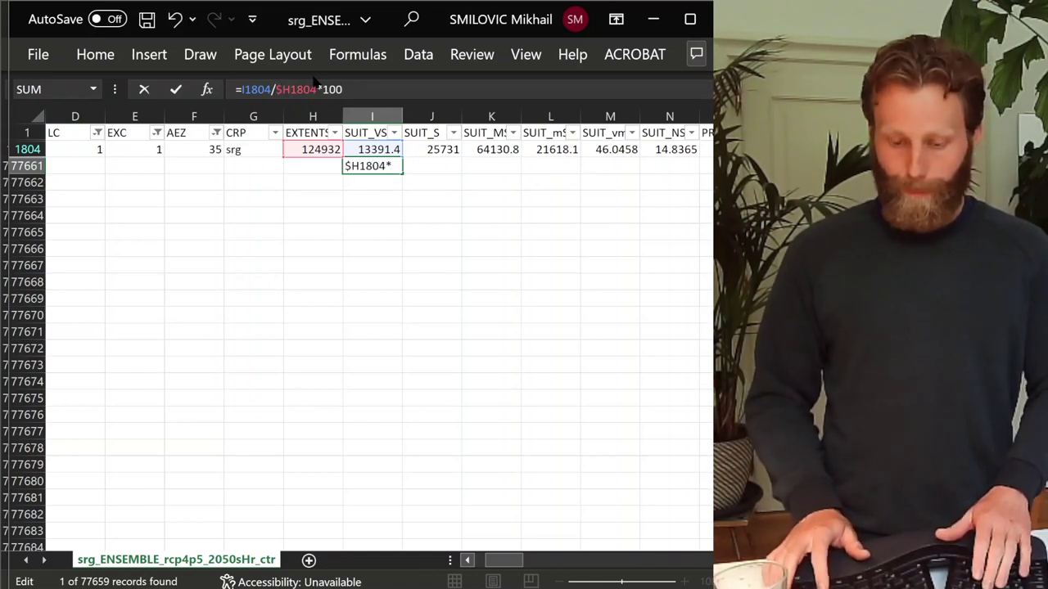
{"action": "key", "text": "ctrl+Return"}
{"action": "key", "text": "Down"}
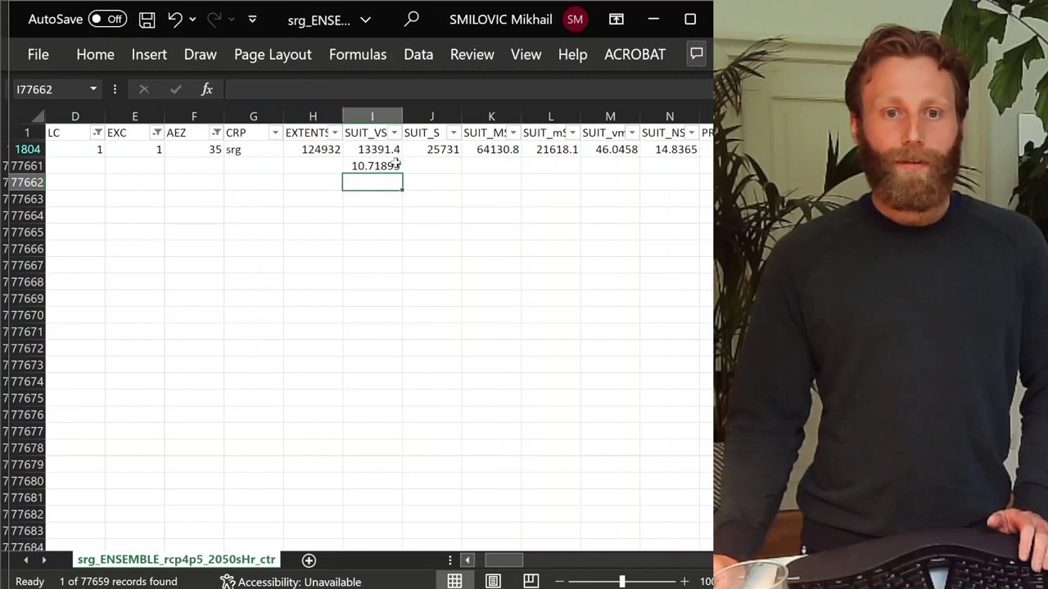
{"action": "left_click", "coordinate": [394, 165]}
{"action": "left_click_drag", "start_coordinate": [404, 172], "coordinate": [379, 131]}
Insert a 2-D pie chart of I1:N1 headers and I77661:N77661 percentages
{"action": "left_click", "coordinate": [118, 56]}
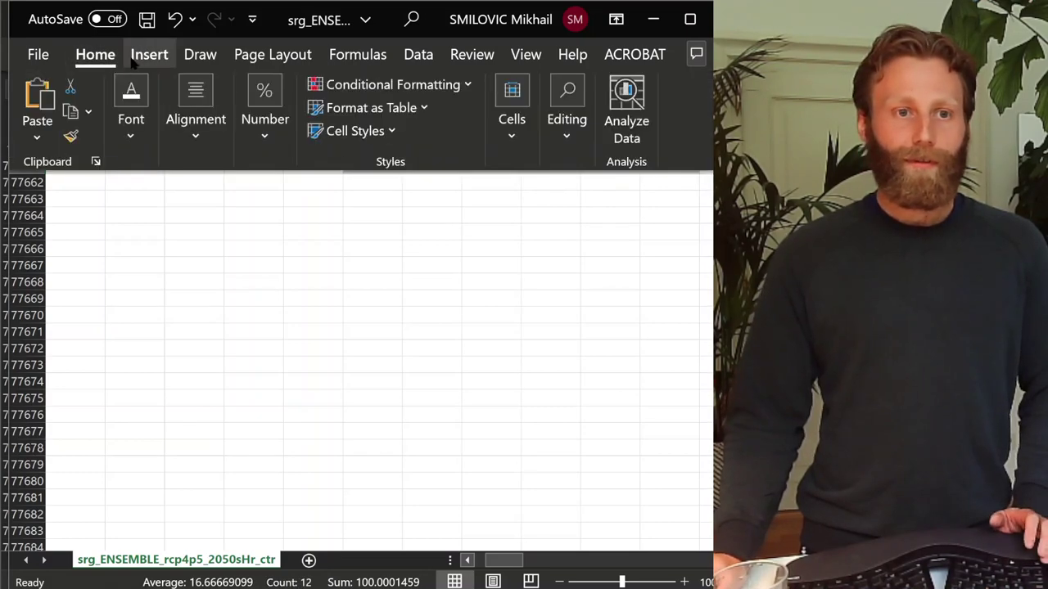
{"action": "left_click", "coordinate": [149, 54]}
{"action": "left_click", "coordinate": [312, 130]}
{"action": "left_click", "coordinate": [331, 201]}
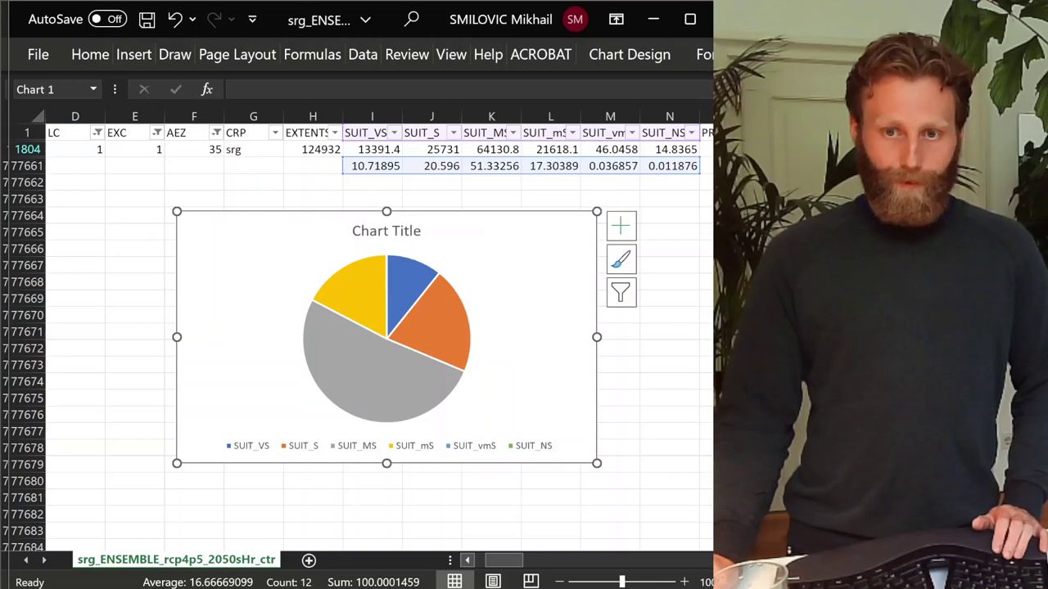
Minimize the Chrome PDF window and restore down the ENSEMBLE Excel window
{"action": "key", "text": "alt+Tab"}
{"action": "left_click_drag", "start_coordinate": [575, 299], "coordinate": [479, 309]}
{"action": "left_click", "coordinate": [368, 14]}
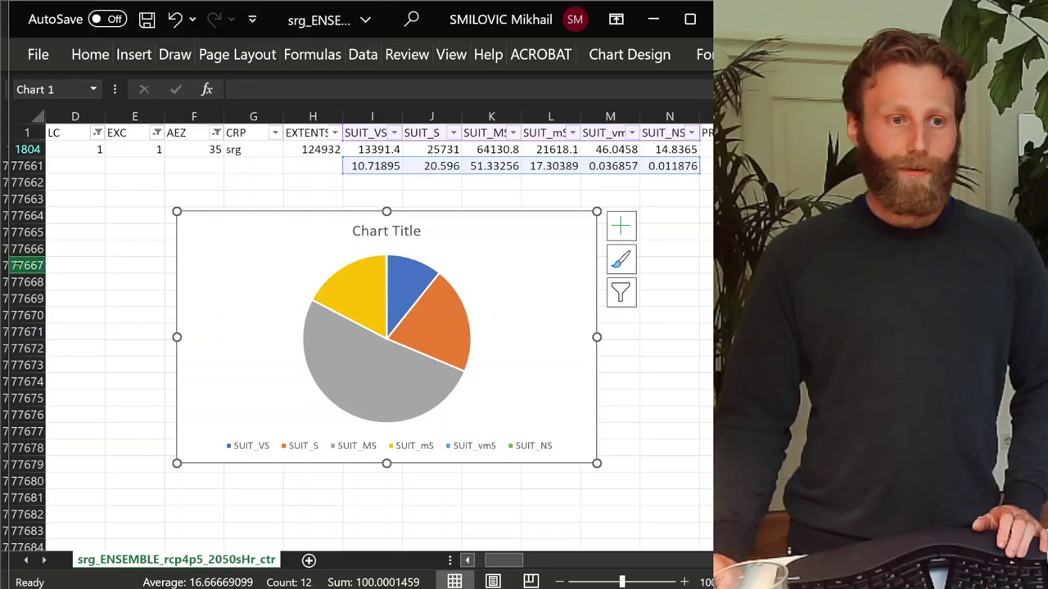
{"action": "double_click", "coordinate": [428, 31]}
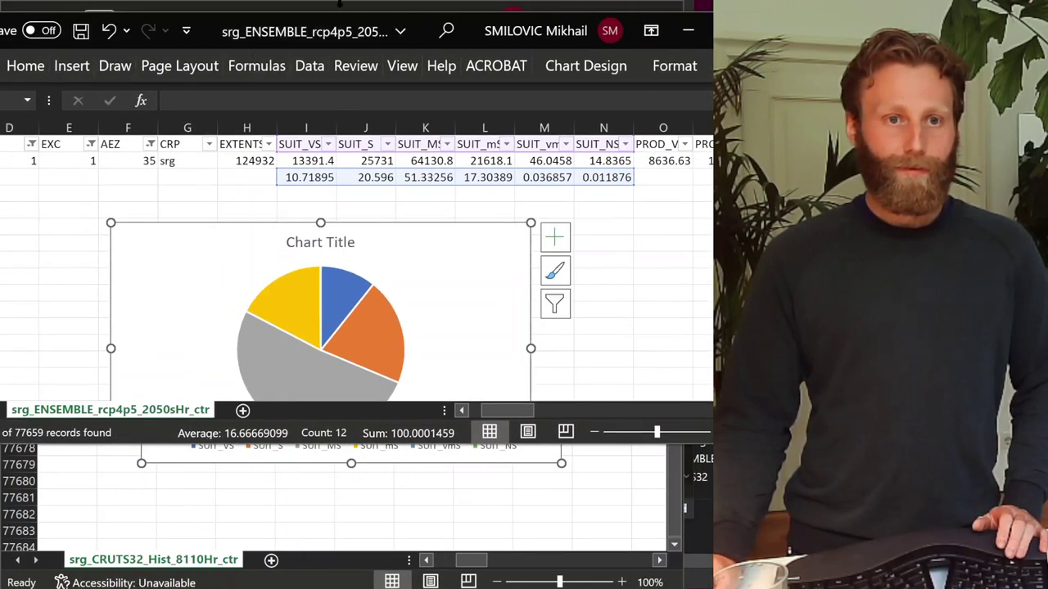
Resize and position the srg_ENSEMBLE and srg_CRUTS32 workbook windows side by side
{"action": "left_click_drag", "start_coordinate": [222, 30], "coordinate": [323, 83]}
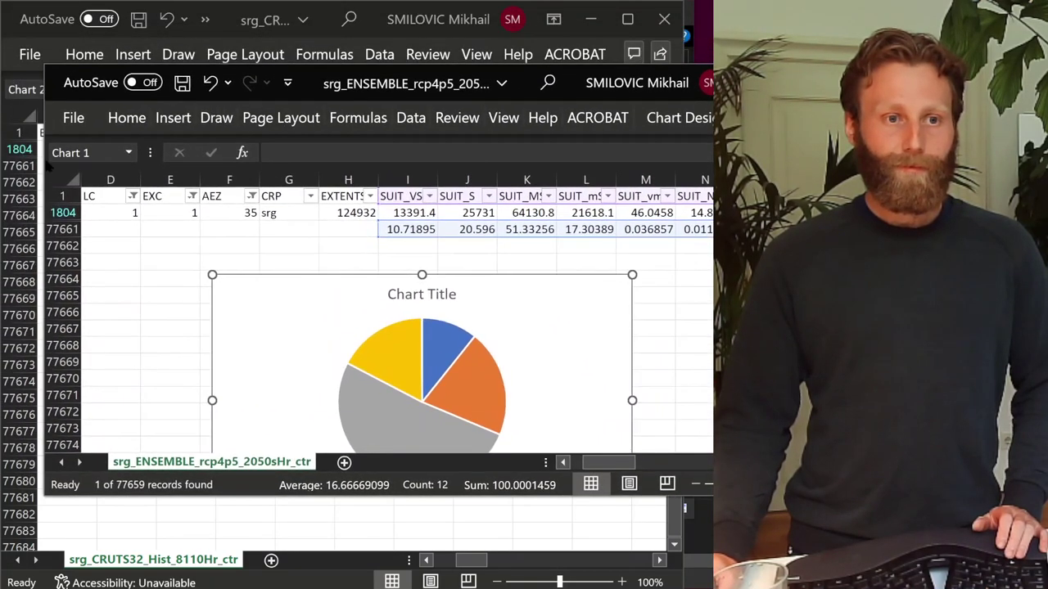
{"action": "left_click_drag", "start_coordinate": [43, 162], "coordinate": [368, 141]}
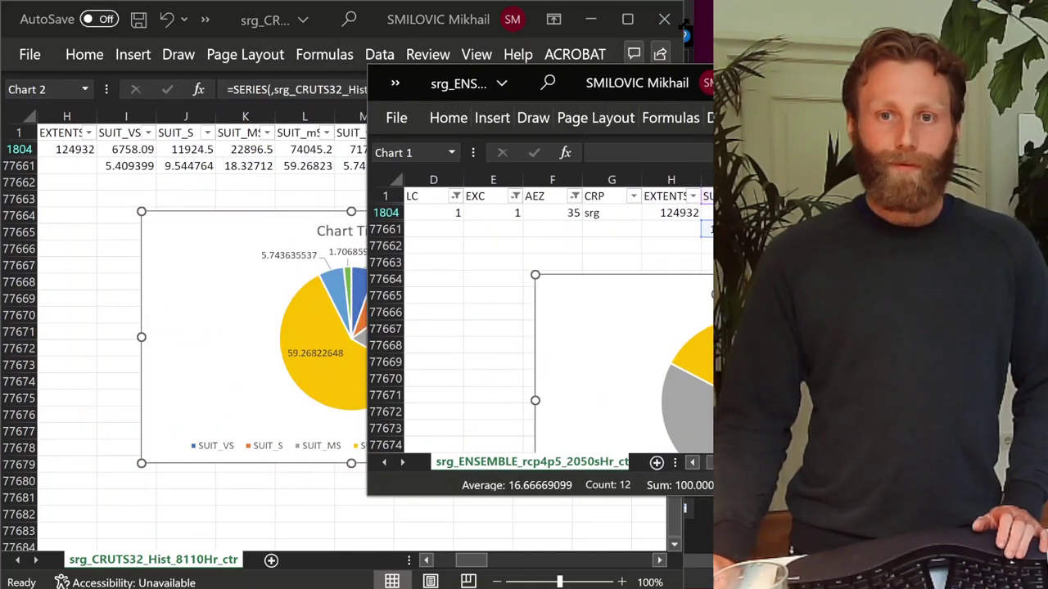
{"action": "left_click", "coordinate": [649, 36]}
{"action": "left_click_drag", "start_coordinate": [648, 36], "coordinate": [305, 82]}
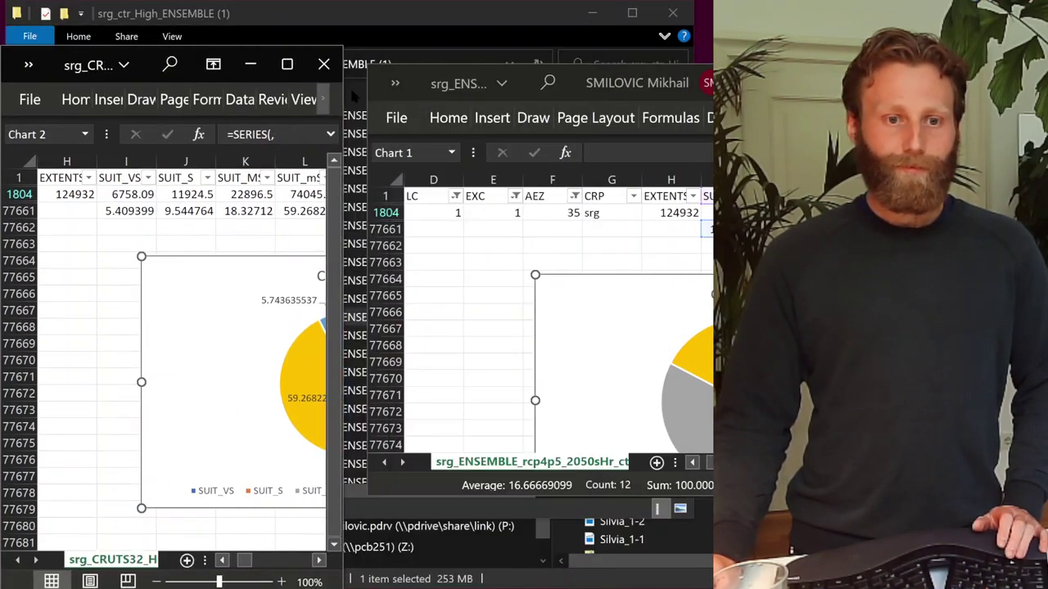
Scroll both sheets so the historical and 2050s pie charts are visible
{"action": "left_click", "coordinate": [319, 560]}
{"action": "left_click", "coordinate": [318, 560]}
{"action": "left_click", "coordinate": [318, 560]}
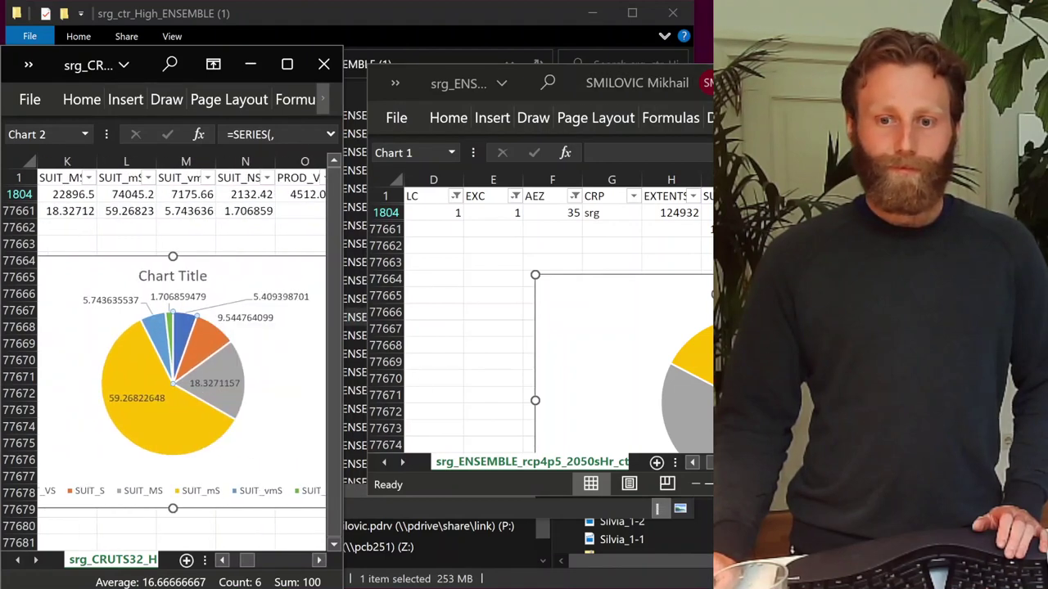
{"action": "left_click", "coordinate": [686, 484]}
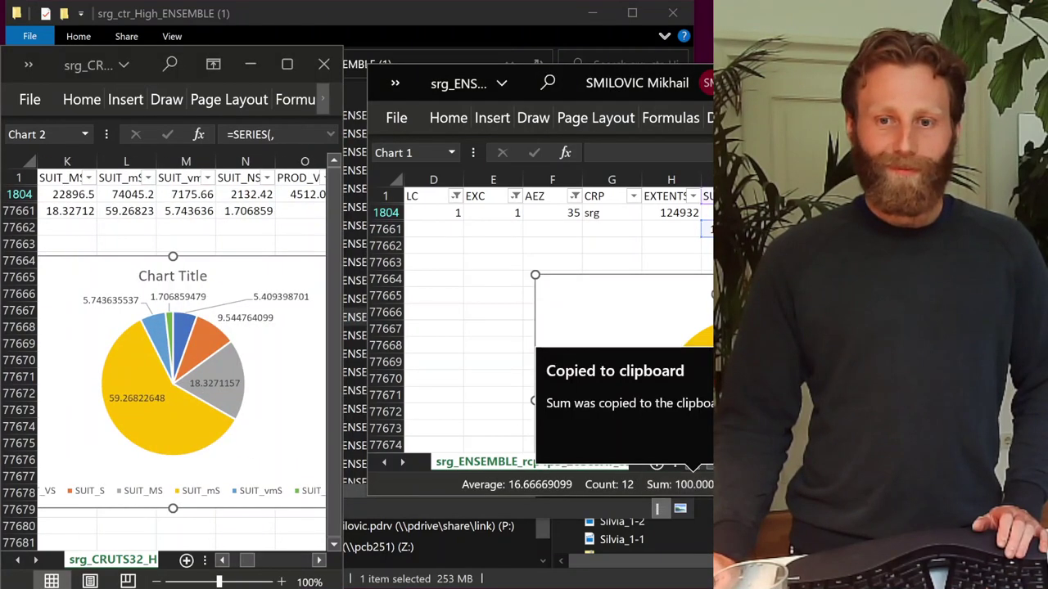
{"action": "left_click", "coordinate": [494, 295]}
{"action": "scroll", "coordinate": [494, 296], "scroll_direction": "down", "scroll_amount": 1}
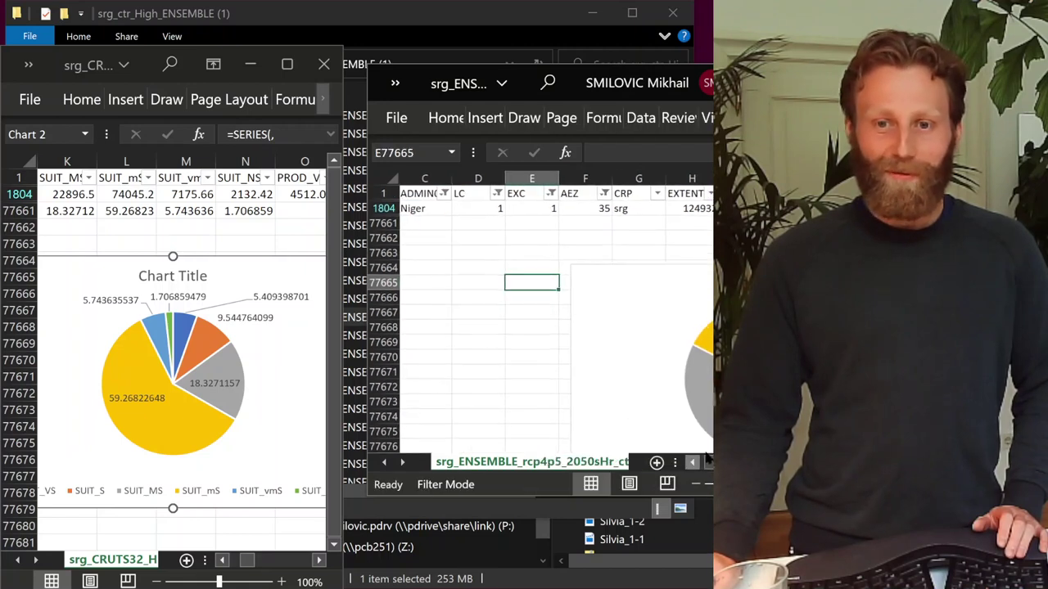
{"action": "scroll", "coordinate": [557, 319], "scroll_direction": "right", "scroll_amount": 3}
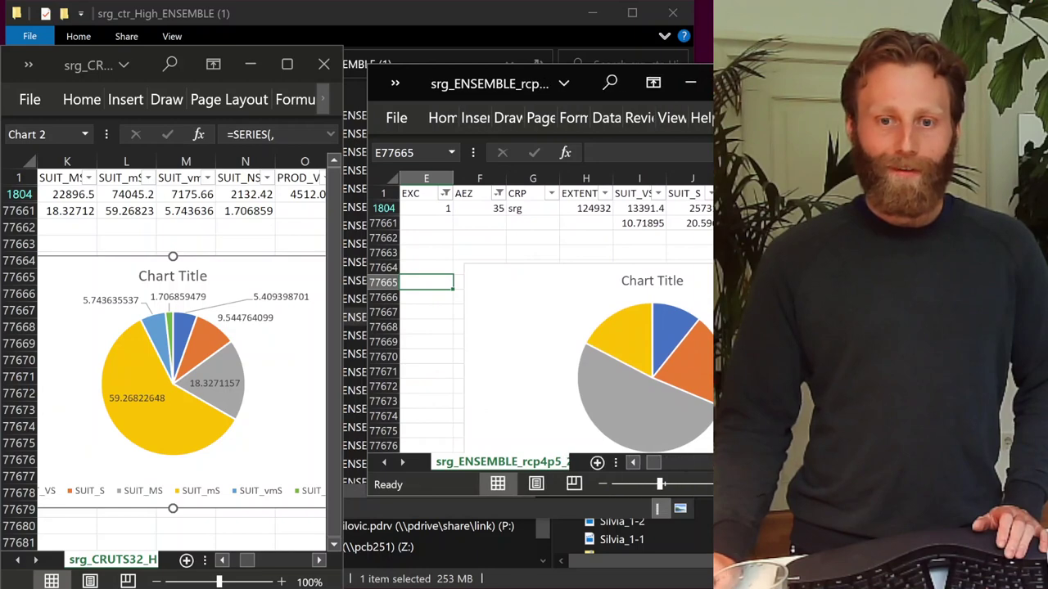
{"action": "scroll", "coordinate": [556, 319], "scroll_direction": "right", "scroll_amount": 1}
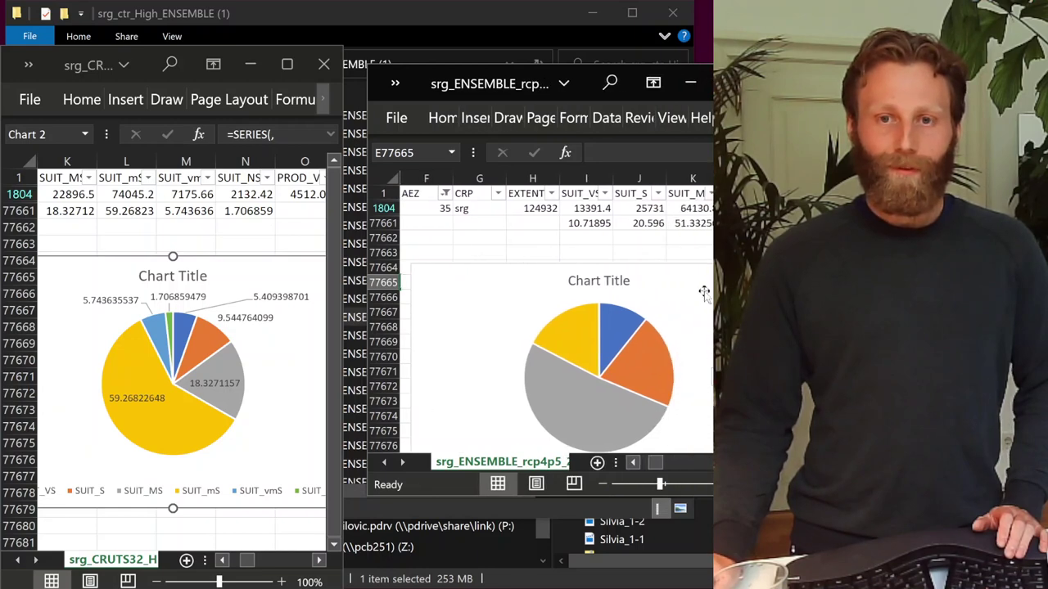
Turn on data labels for the ENSEMBLE 2050s pie chart, showing values like SUIT_MS 51.33256492
{"action": "key", "text": "super+Up"}
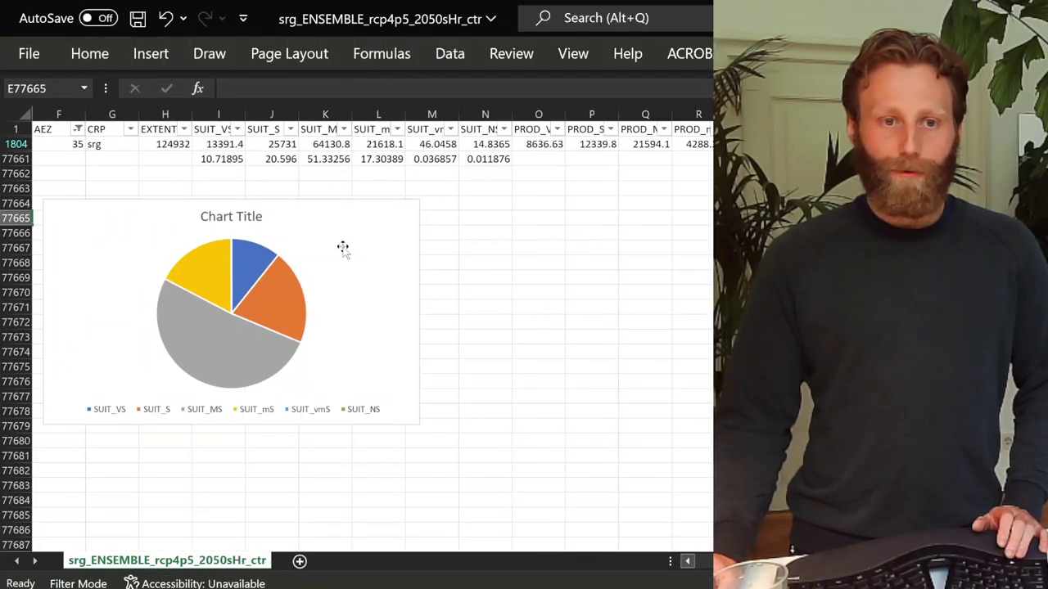
{"action": "left_click", "coordinate": [319, 268]}
{"action": "left_click", "coordinate": [443, 215]}
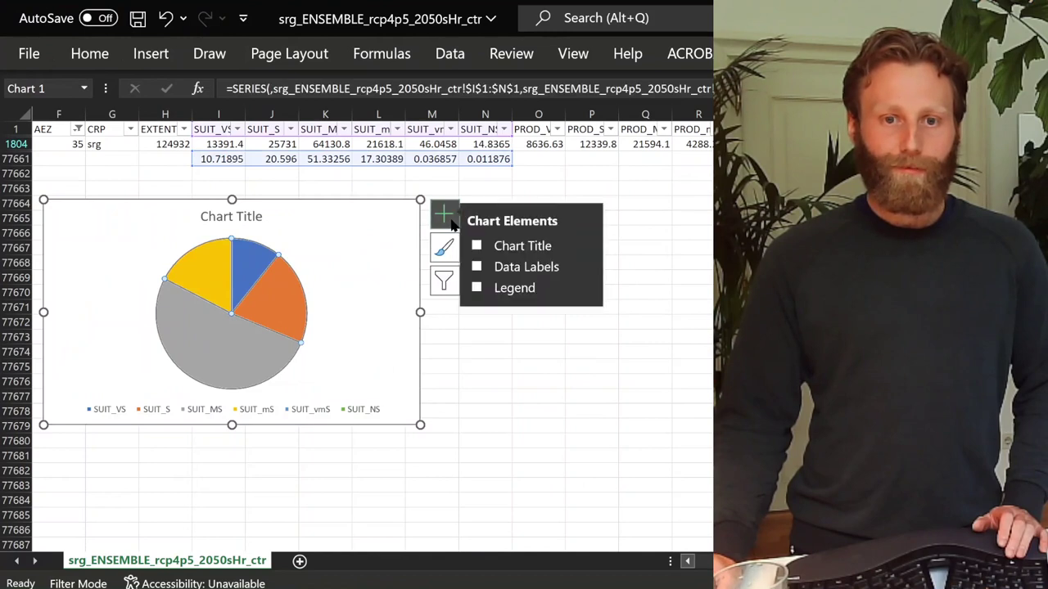
{"action": "left_click", "coordinate": [476, 267]}
{"action": "left_click", "coordinate": [692, 247]}
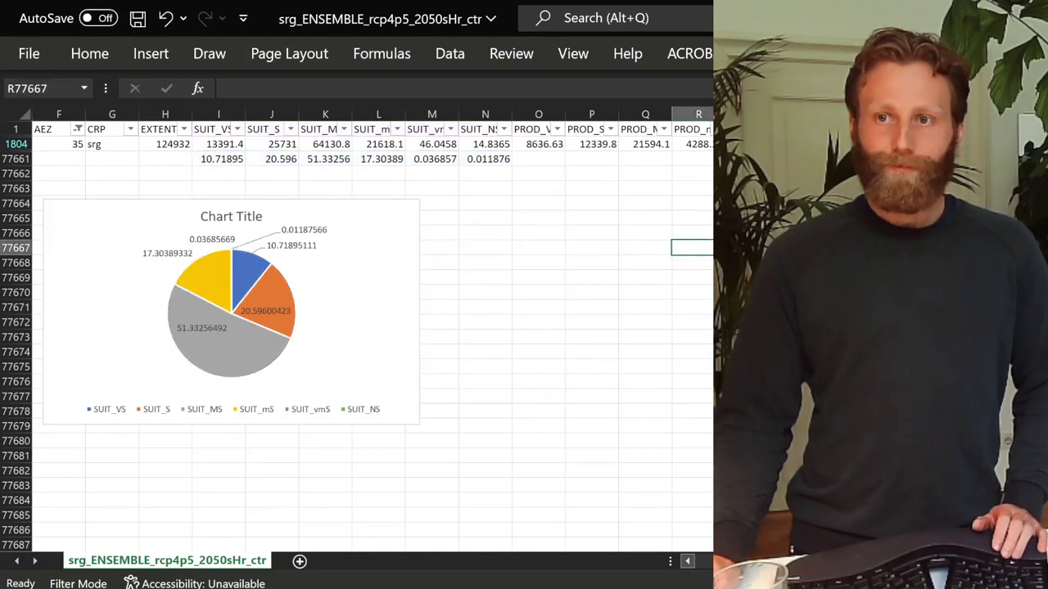
Restore the future workbook window and resize it beside the CRUTS historical chart, legend visible
{"action": "key", "text": "super+Down"}
{"action": "left_click_drag", "start_coordinate": [597, 90], "coordinate": [533, 97]}
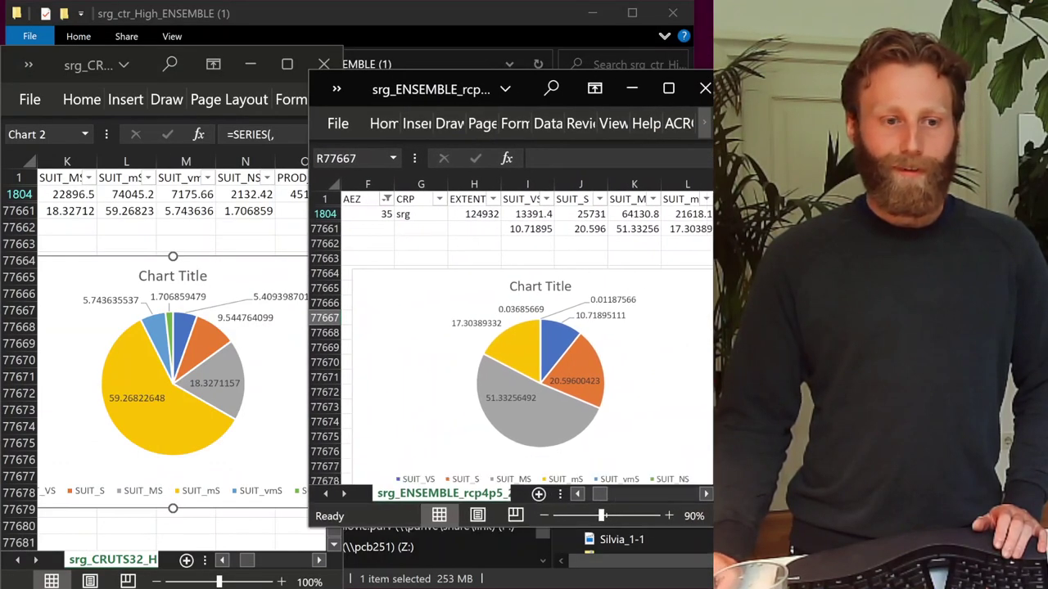
{"action": "left_click_drag", "start_coordinate": [712, 501], "coordinate": [724, 564]}
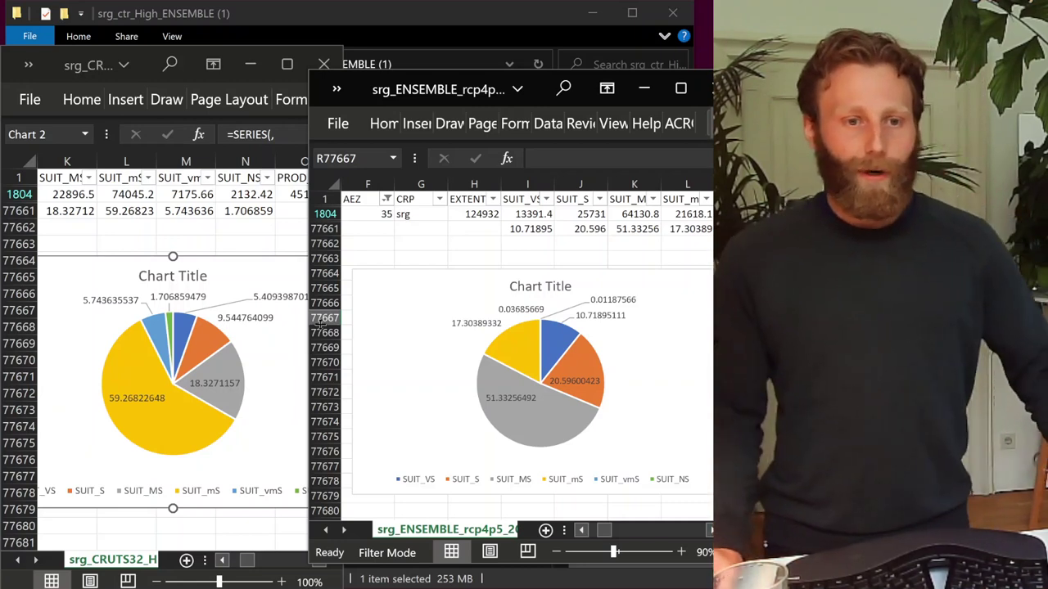
{"action": "mouse_move", "coordinate": [185, 327]}
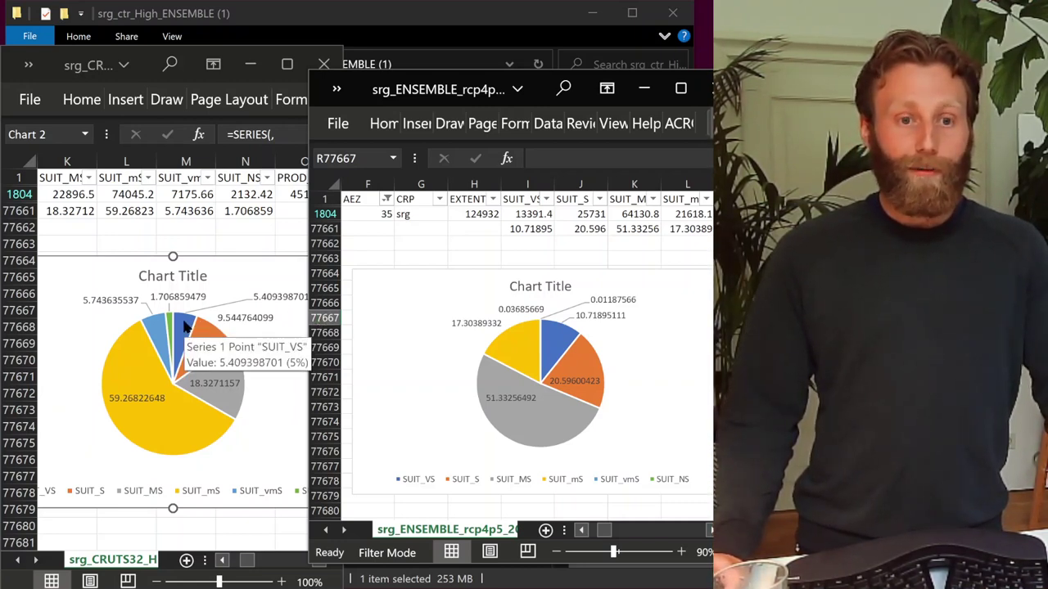
{"action": "left_click", "coordinate": [185, 327]}
{"action": "left_click", "coordinate": [564, 338]}
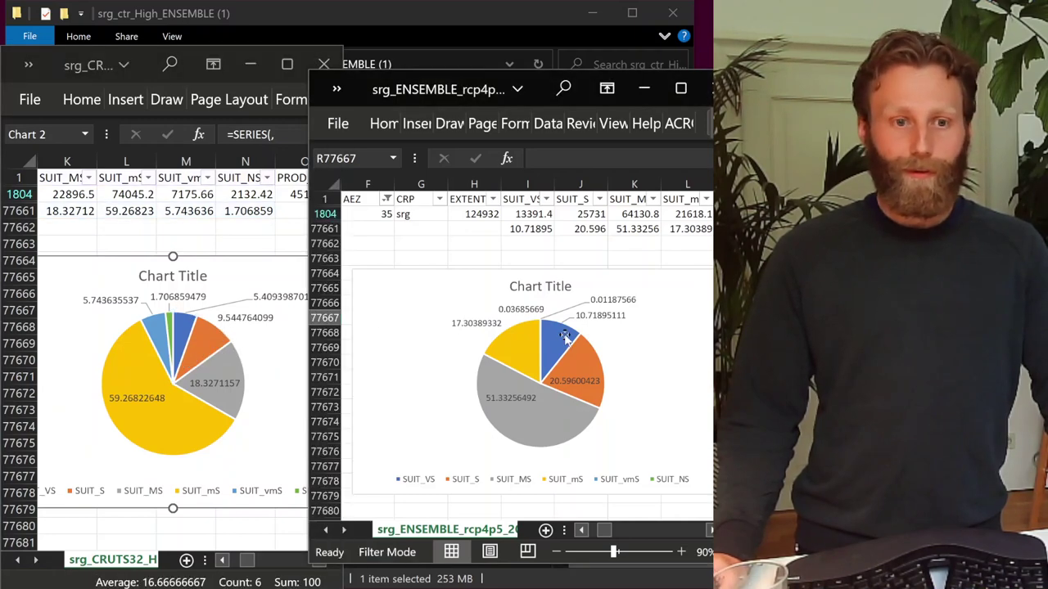
{"action": "left_click", "coordinate": [208, 344]}
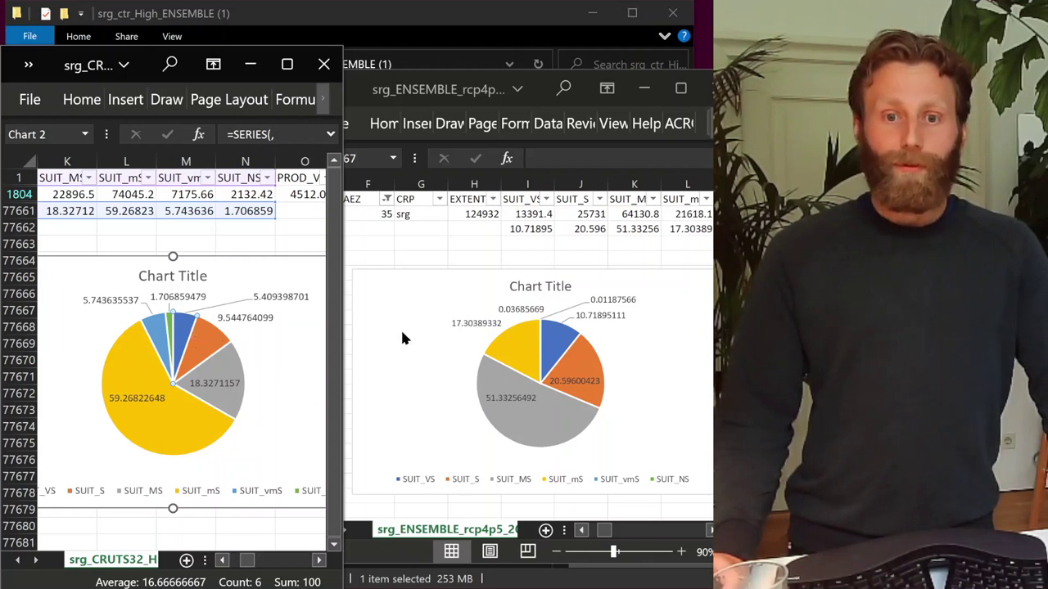
{"action": "mouse_move", "coordinate": [583, 362]}
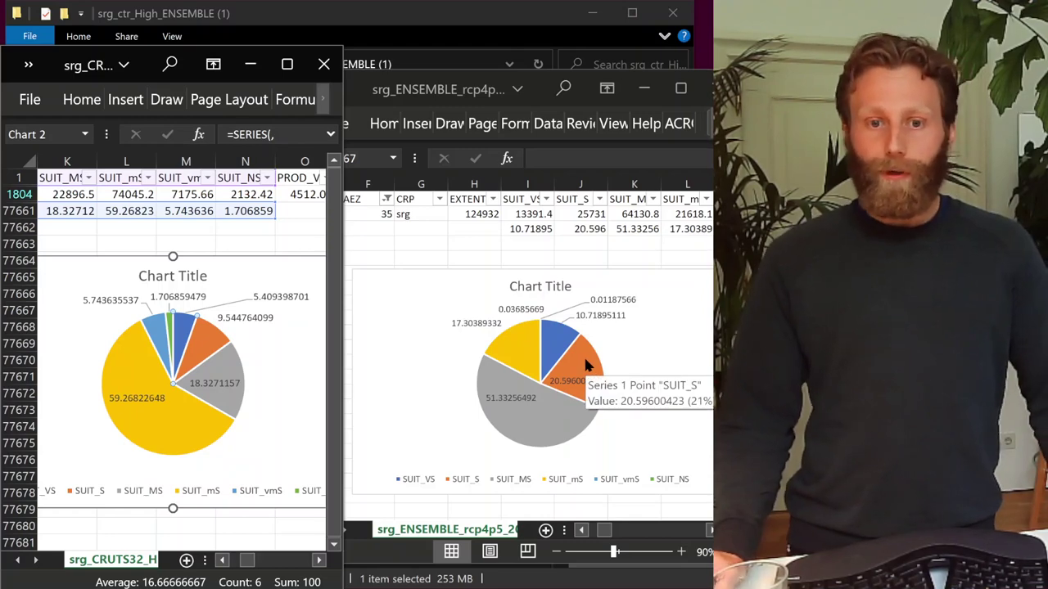
{"action": "left_click", "coordinate": [226, 372]}
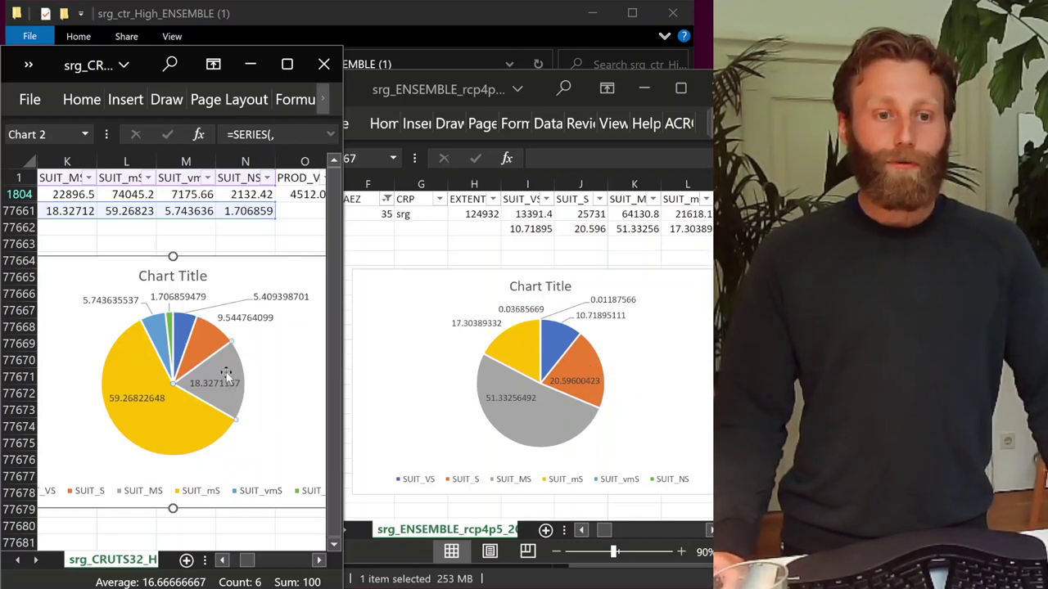
{"action": "left_click", "coordinate": [521, 414]}
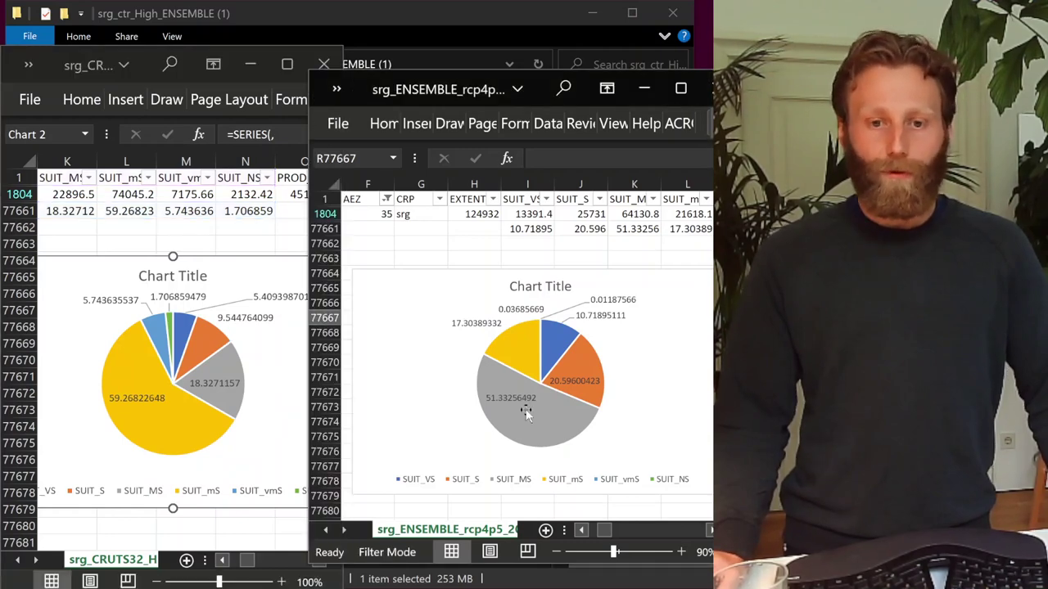